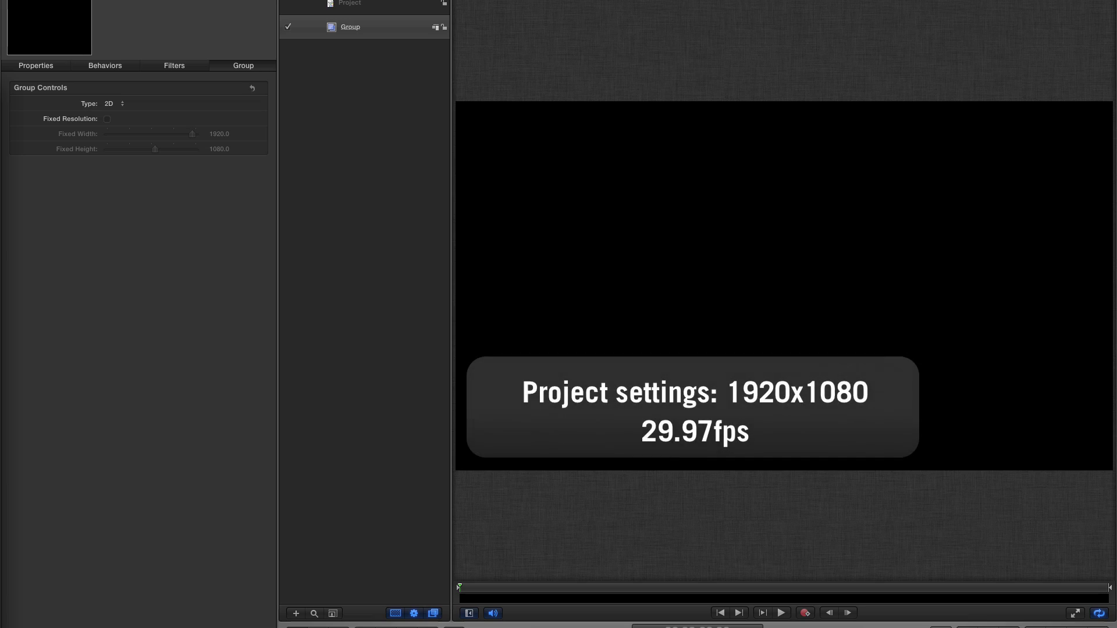
Import Harmful or Fatal.mp3 from the Music folder and check its audio track on the timeline.
left_click(378, 24)
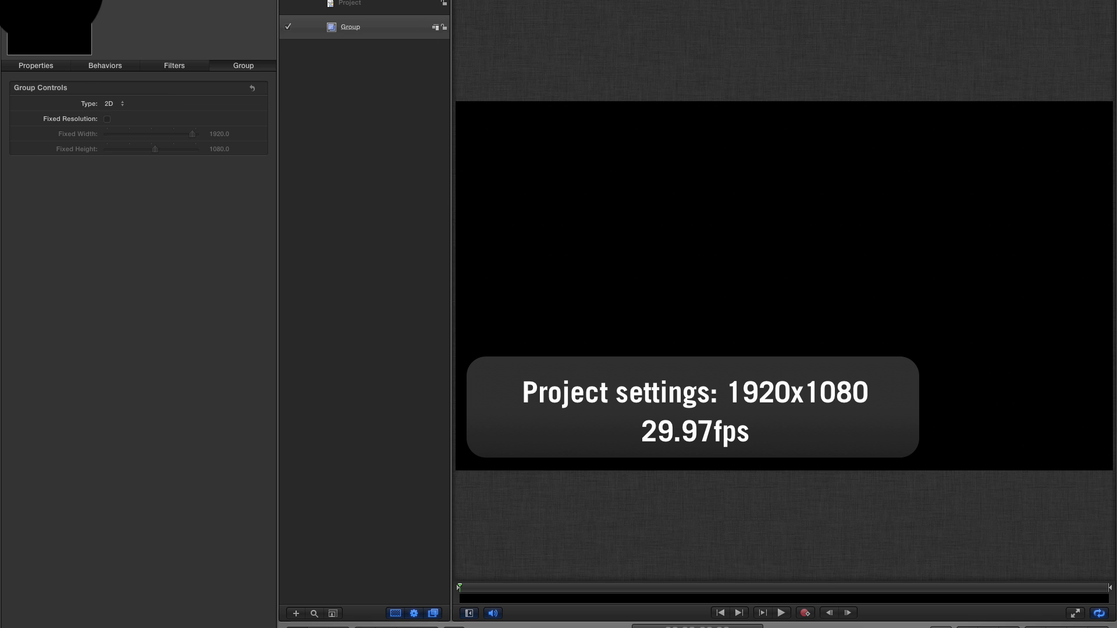
left_click(44, 1)
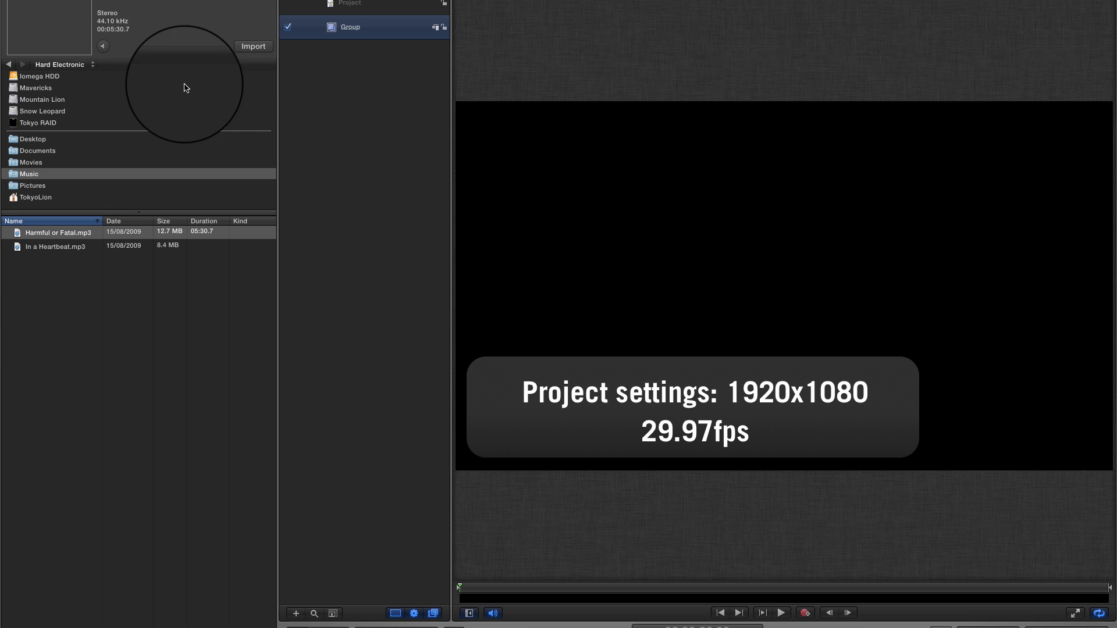
left_click(248, 50)
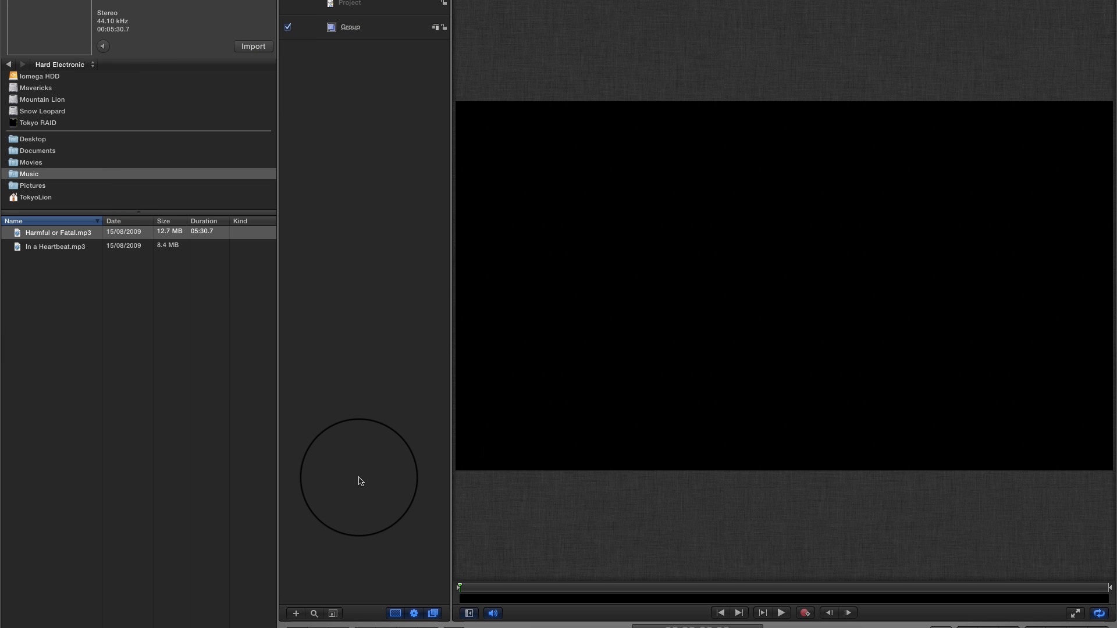
key("super+7")
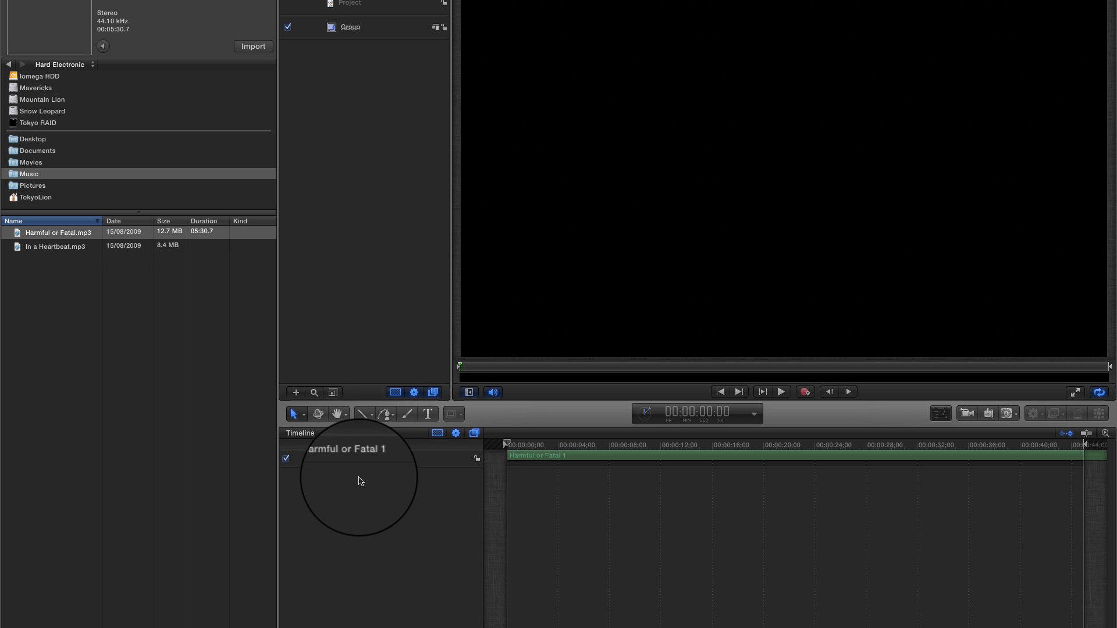
left_click_drag(578, 444, 1115, 455)
key("Home")
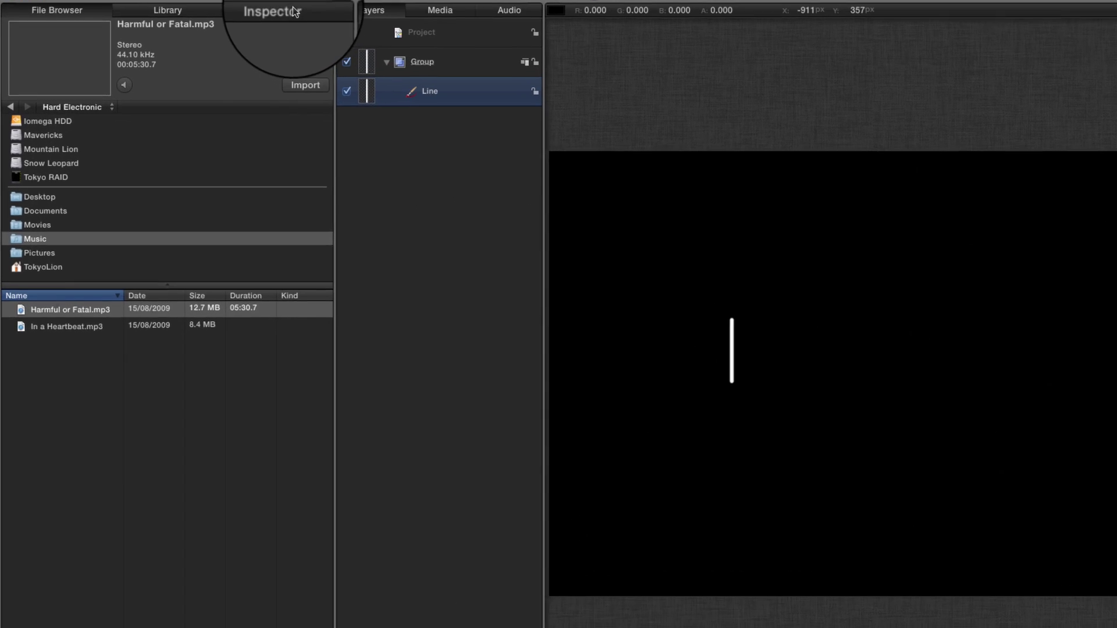
Reset the new line's position to the centre and set its outline width to 1.
left_click(294, 10)
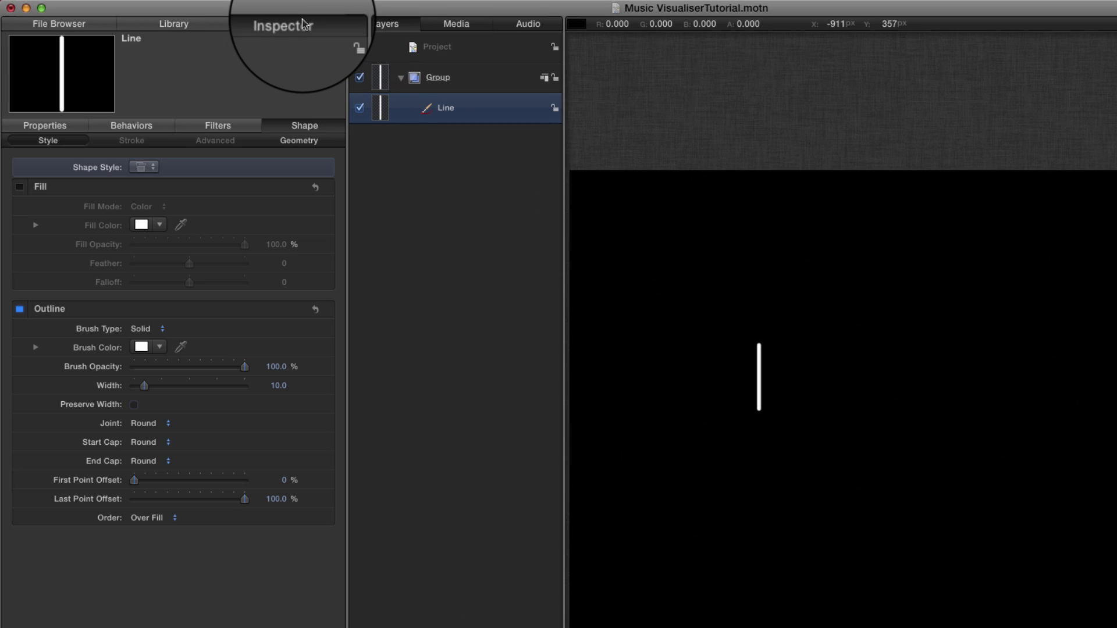
left_click(44, 125)
left_click(316, 153)
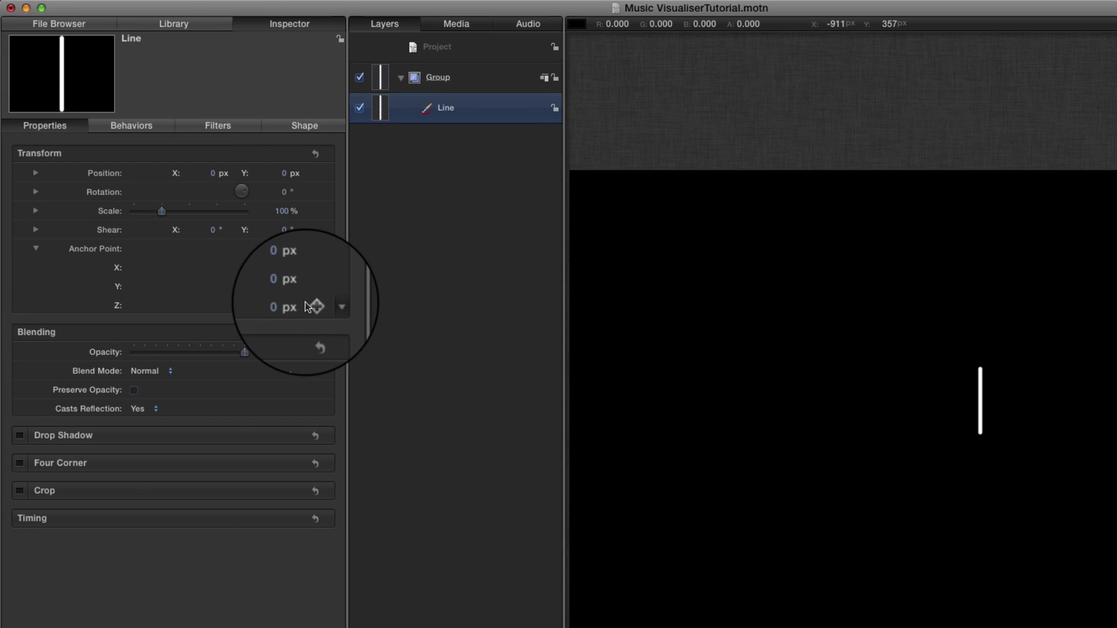
left_click(305, 125)
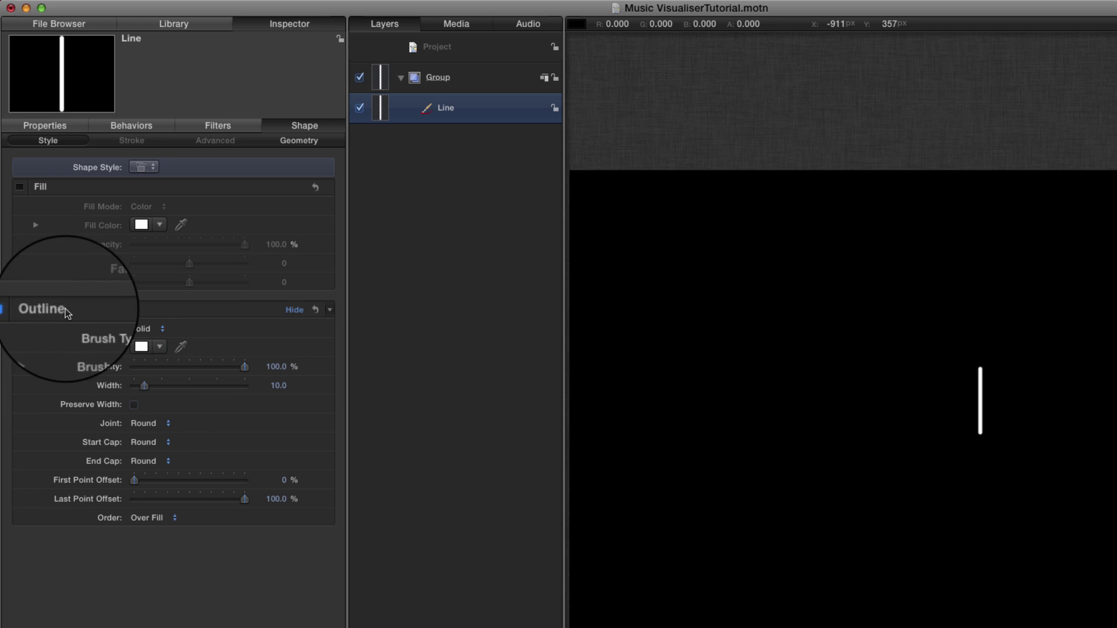
left_click_drag(142, 386, 51, 382)
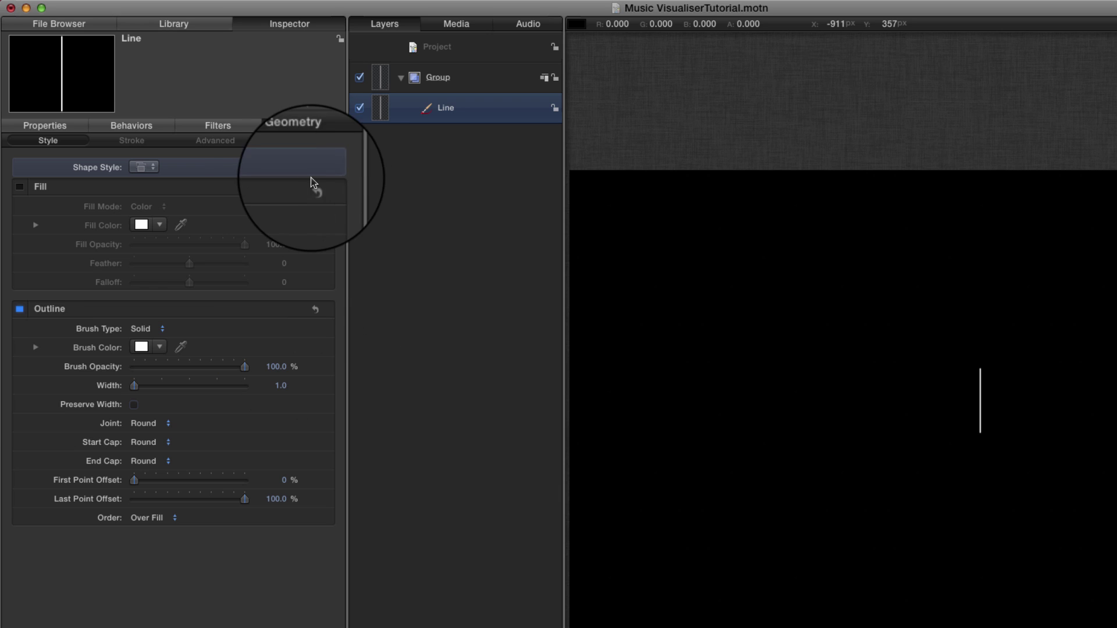
Set the line's Point 1 Y to 200 and Point 2 Y to 0.
left_click(308, 141)
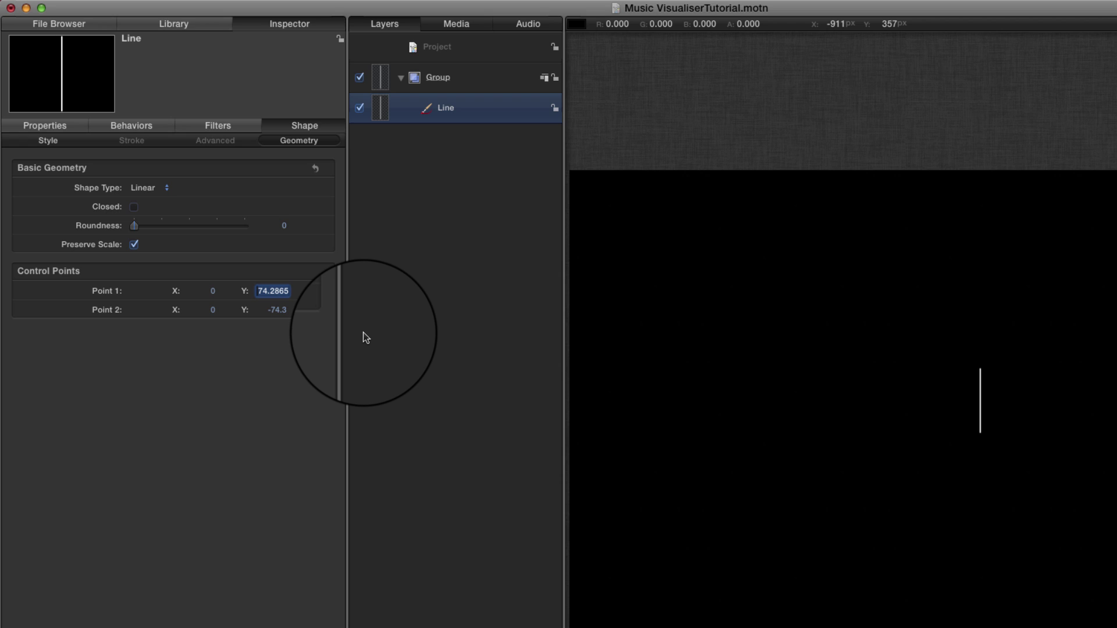
type("200")
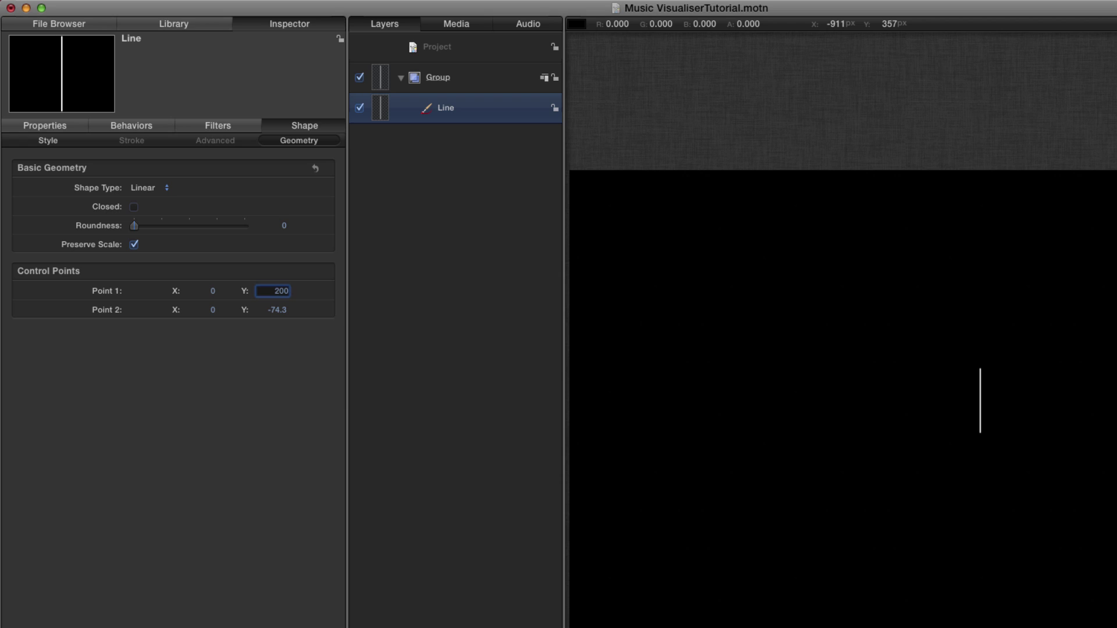
key("Tab")
key("Tab")
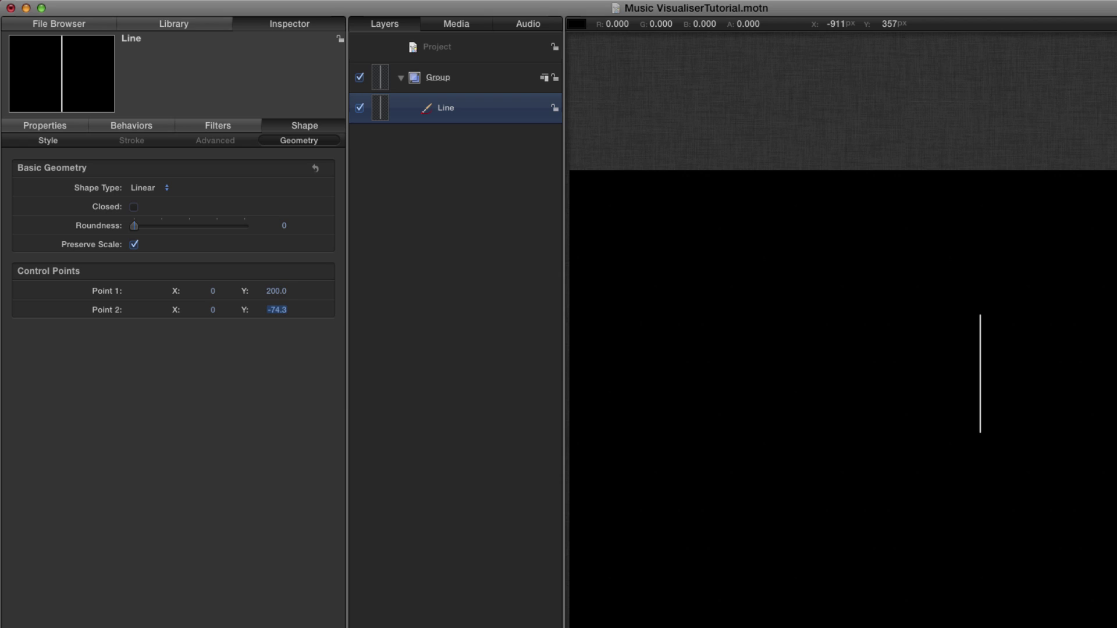
type("0")
key("Return")
Rename the Line layer to 'Bar'.
double_click(442, 109)
type("Bar")
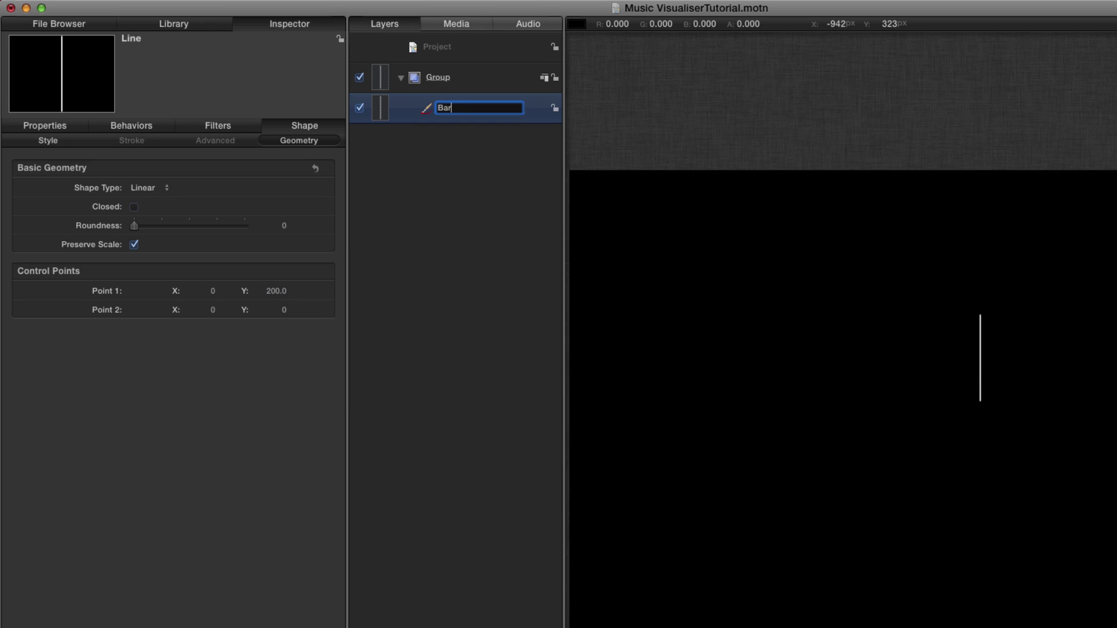
key("Return")
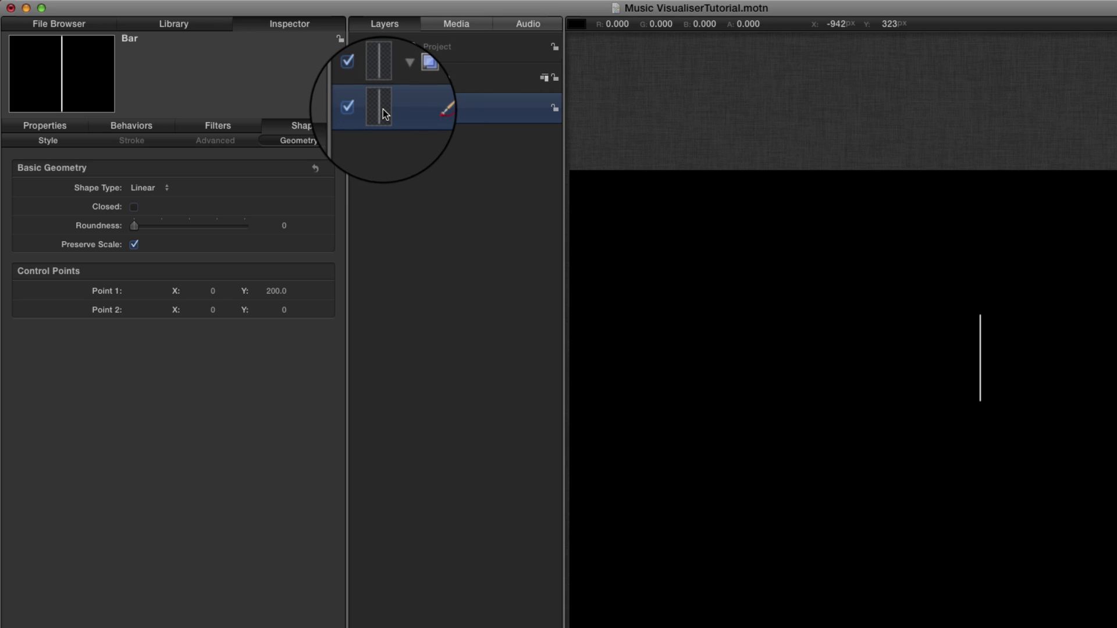
Add a Replicator to the Bar using a Line shape with 16 points.
key("l")
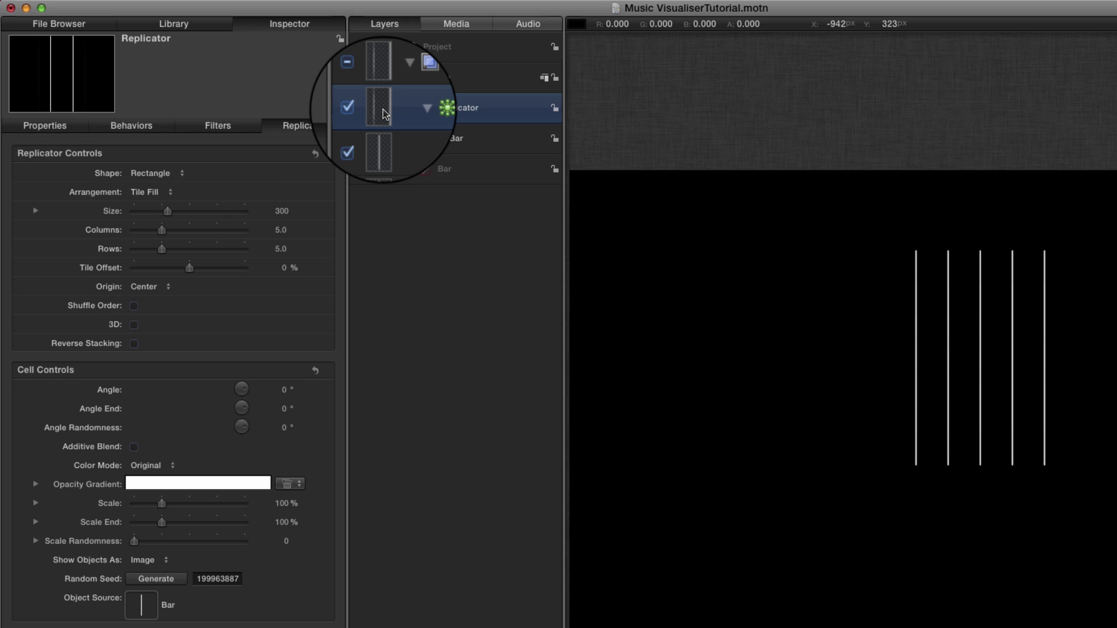
left_click(154, 174)
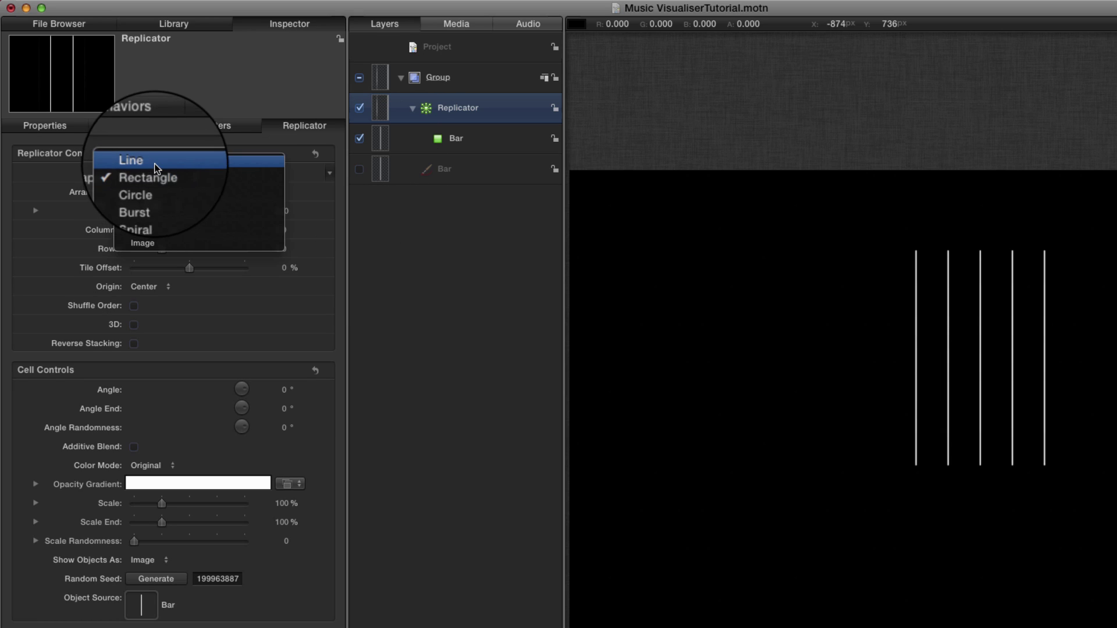
left_click(156, 166)
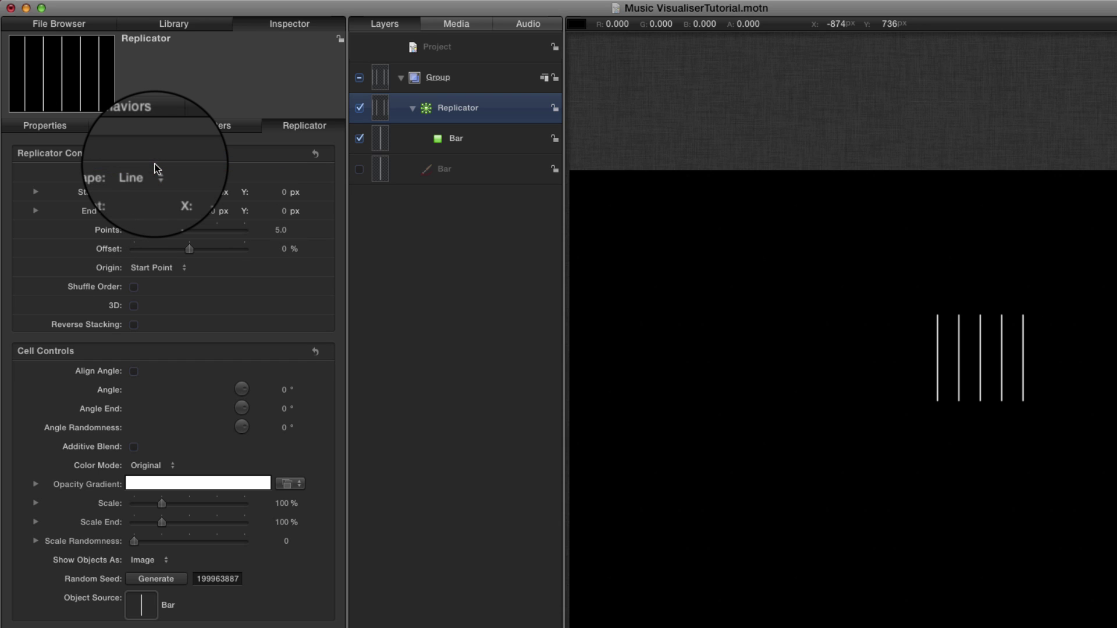
left_click(283, 230)
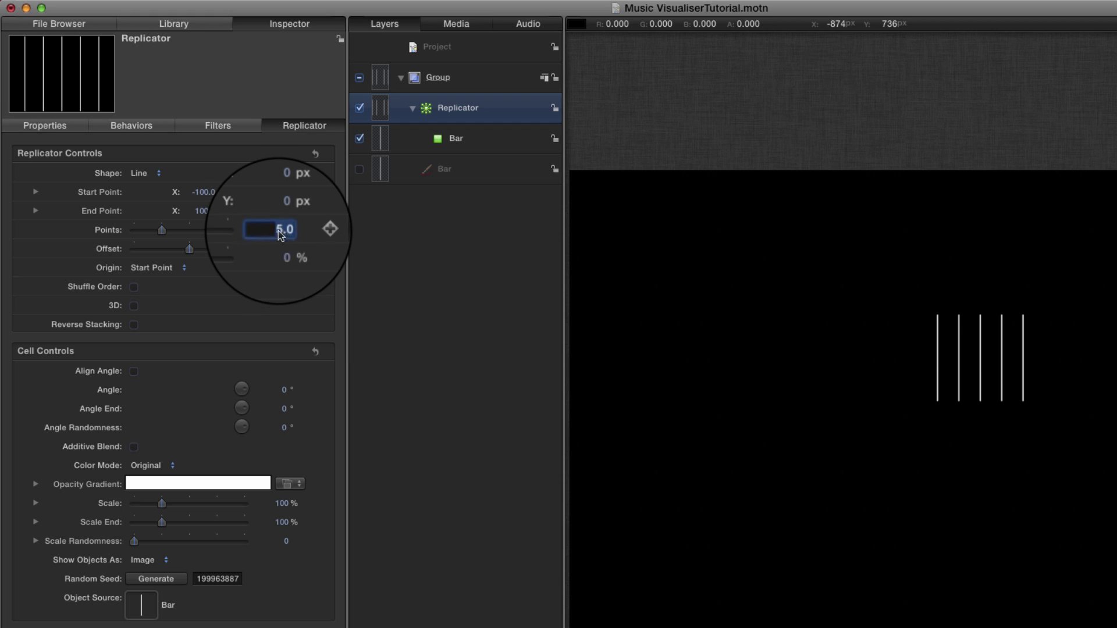
type("16")
key("Return")
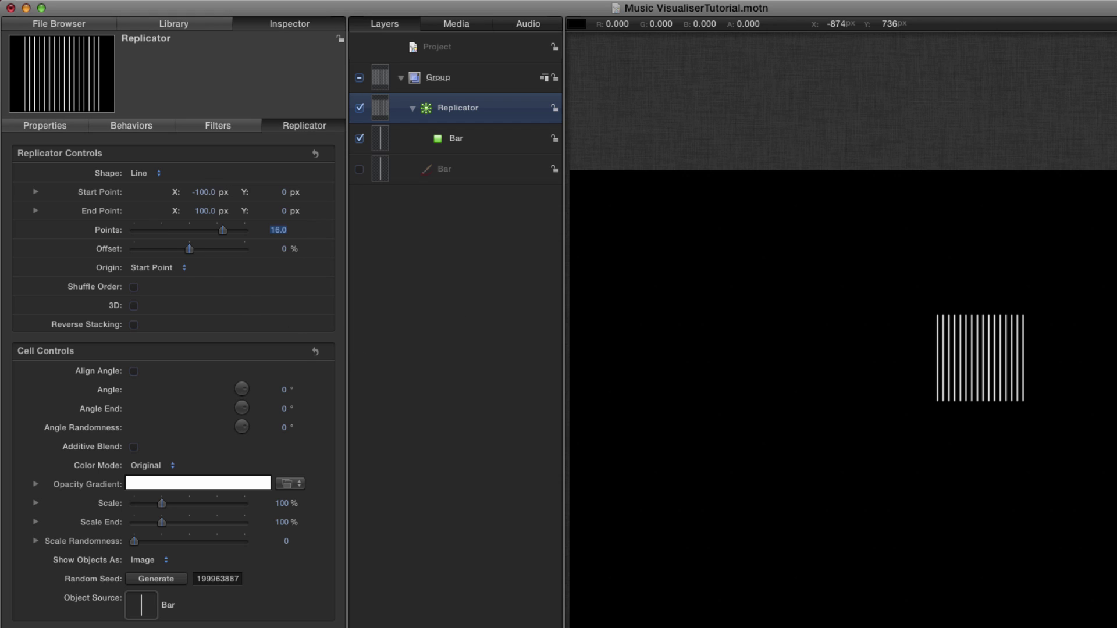
Set the replicator line from Start X -80 to End X 80, with origin Center.
left_click(203, 193)
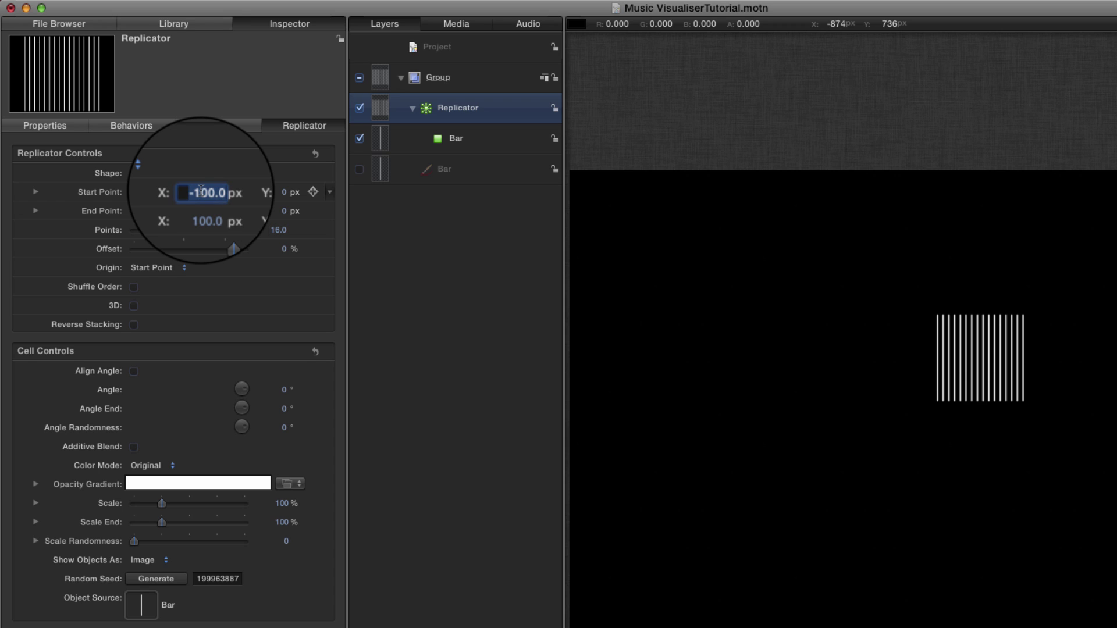
type("-80")
key("Tab")
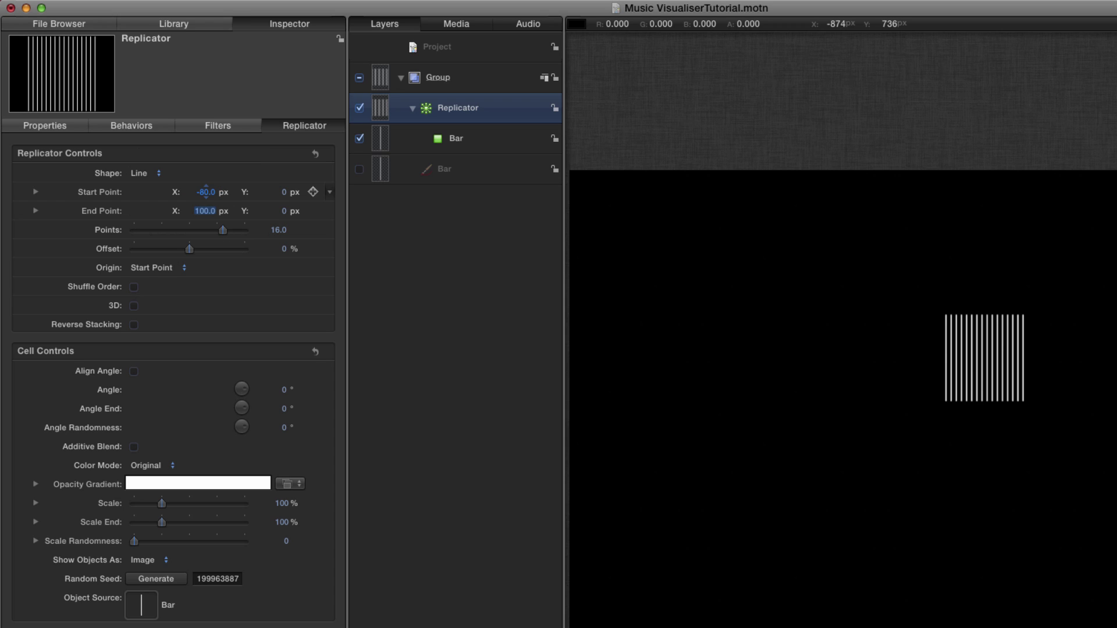
type("80")
key("Return")
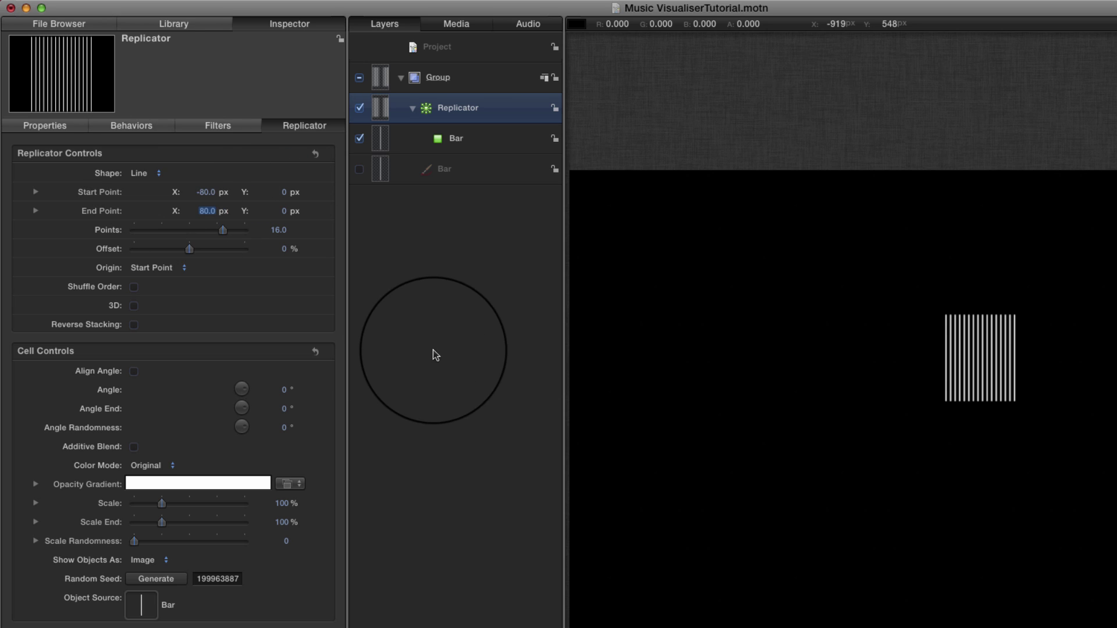
left_click(152, 268)
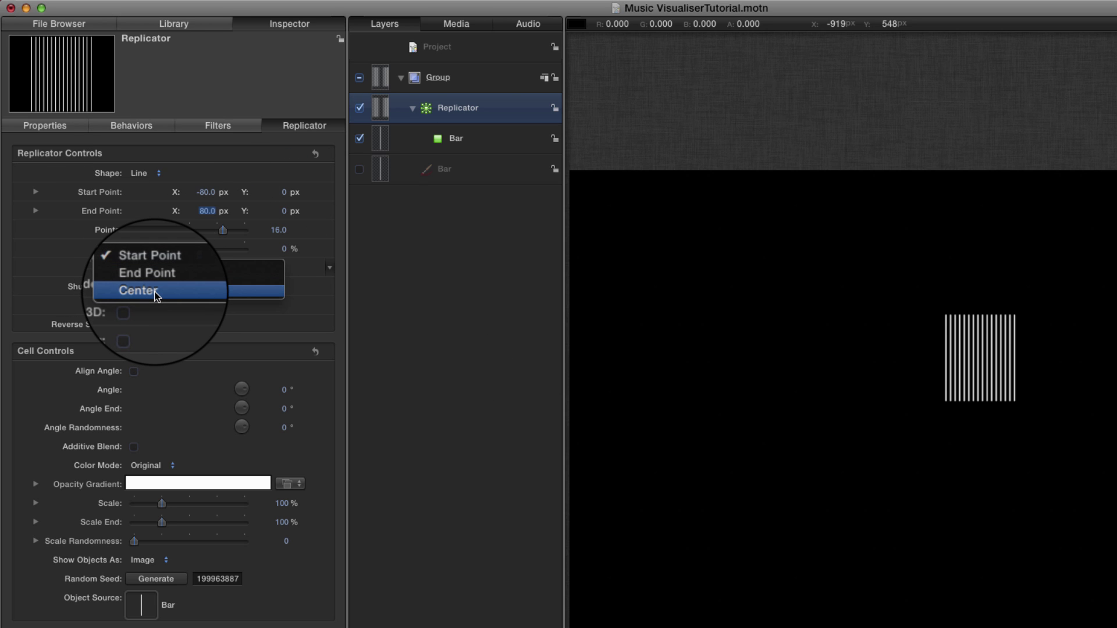
left_click(156, 296)
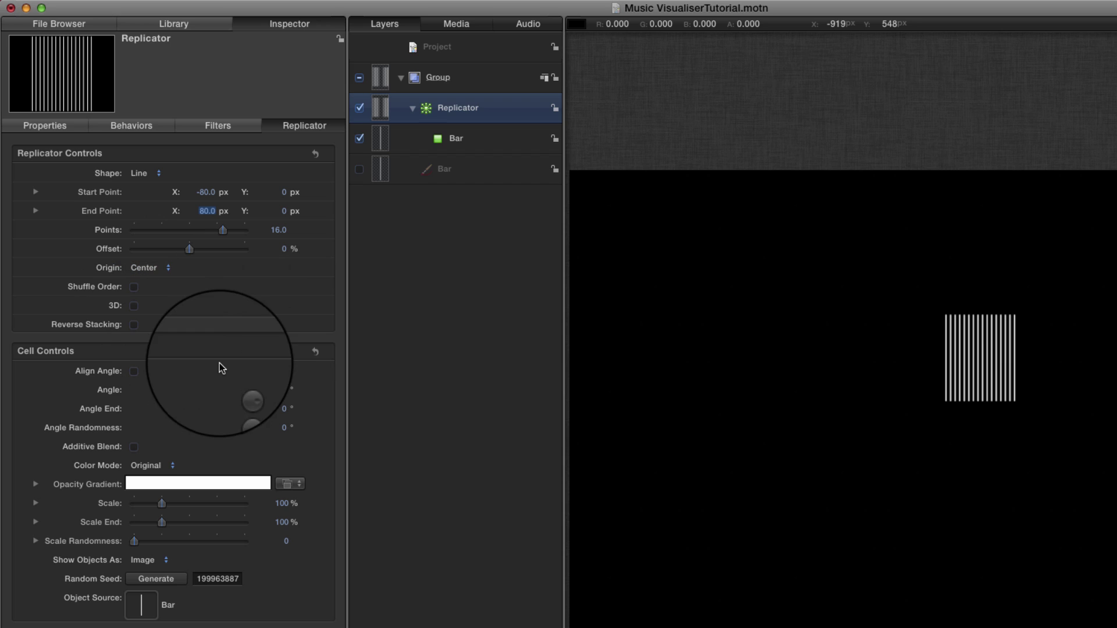
Expand the cell's Scale fields and set the bars' starting Scale Y to 0%.
left_click(382, 140)
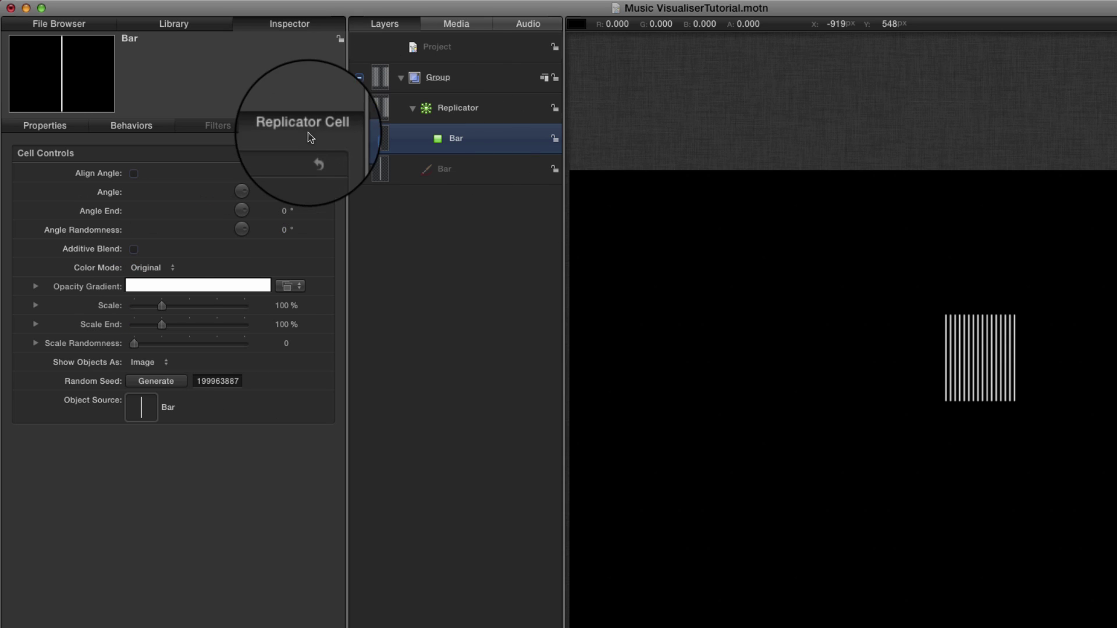
left_click(36, 305)
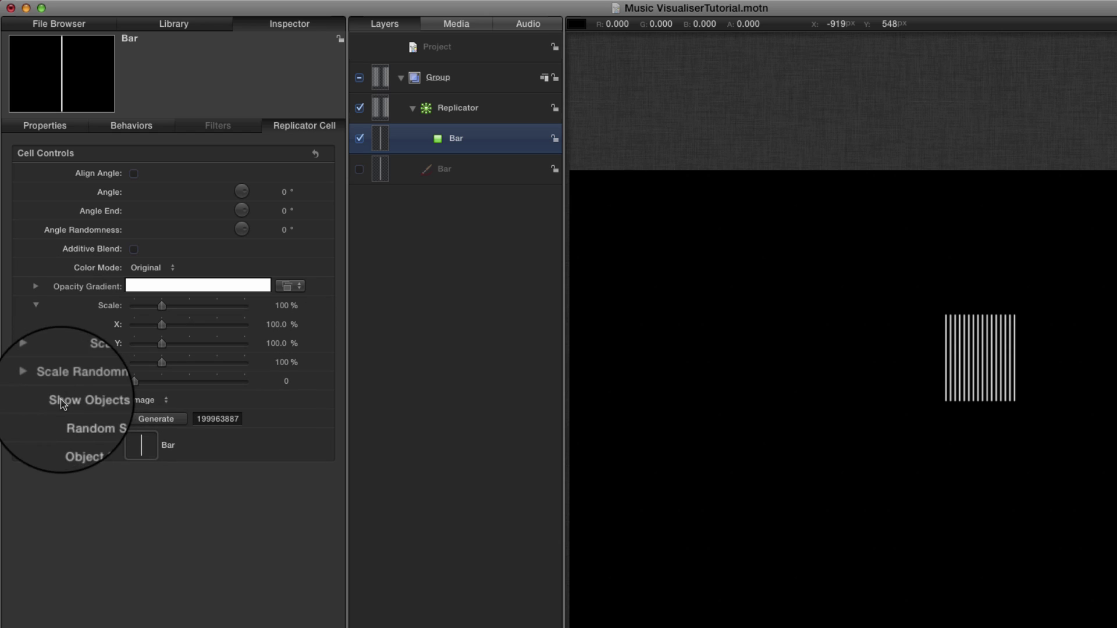
left_click(34, 362)
left_click(36, 419)
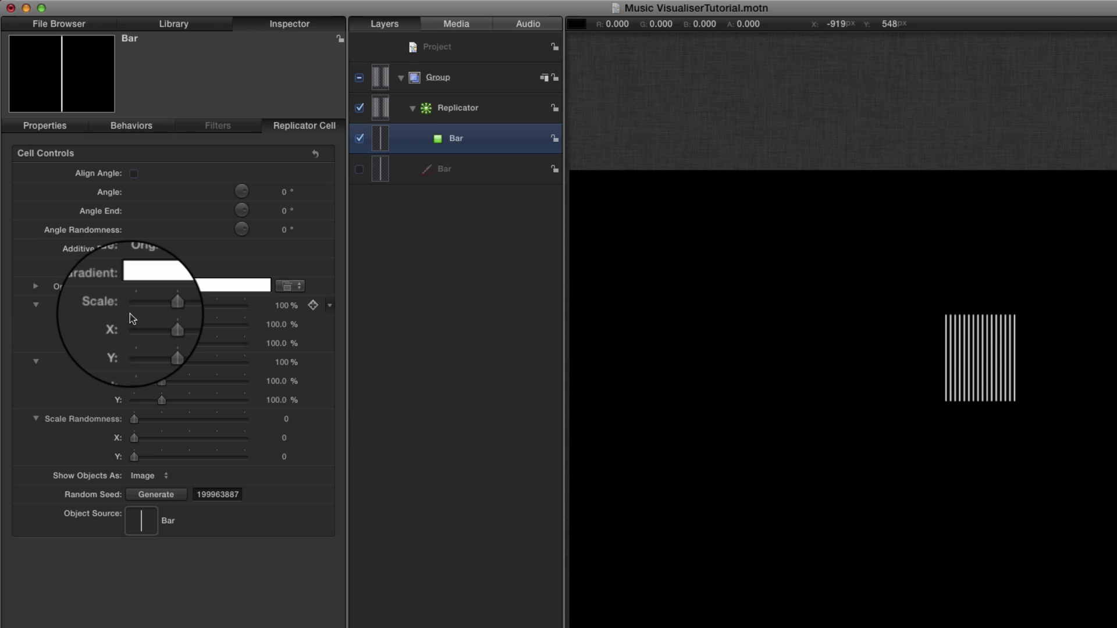
left_click_drag(162, 343, 47, 337)
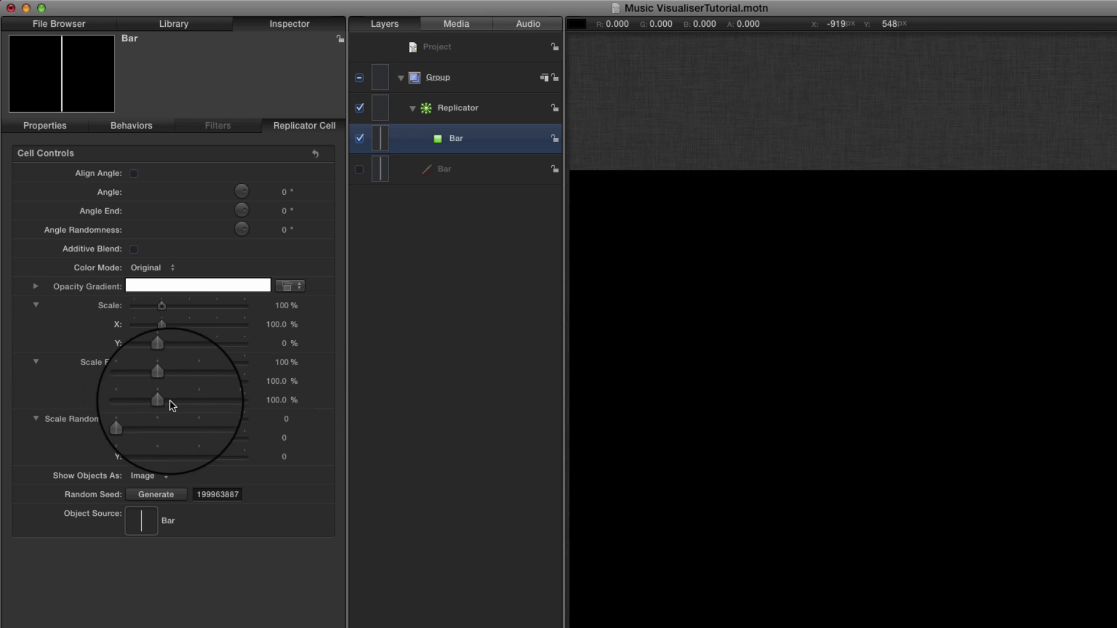
Set Scale End Y to 50% and Scale Randomness Y to 5, then zoom in.
left_click(278, 401)
type("50")
key("Return")
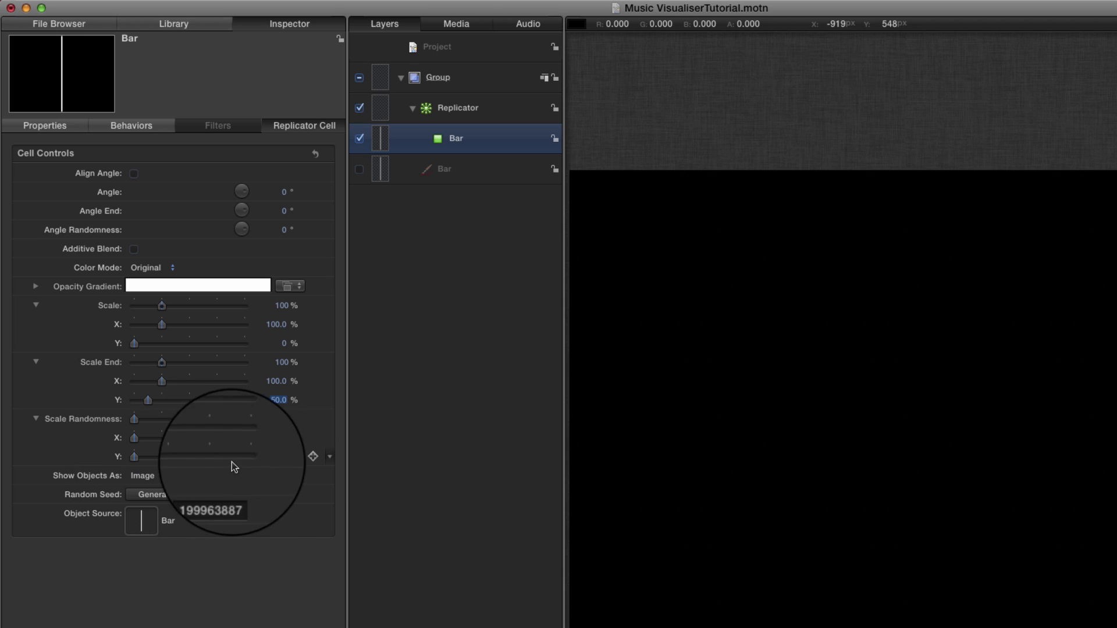
left_click(285, 457)
type("5")
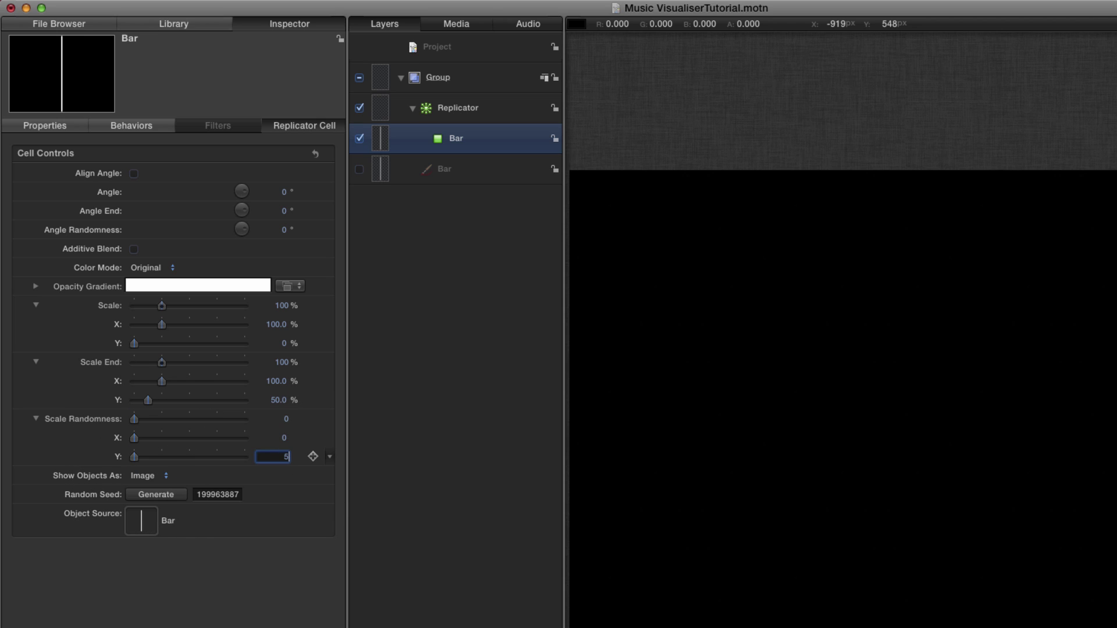
key("Return")
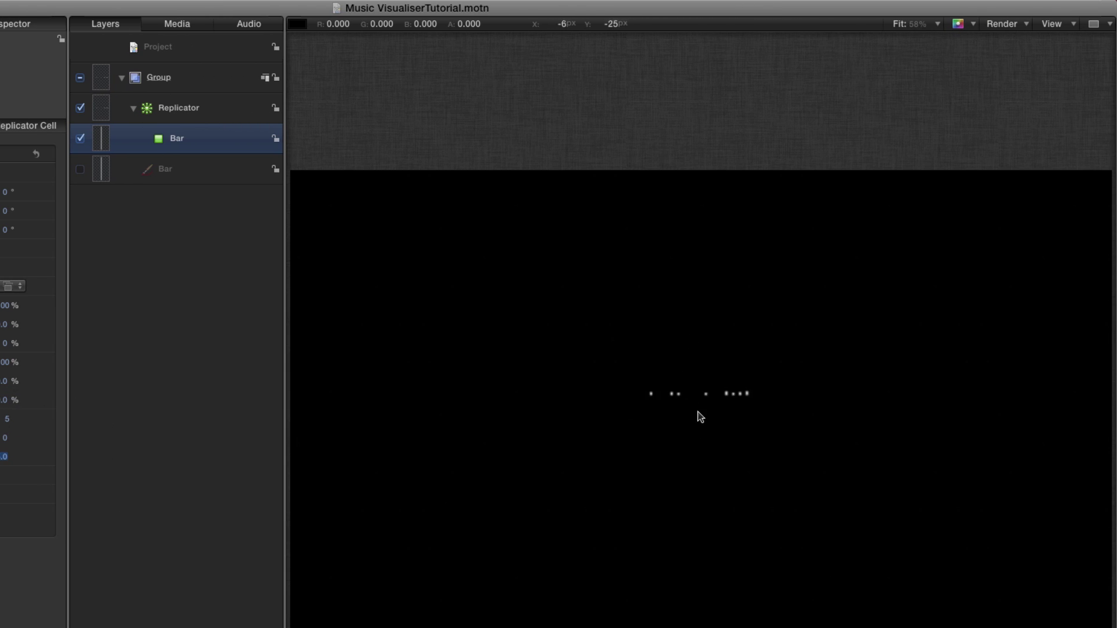
key("z")
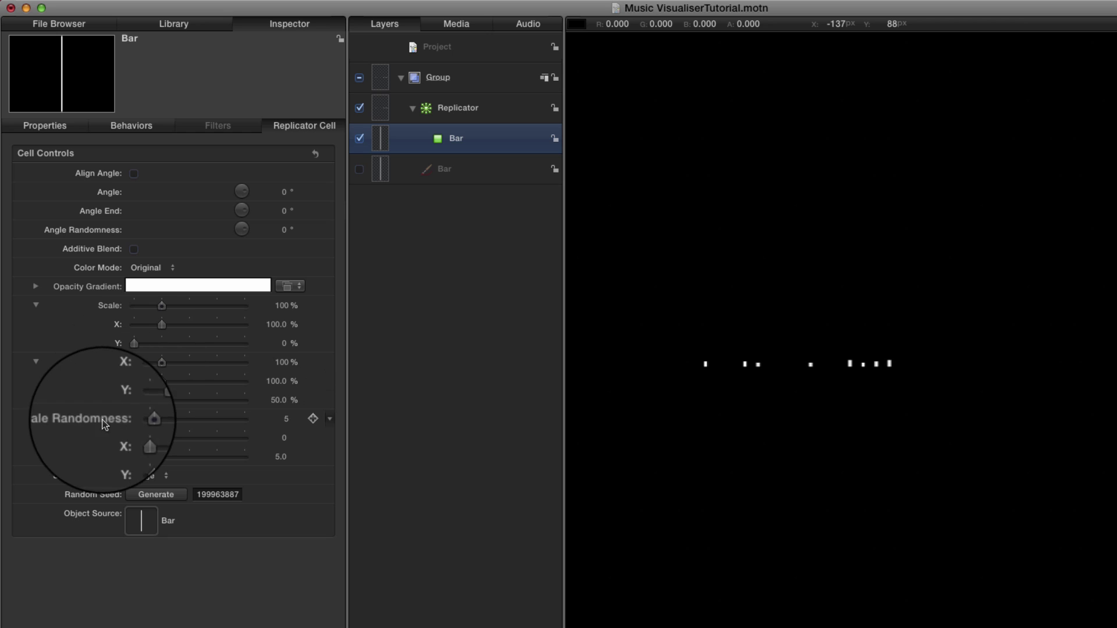
Add an Audio parameter behaviour to Scale Y, sourced from the Harmful or Fatal 1 track.
left_click(331, 347)
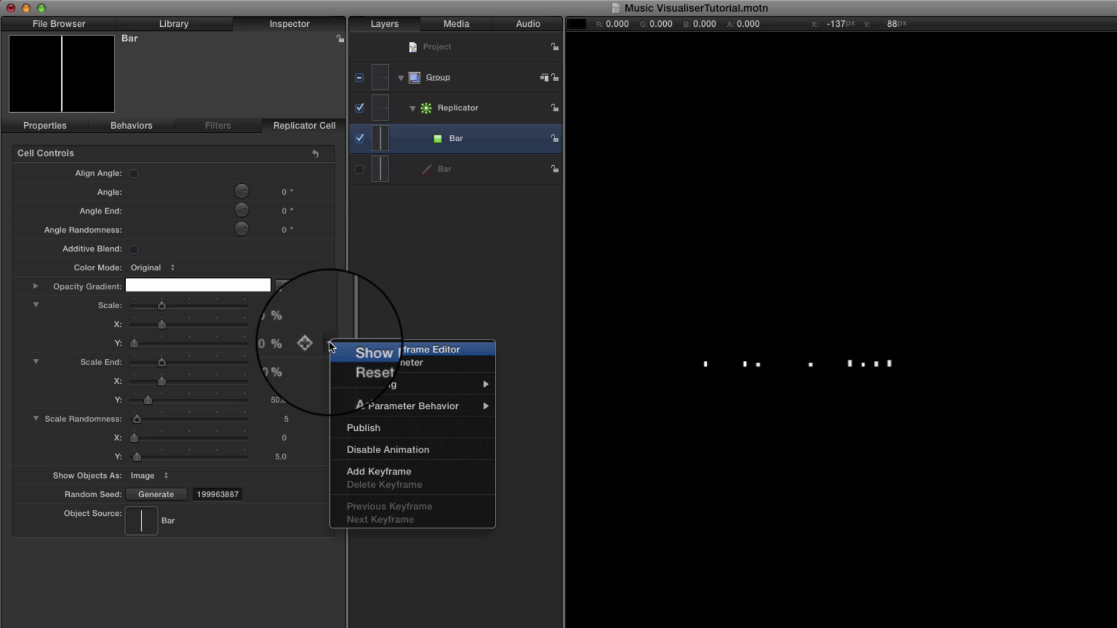
mouse_move(381, 407)
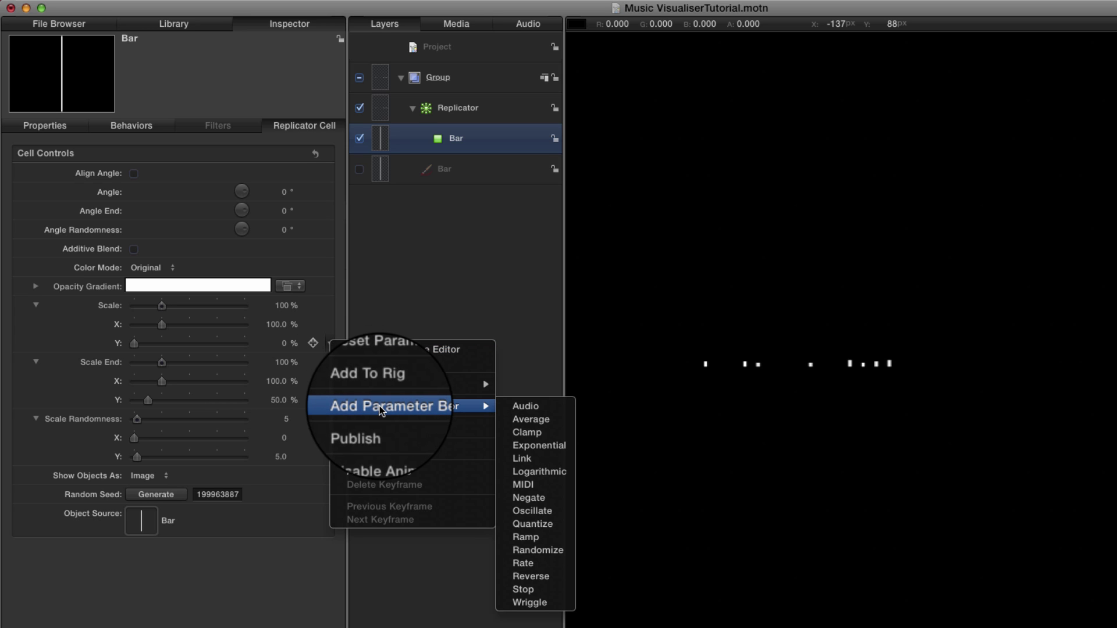
left_click(566, 407)
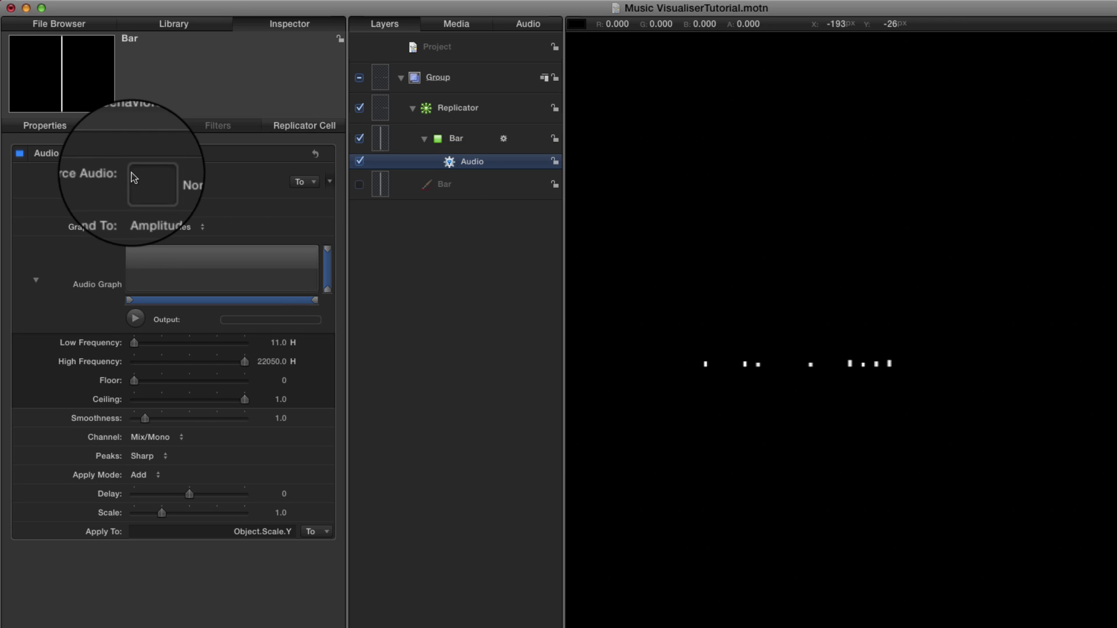
left_click(302, 181)
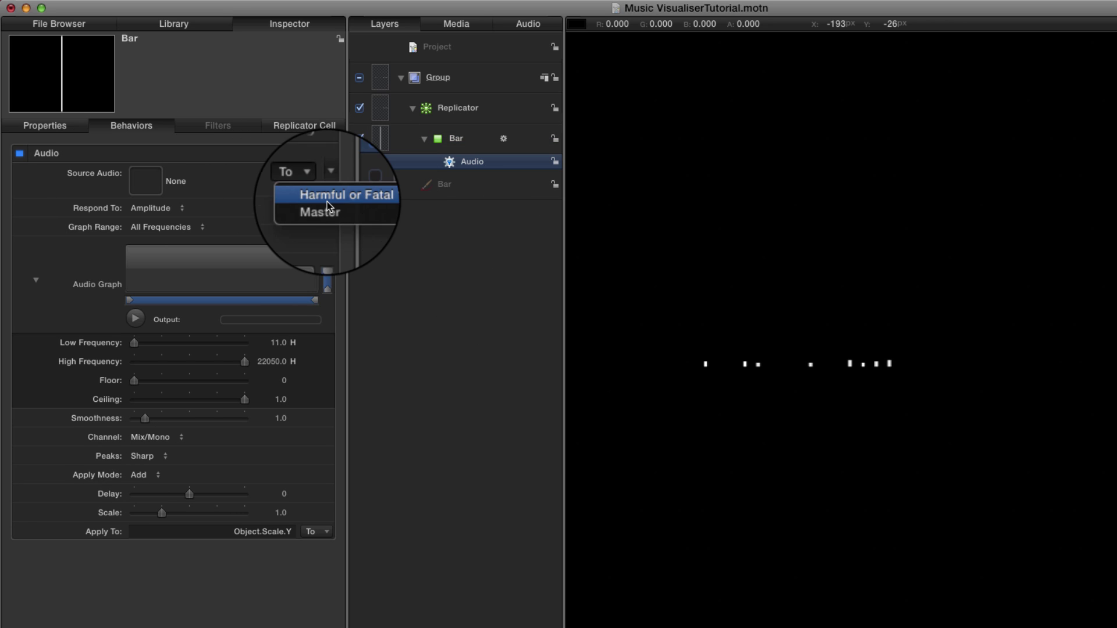
left_click(367, 200)
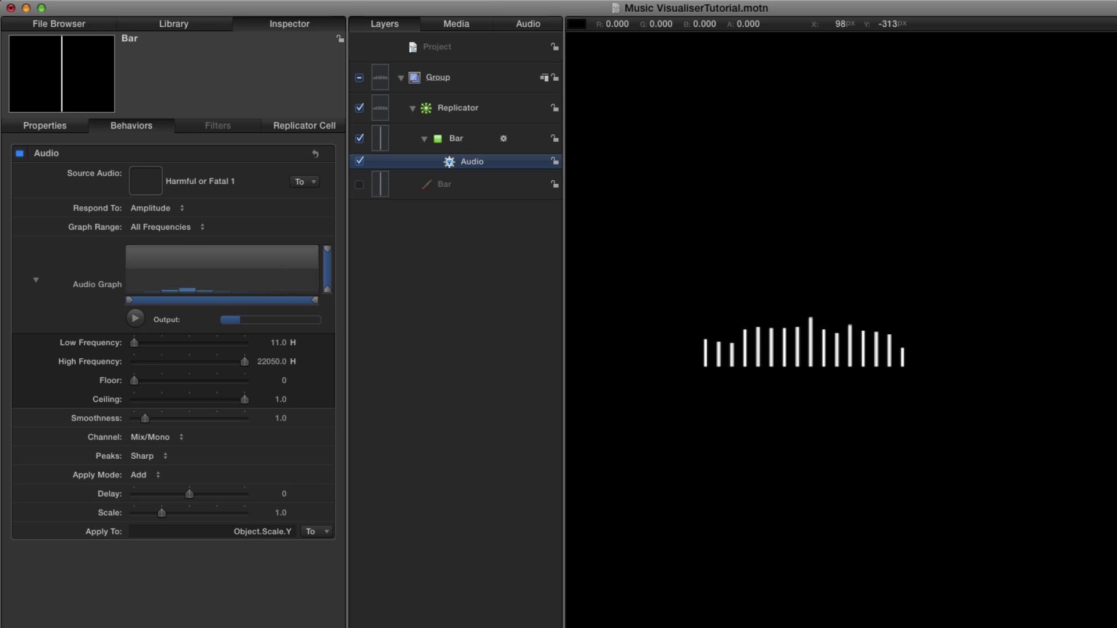
Keep the Audio behaviour responding to Amplitude, set High Frequency to 20, and preview playback.
key("space")
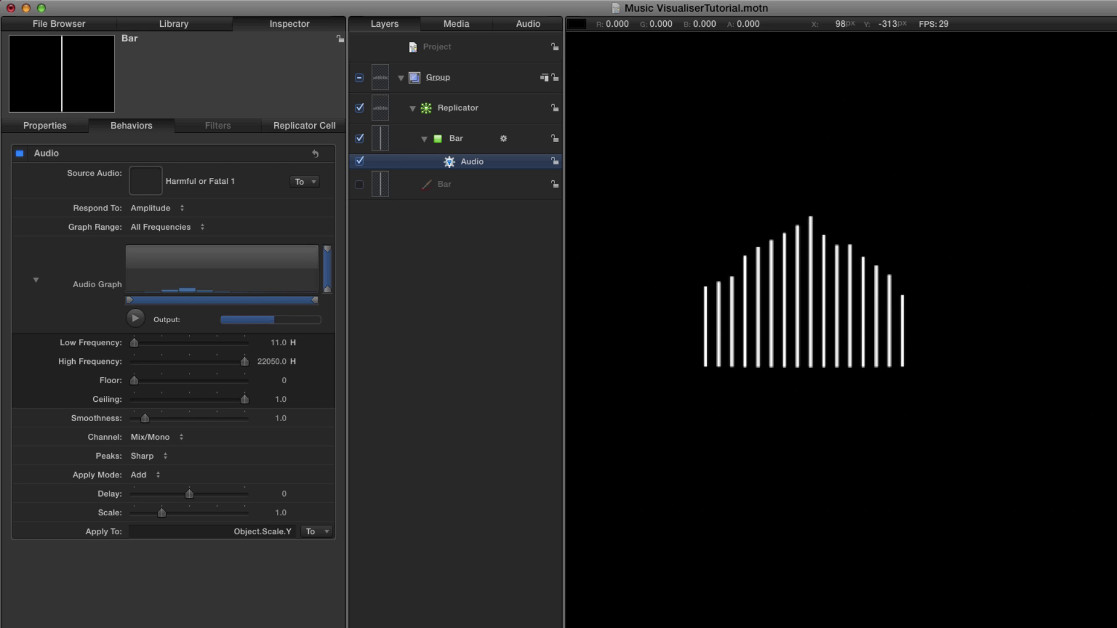
key("space")
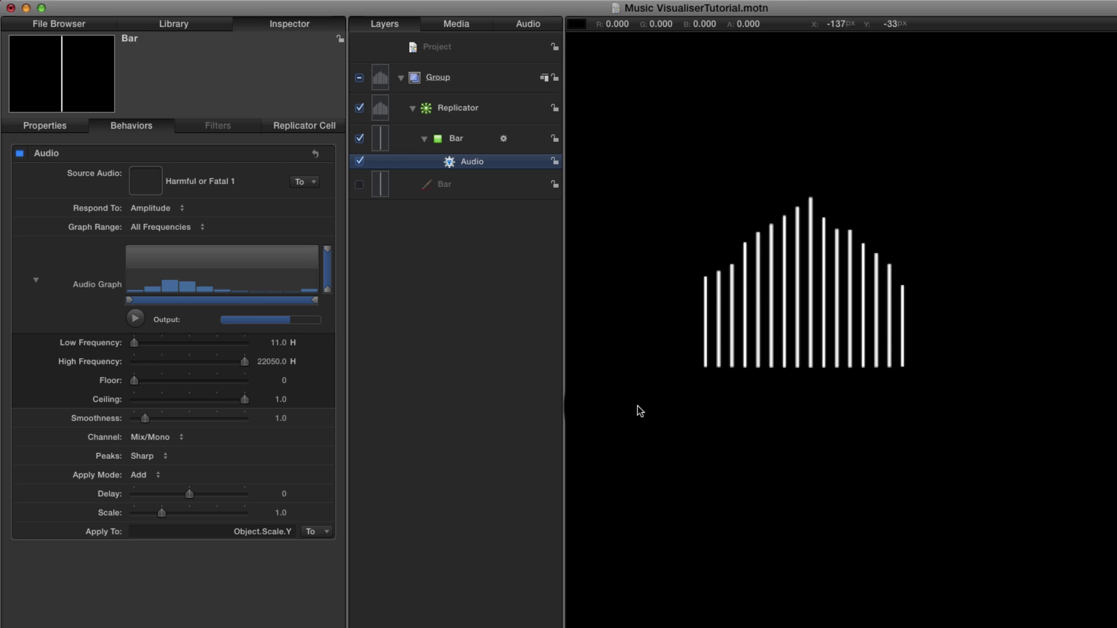
left_click(514, 496)
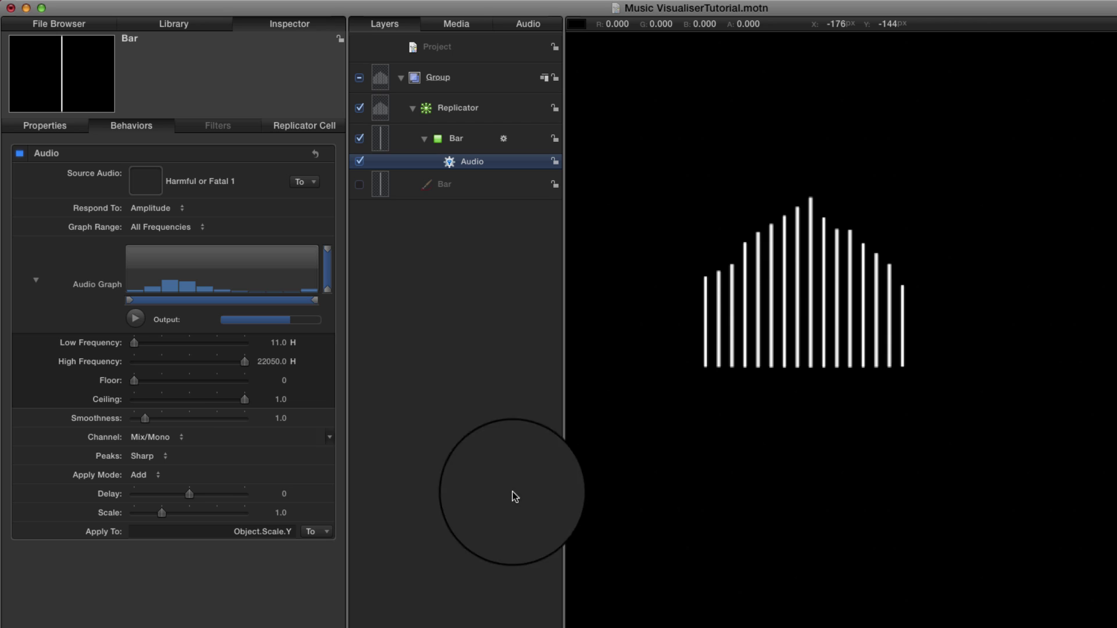
left_click(150, 205)
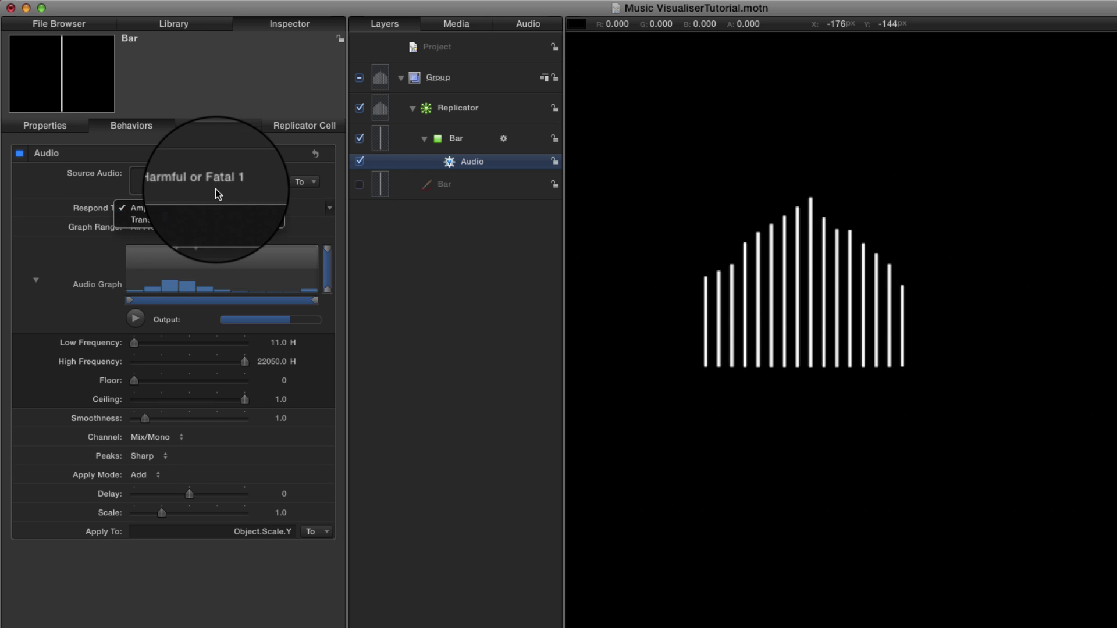
left_click(217, 191)
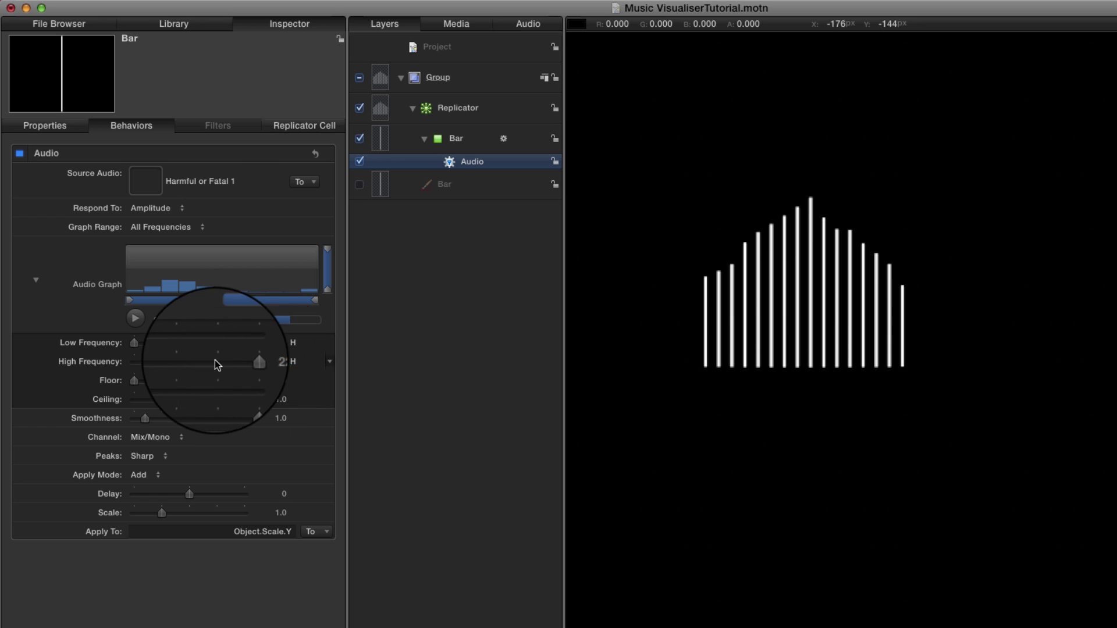
left_click(274, 361)
type("20")
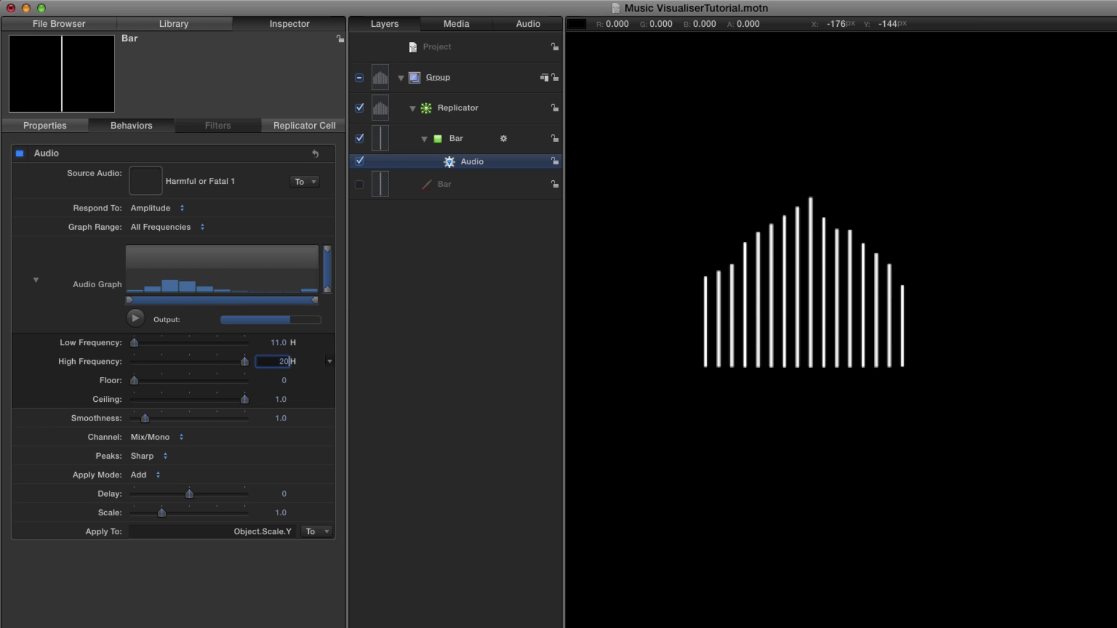
key("Return")
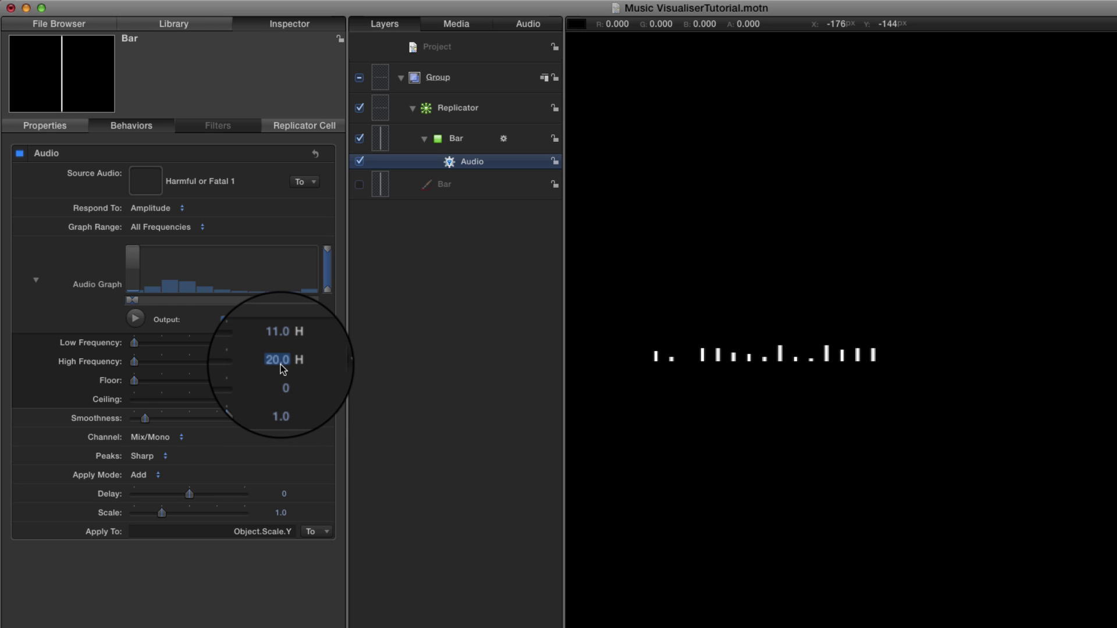
key("space")
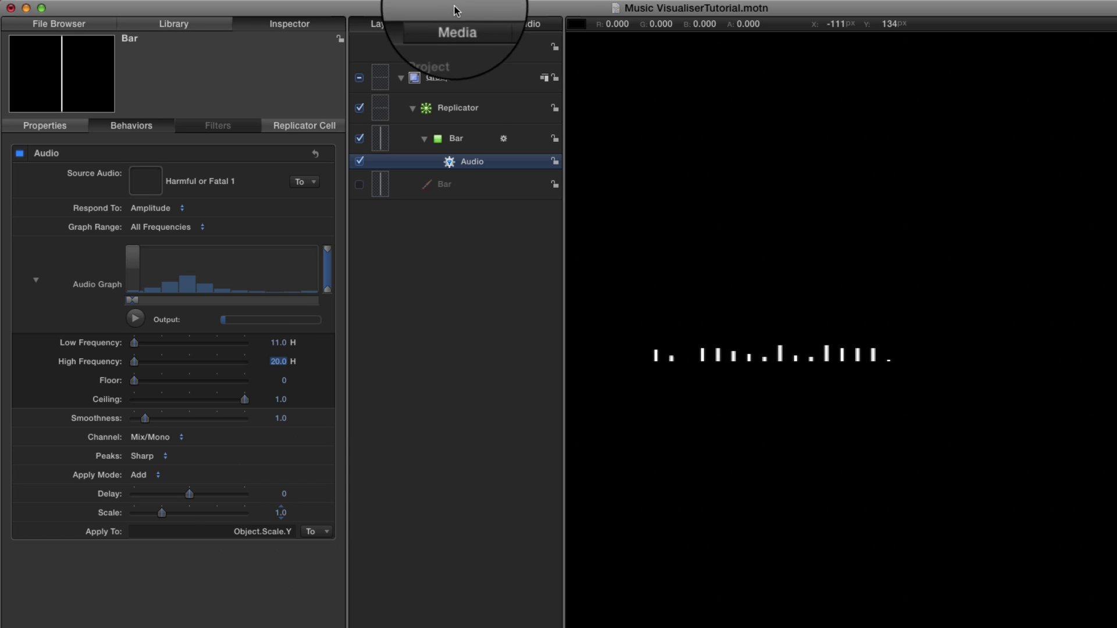
Add a Randomize behaviour to Scale Randomness Y with Amount 5 and Noisiness 1.
left_click(314, 127)
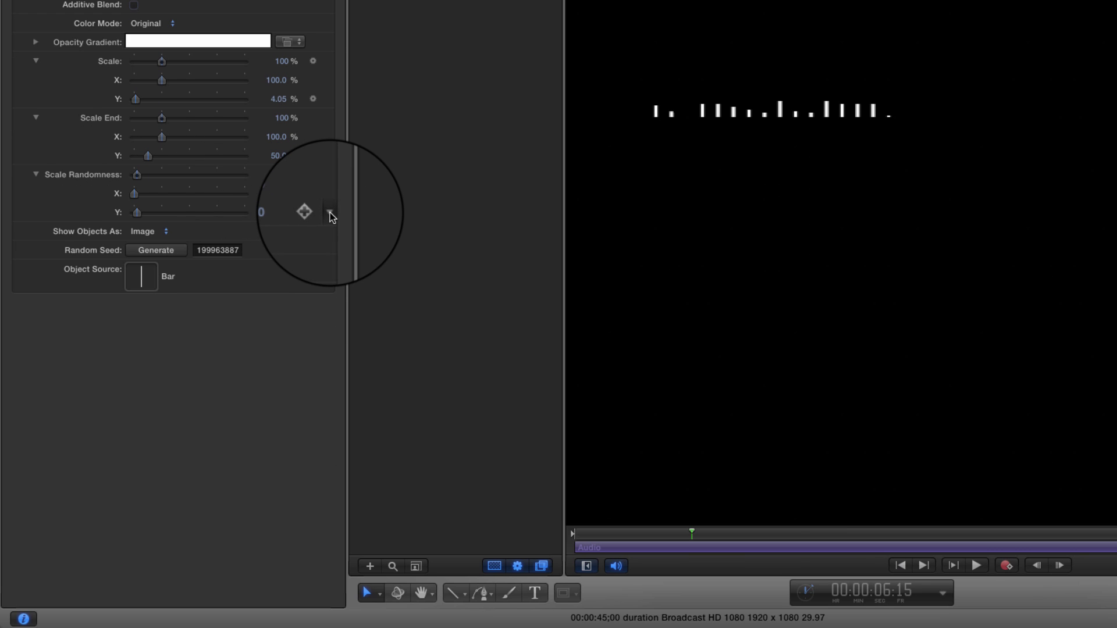
left_click(330, 214)
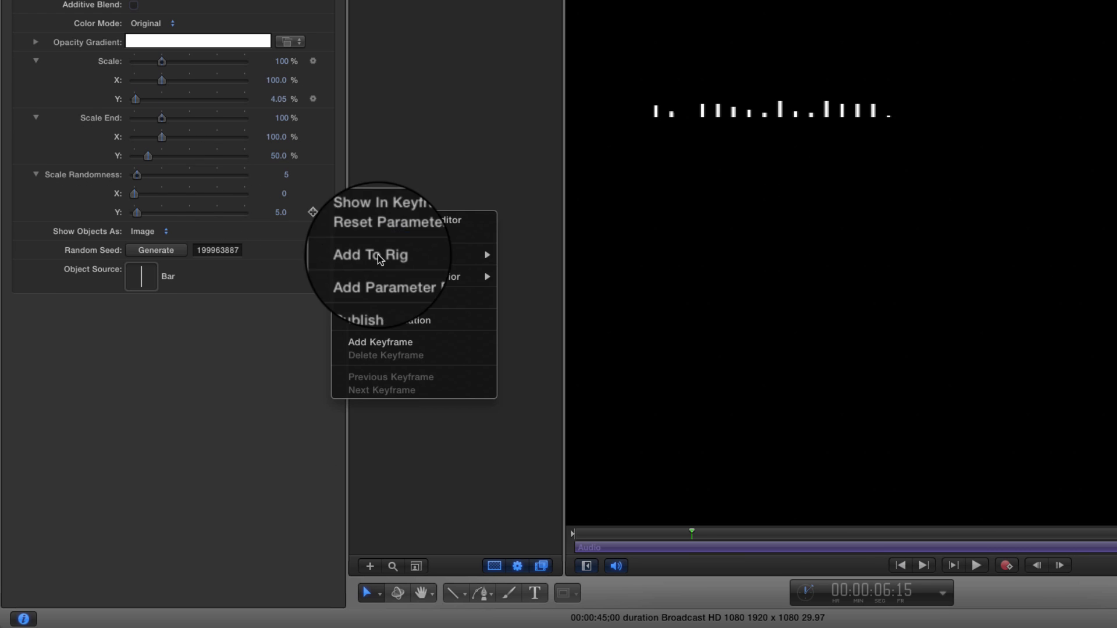
mouse_move(396, 278)
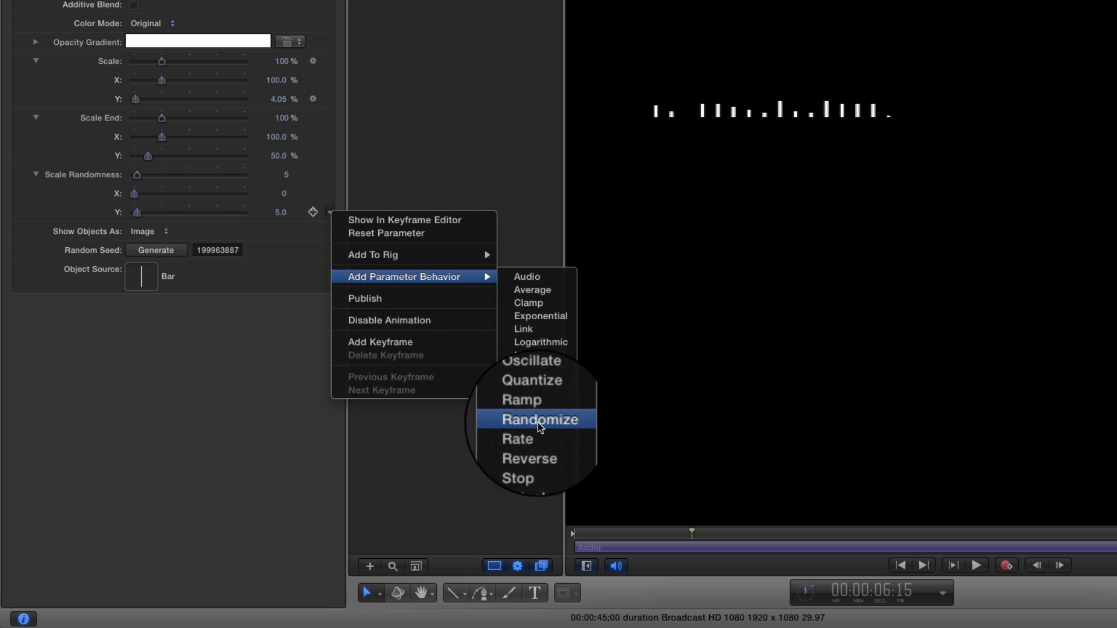
left_click(537, 422)
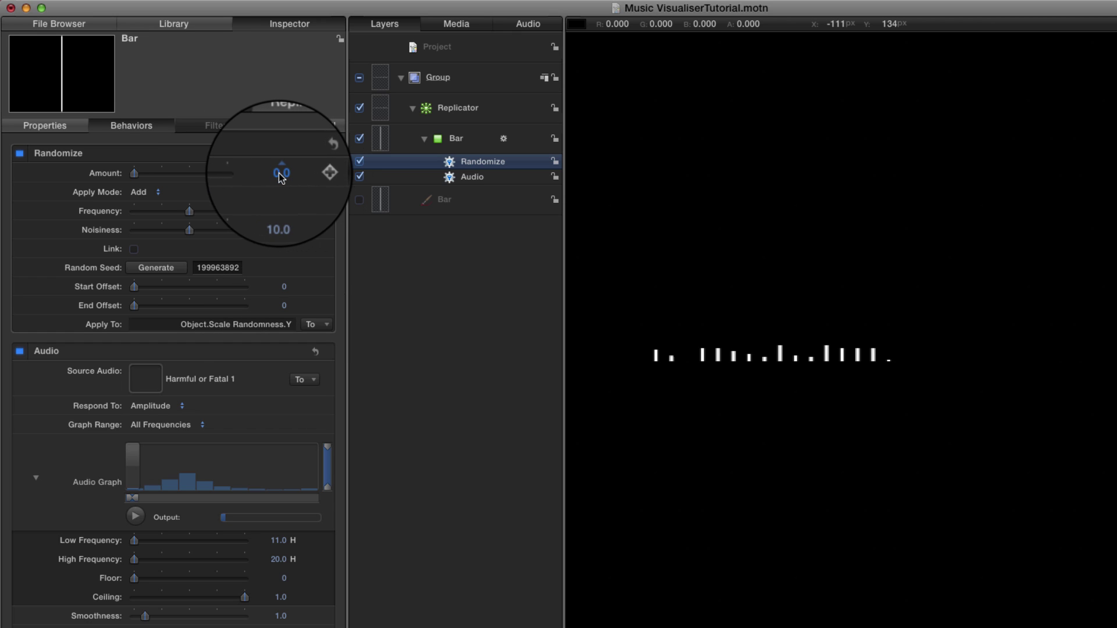
left_click(281, 175)
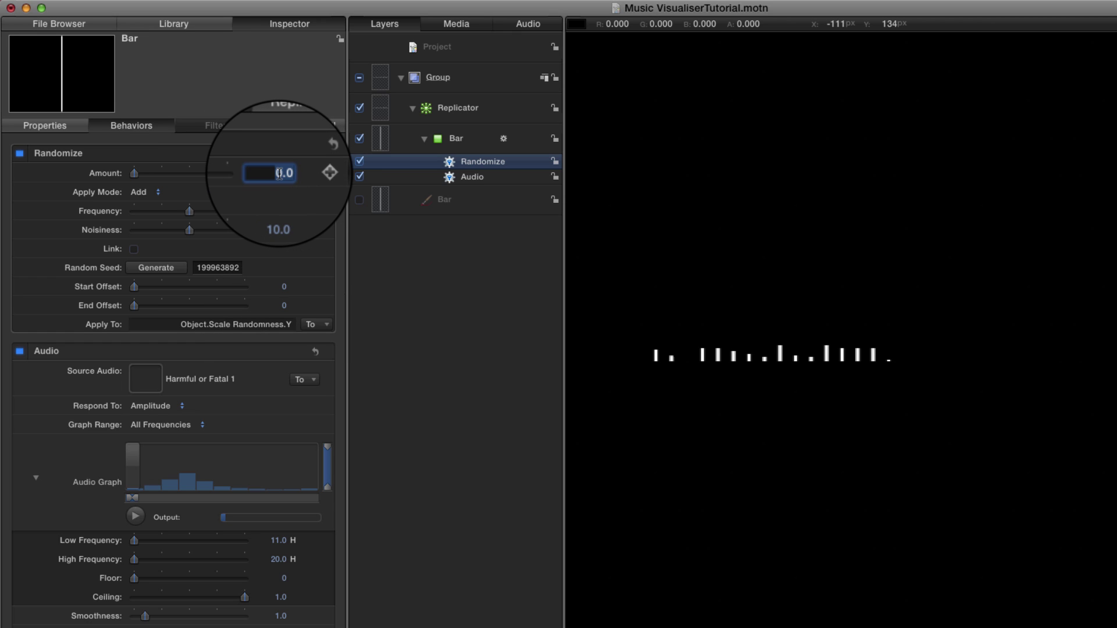
type("5")
key("Return")
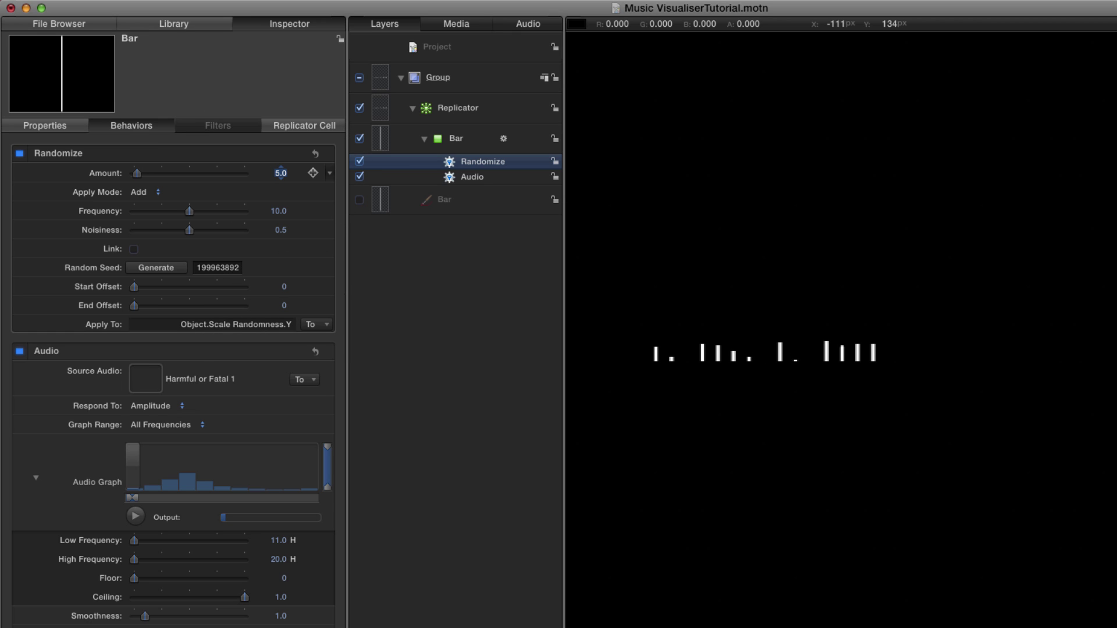
key("Tab")
key("Tab")
type("1")
key("Return")
Play the animation and toggle Randomize off and back on to compare.
key("space")
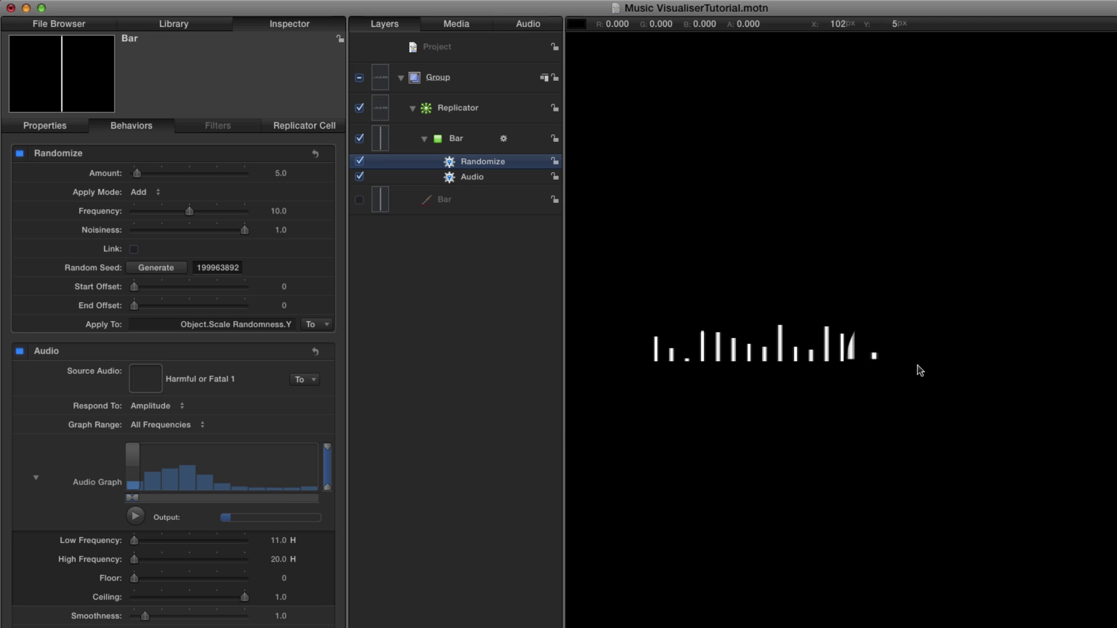
left_click(360, 161)
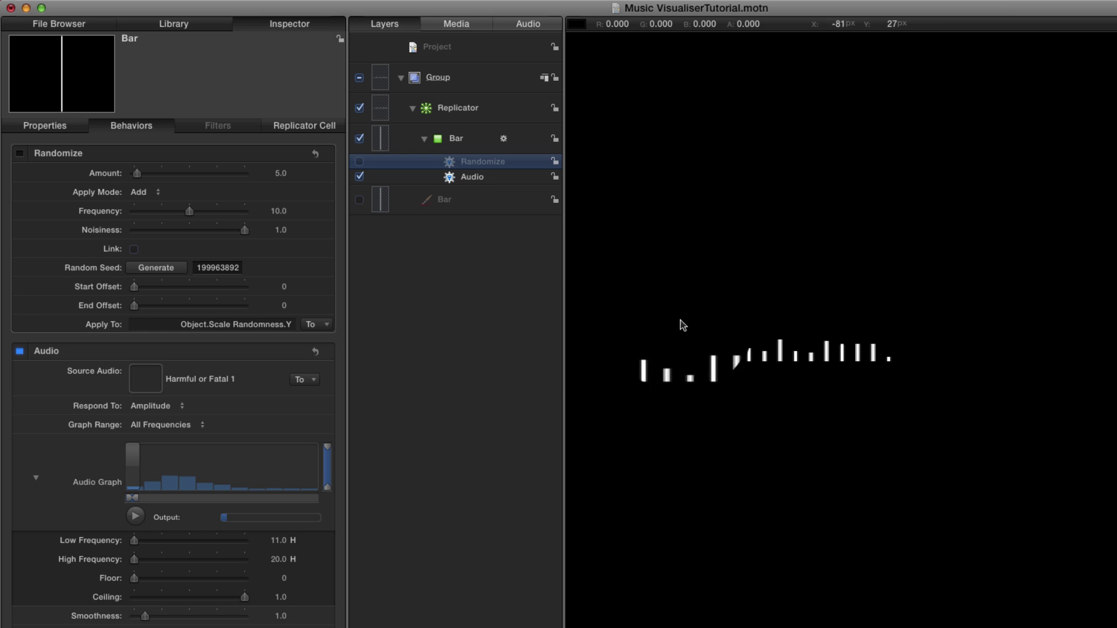
left_click(359, 161)
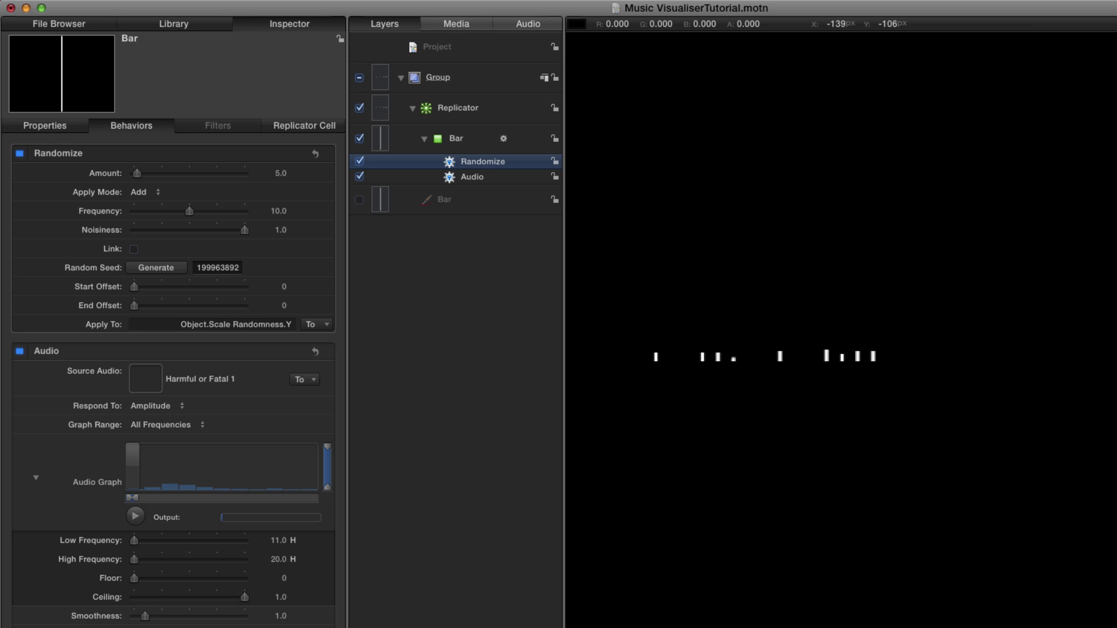
Set the Replicator's Position X to -880, then duplicate it repeatedly with Cmd+D.
left_click(1011, 448)
scroll(1011, 448, "down", 3)
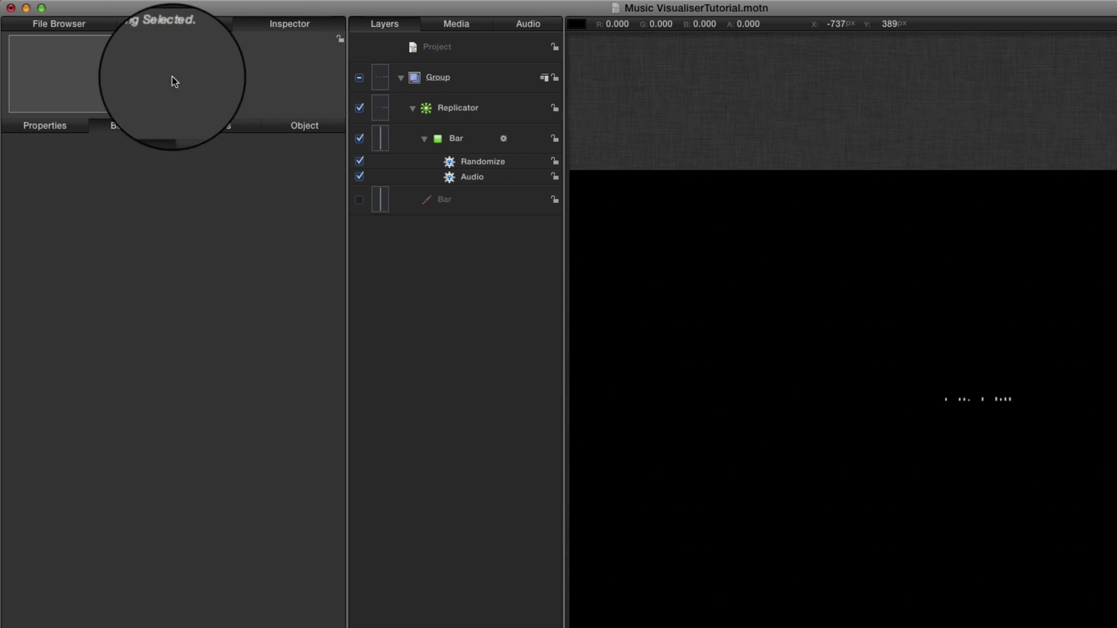
left_click(395, 107)
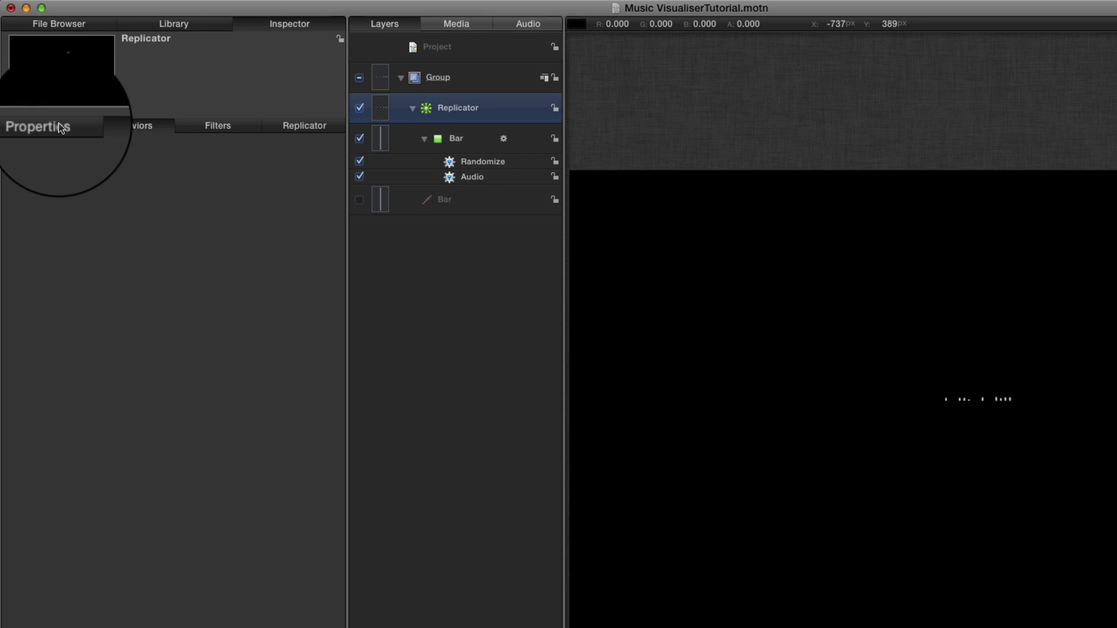
left_click(58, 127)
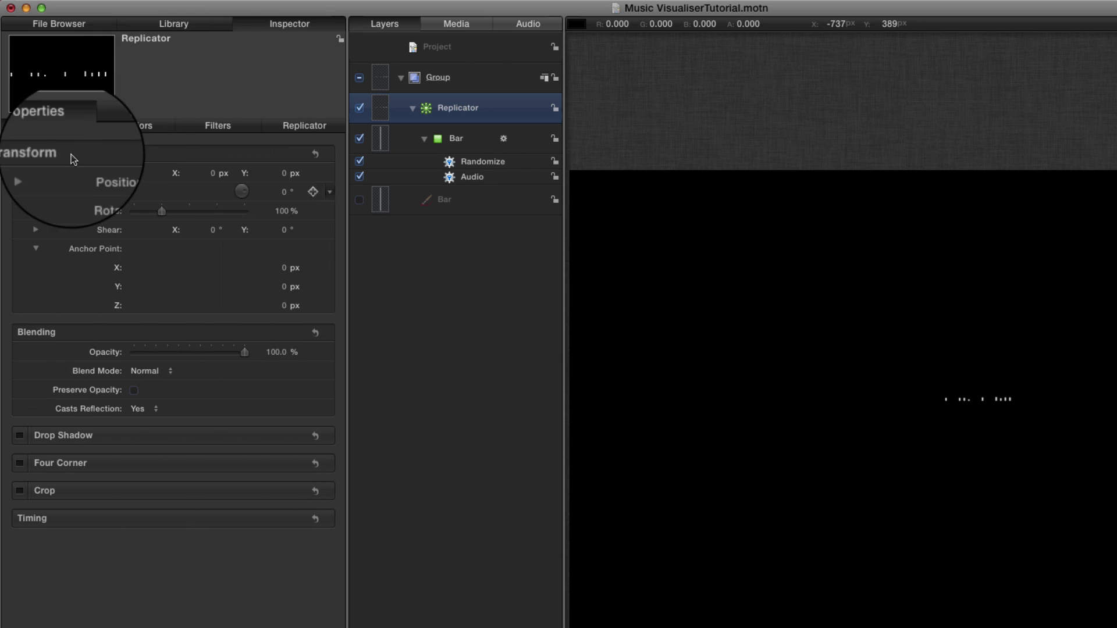
left_click(213, 173)
type("-88")
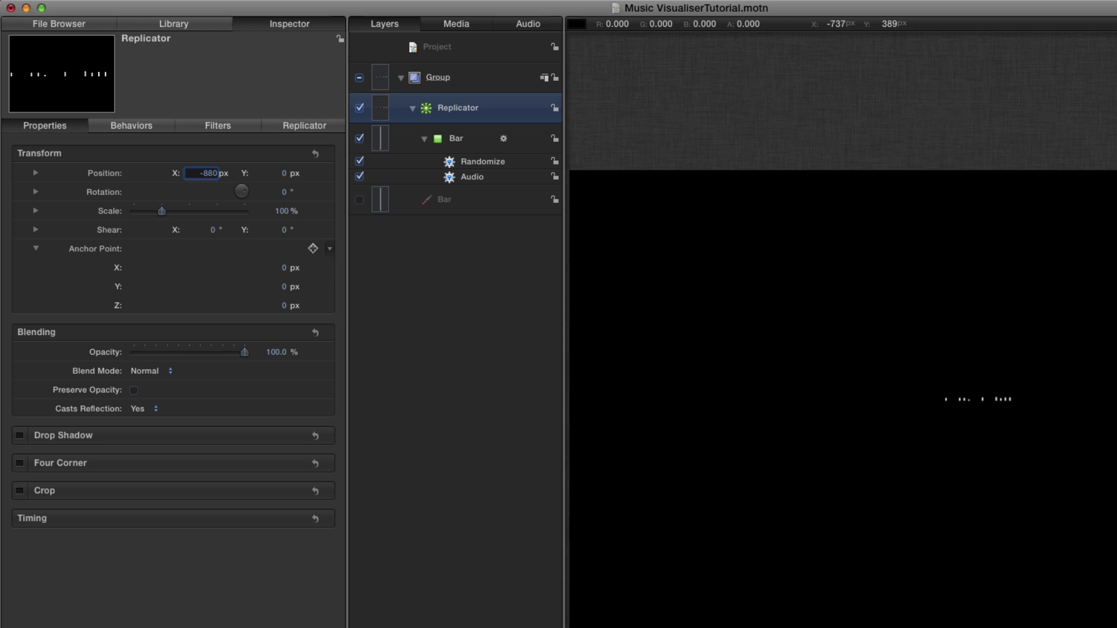
key("Return")
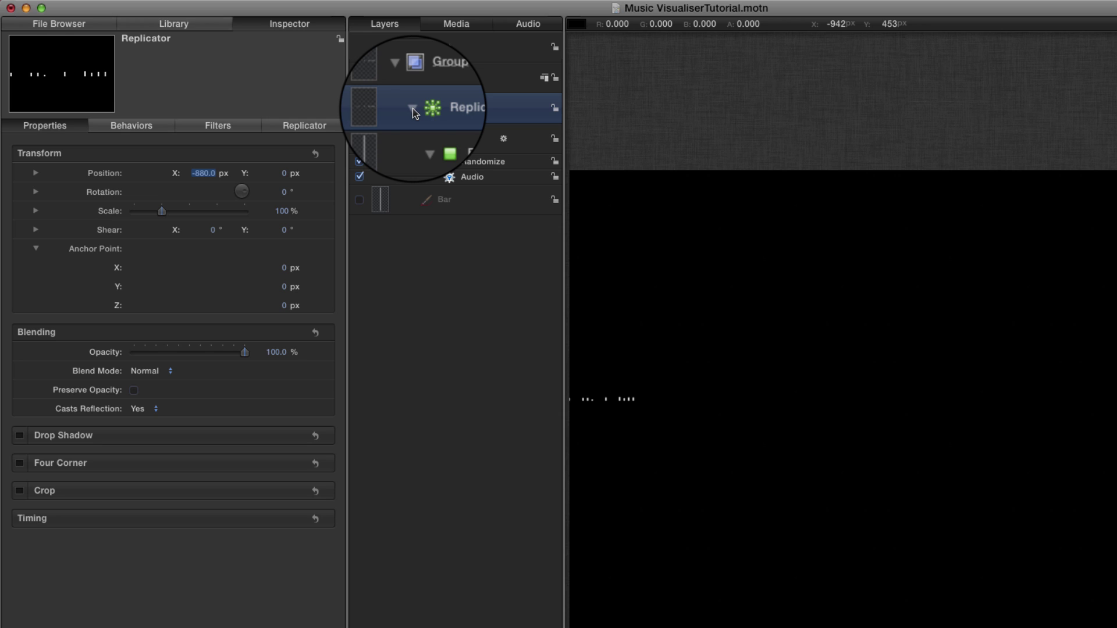
left_click(381, 111)
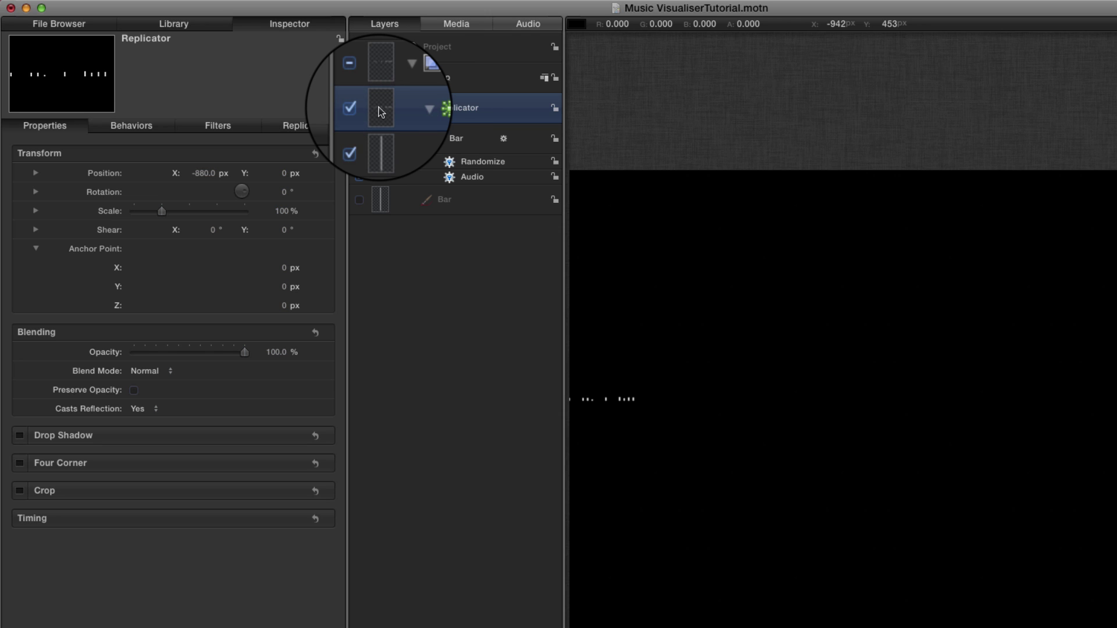
key("super+d")
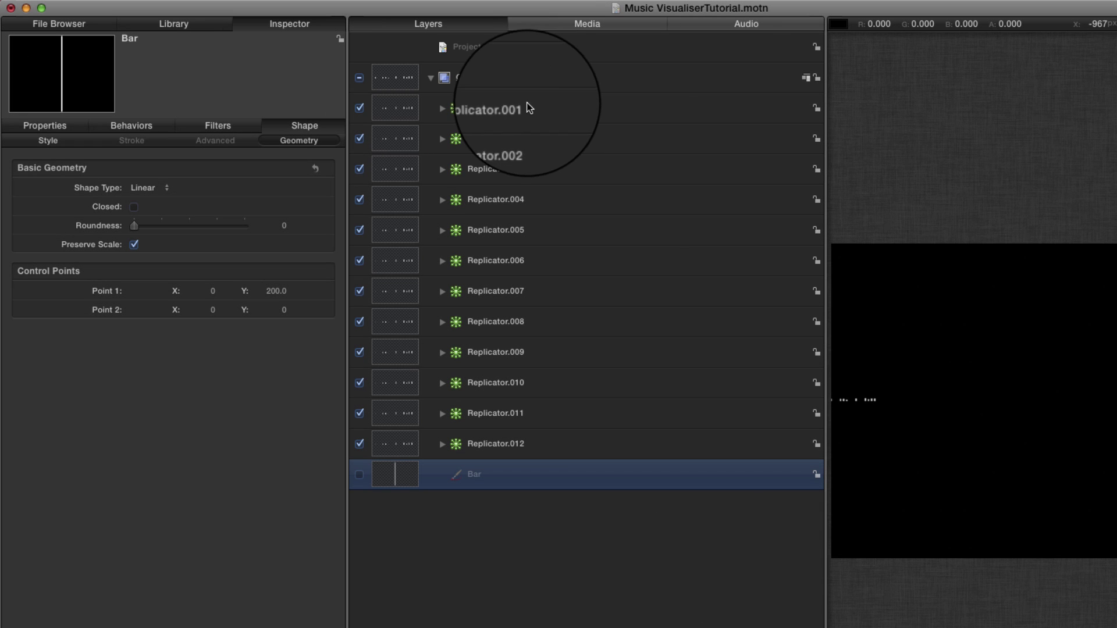
Set Replicator.012's Position X to 880 in its Properties.
left_click(394, 110)
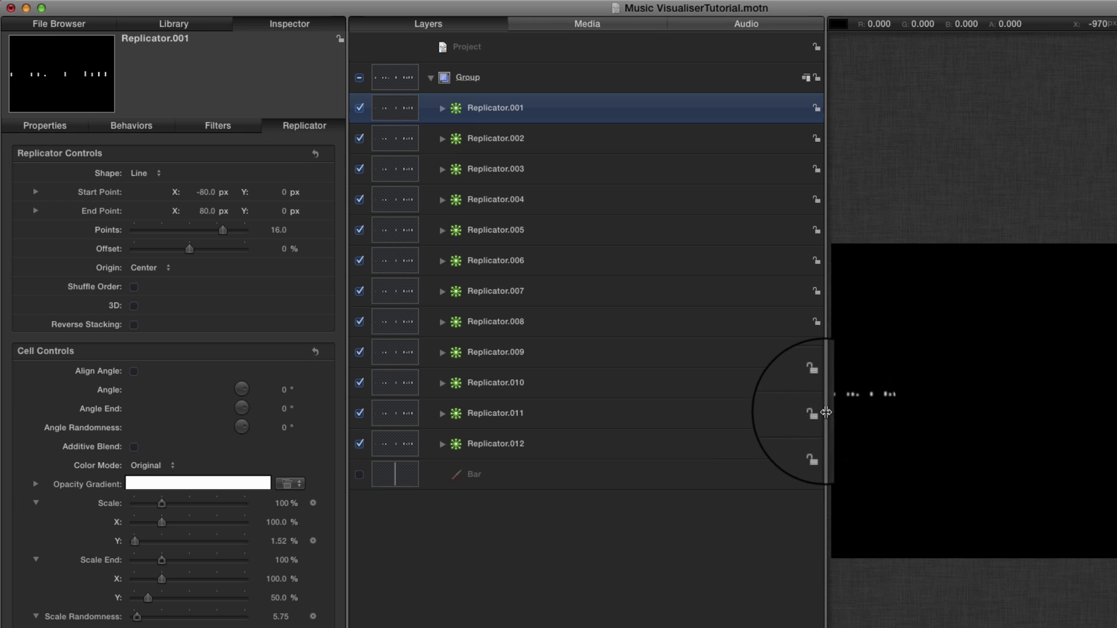
left_click_drag(826, 381, 545, 395)
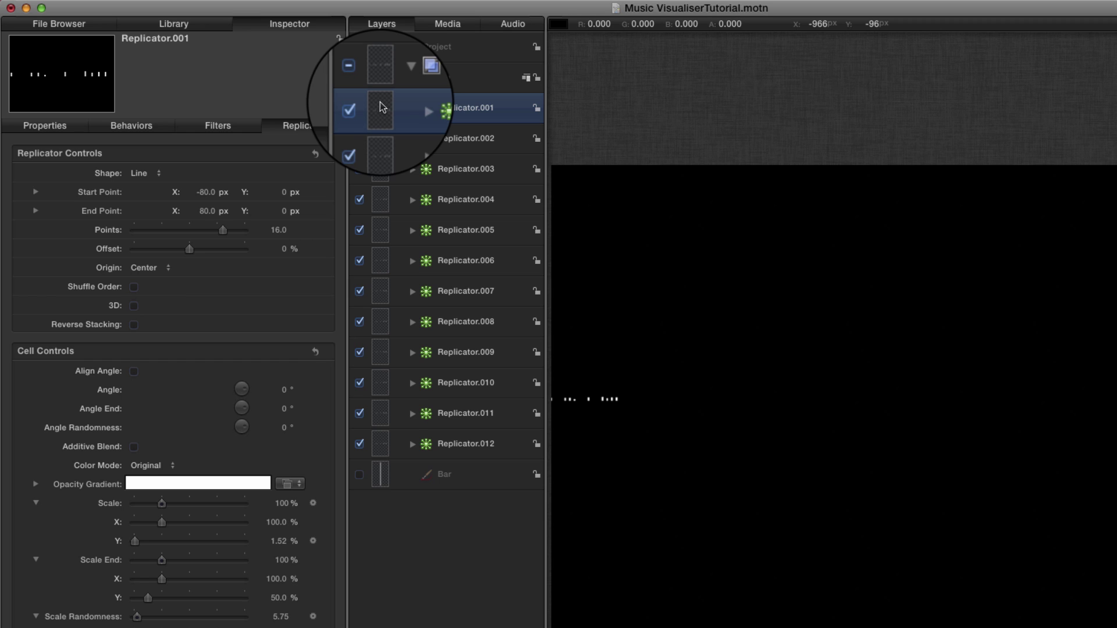
left_click(381, 445)
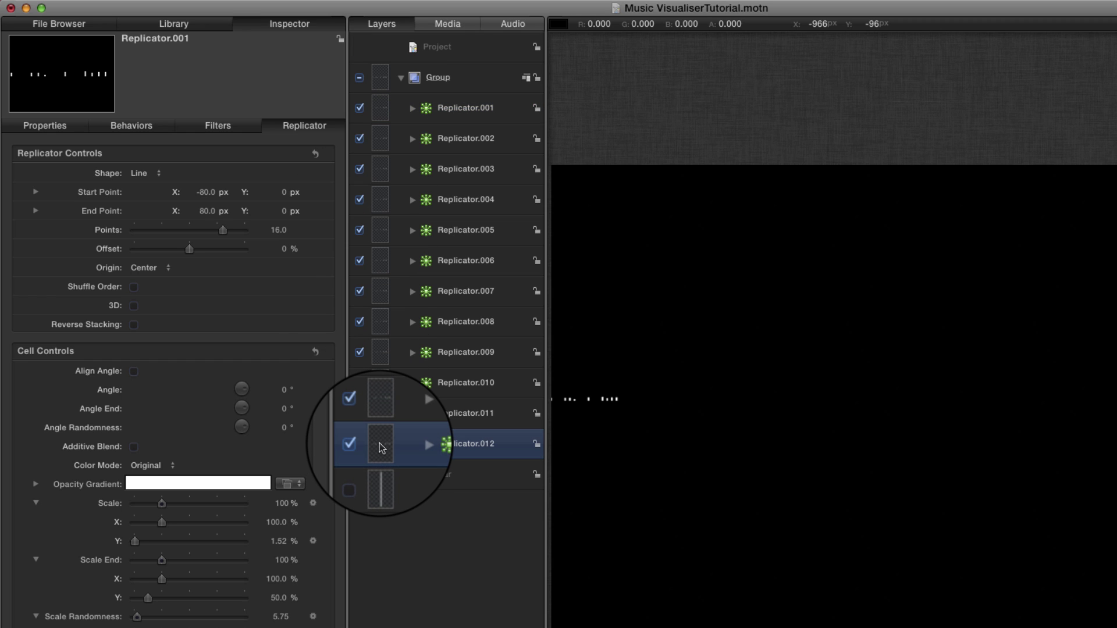
left_click(49, 125)
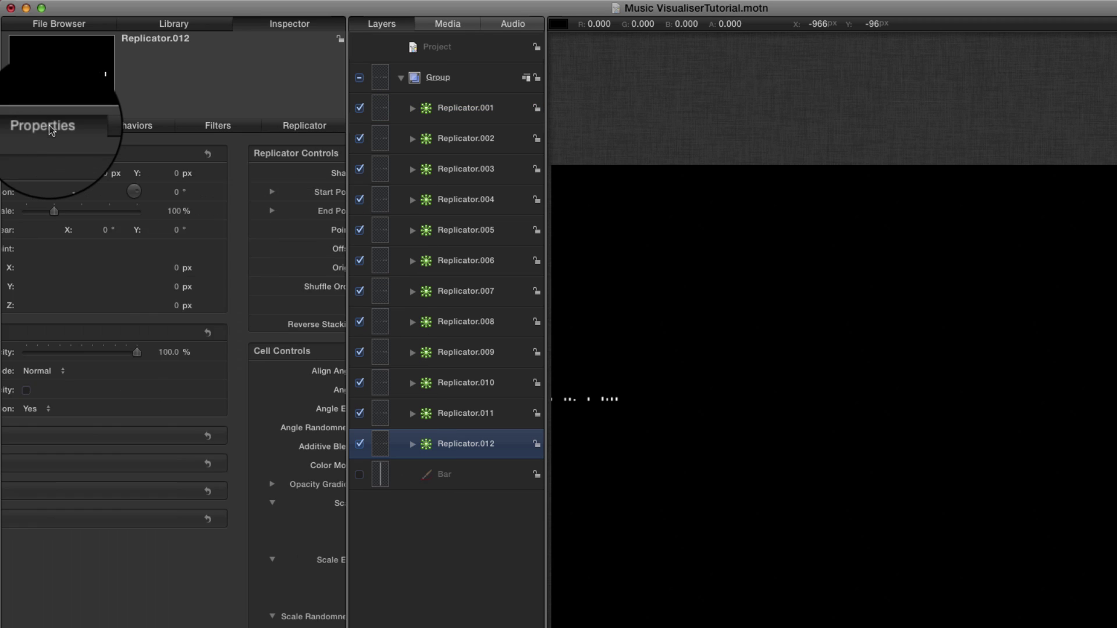
left_click(200, 173)
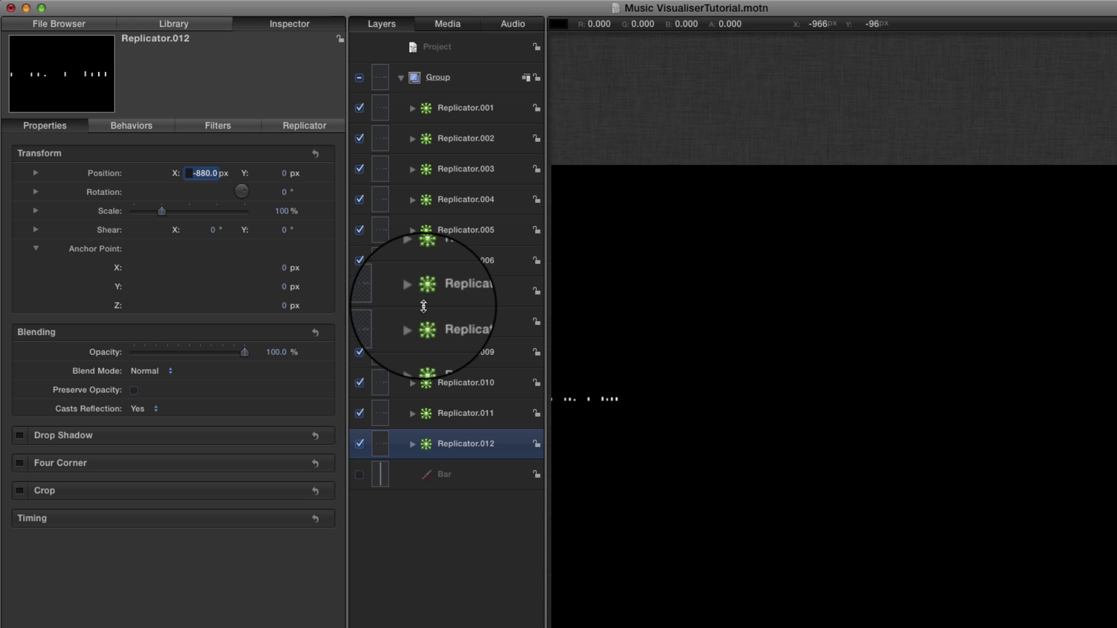
type("8")
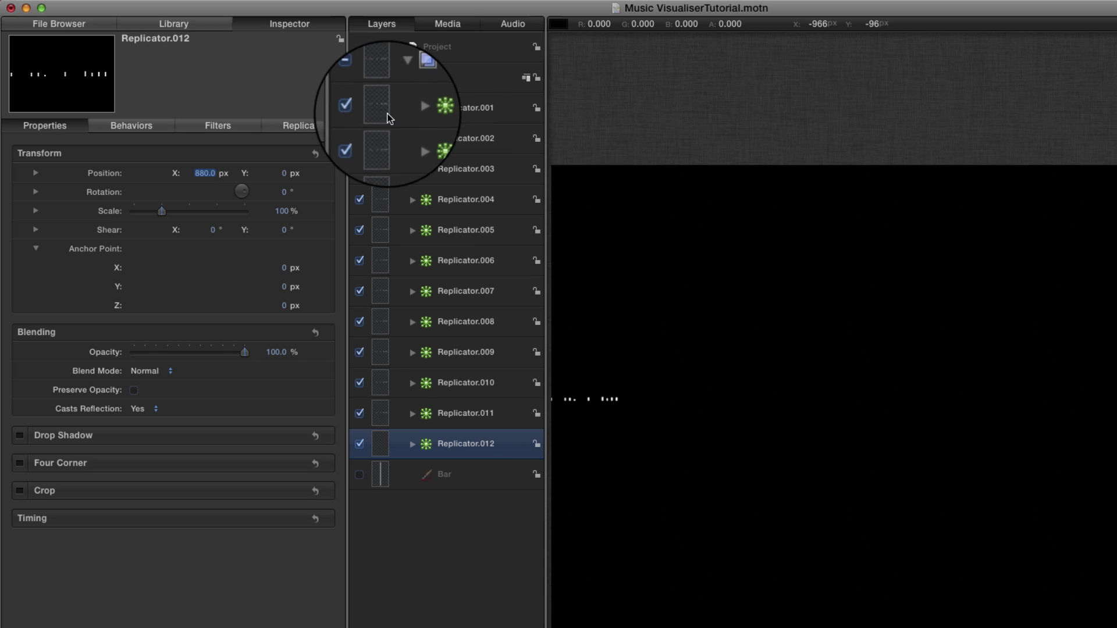
Select all twelve replicators and play to preview the animated bar row.
left_click(384, 112)
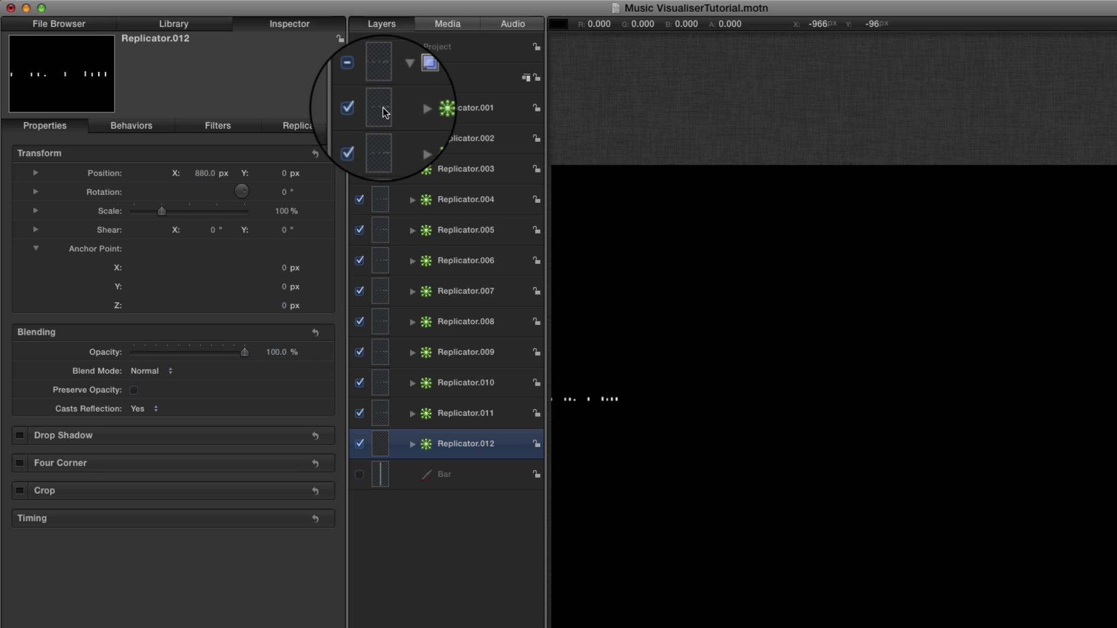
left_click(377, 447, "shift")
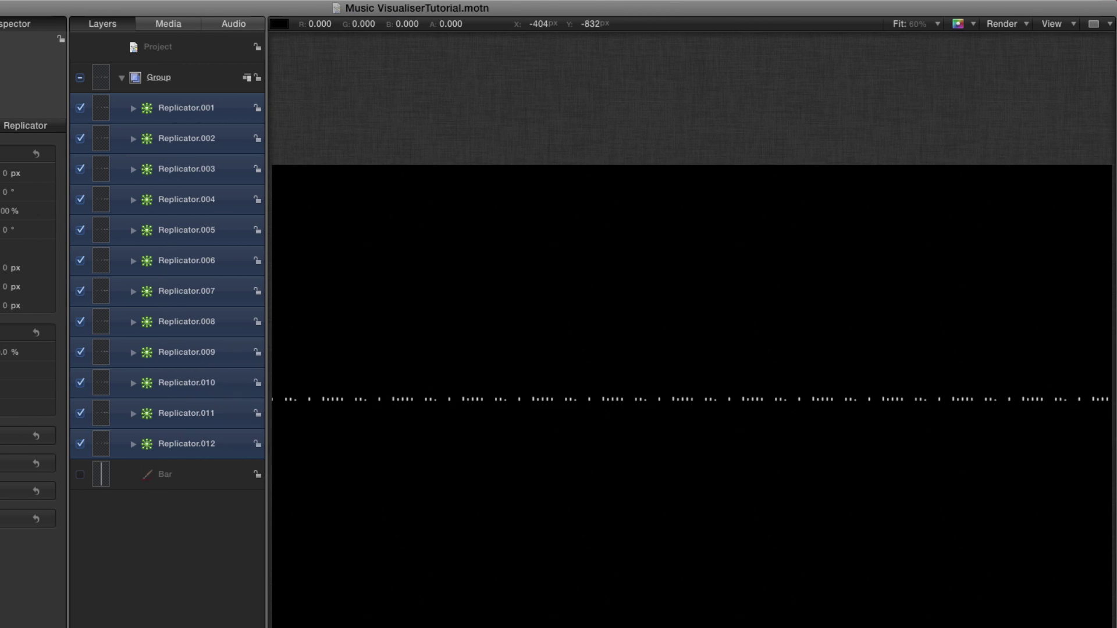
key("space")
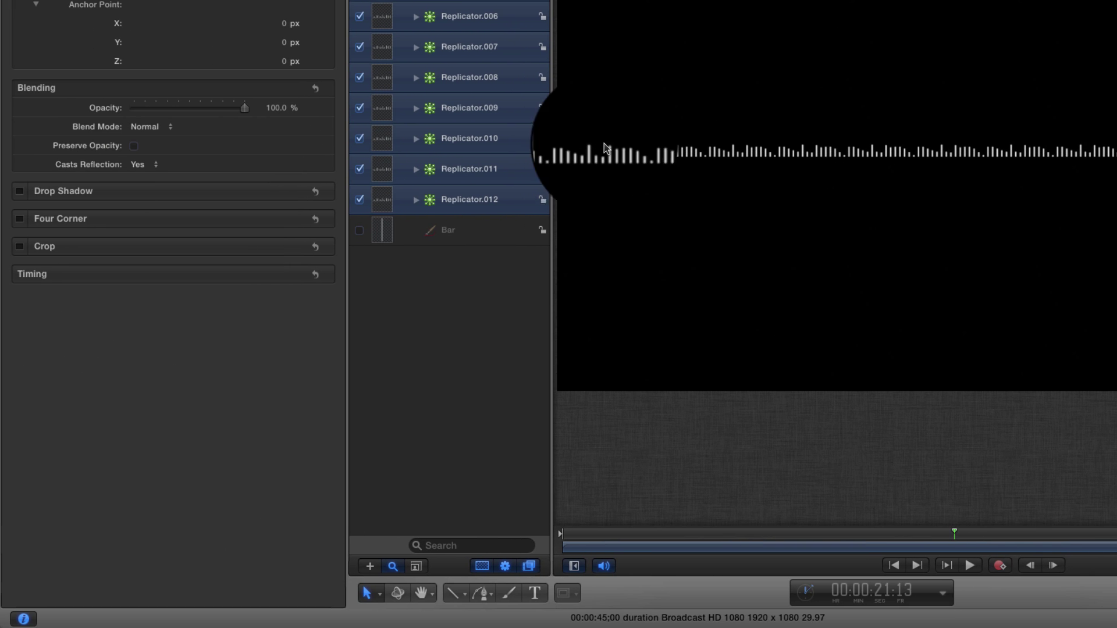
Filter the layer list by 'audio' and select the Bar copies' Audio behaviours.
left_click_drag(545, 148, 551, 148)
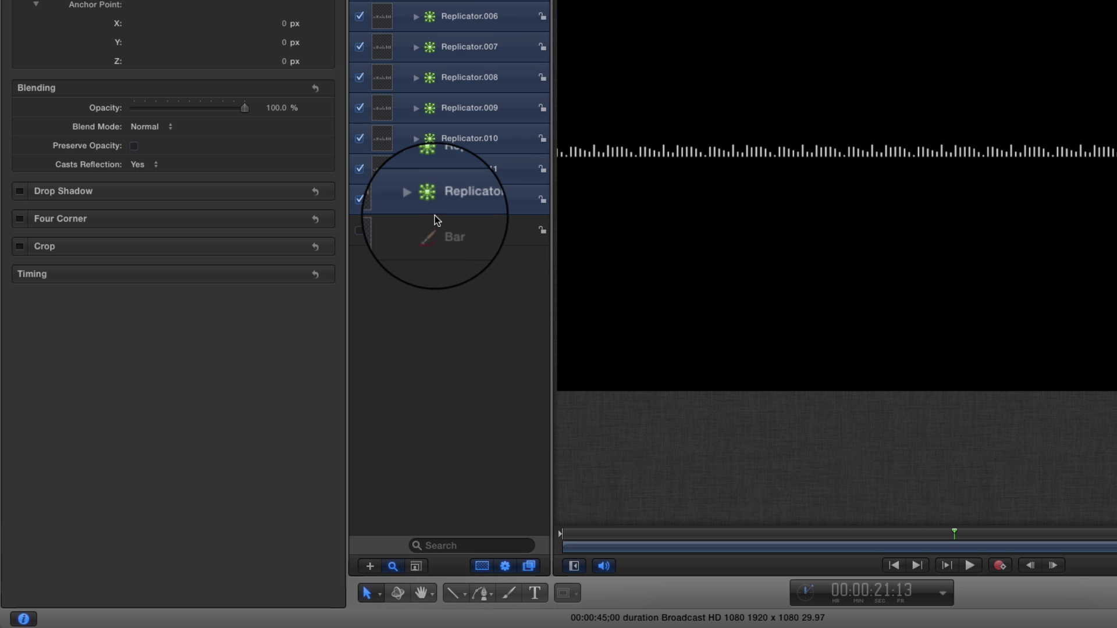
left_click(445, 545)
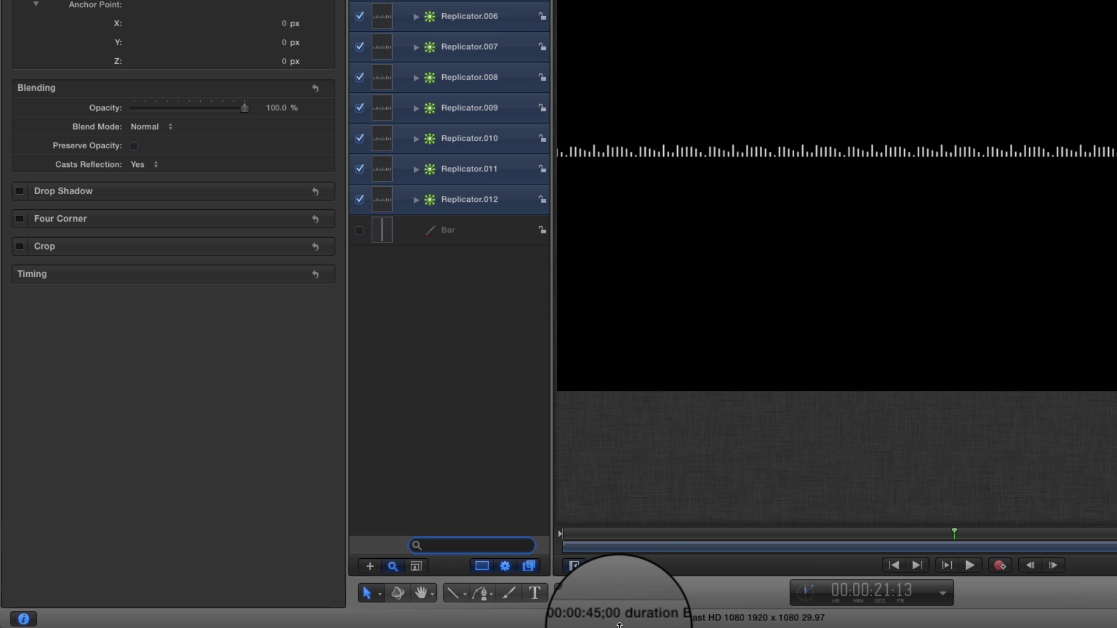
type("audio")
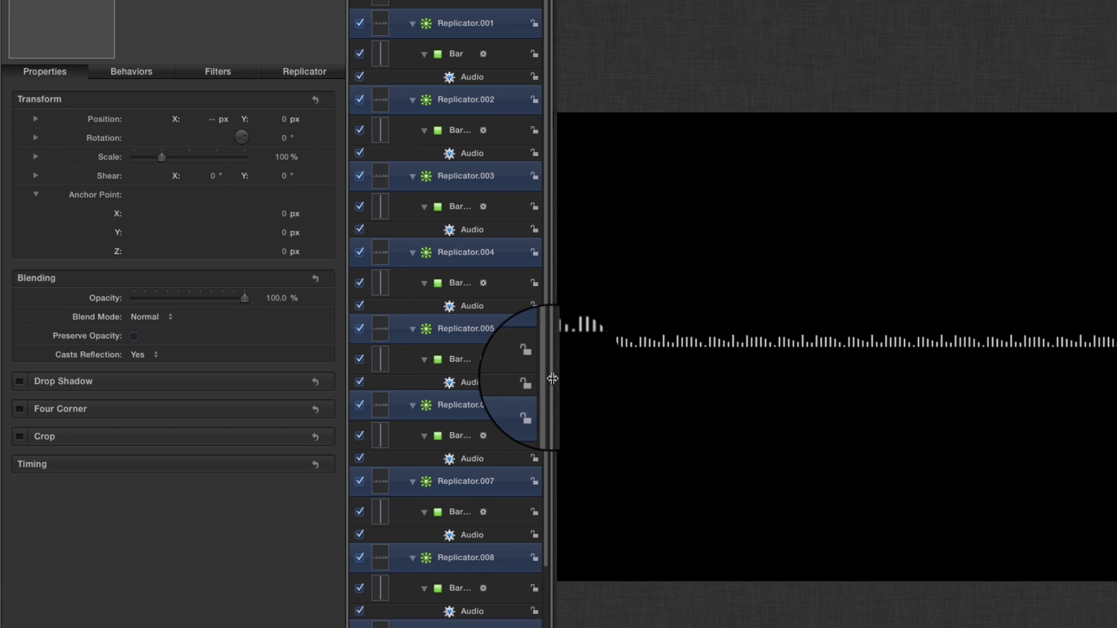
left_click_drag(551, 169, 599, 182)
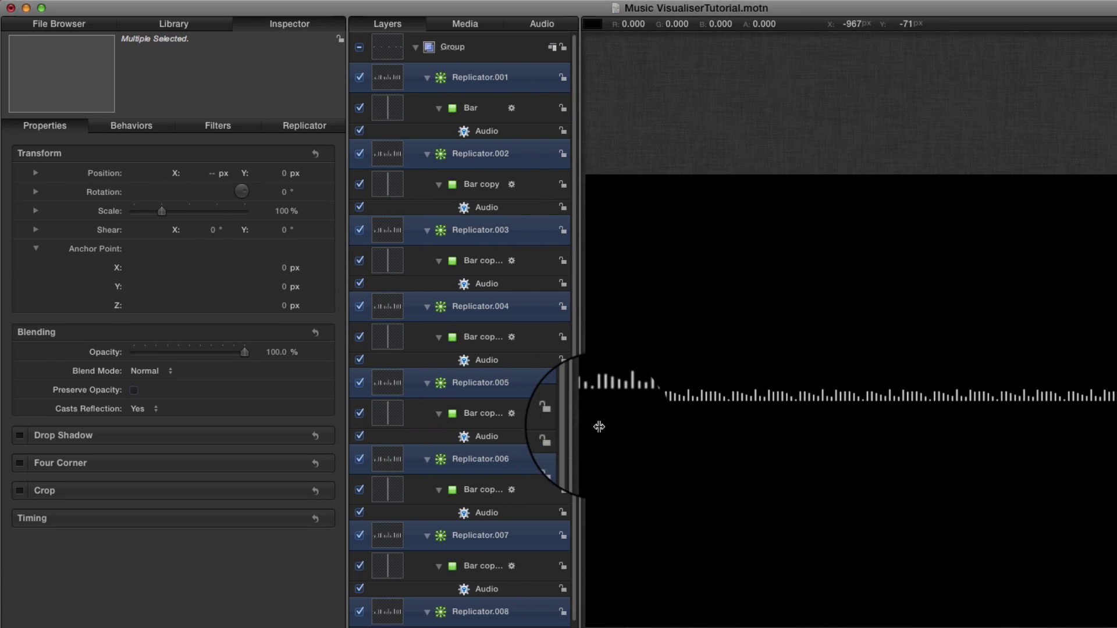
left_click_drag(599, 427, 612, 424)
left_click(522, 131)
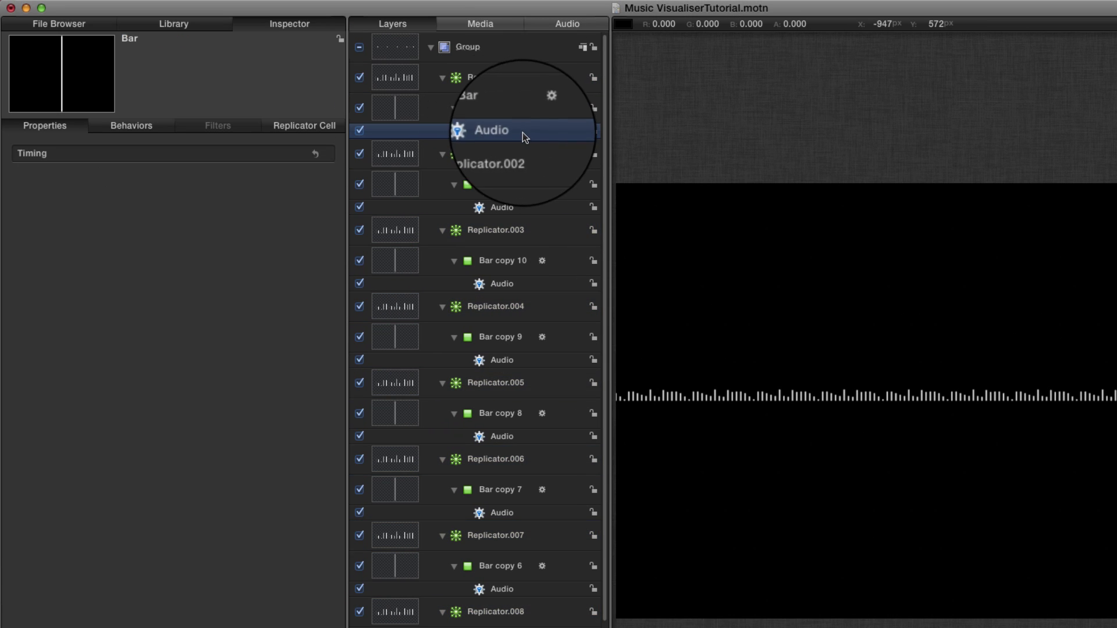
left_click(503, 207)
left_click(132, 125)
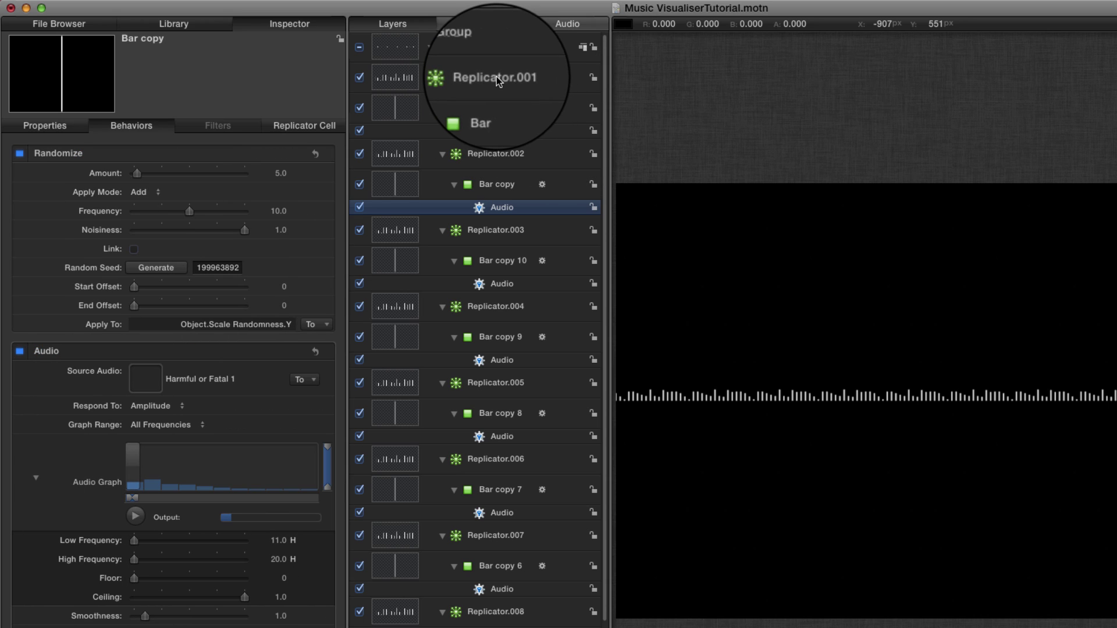
Set the first Bar copy's Audio band to 20–40 Hz and Bar copy 10's to 40–80 Hz.
left_click(280, 541)
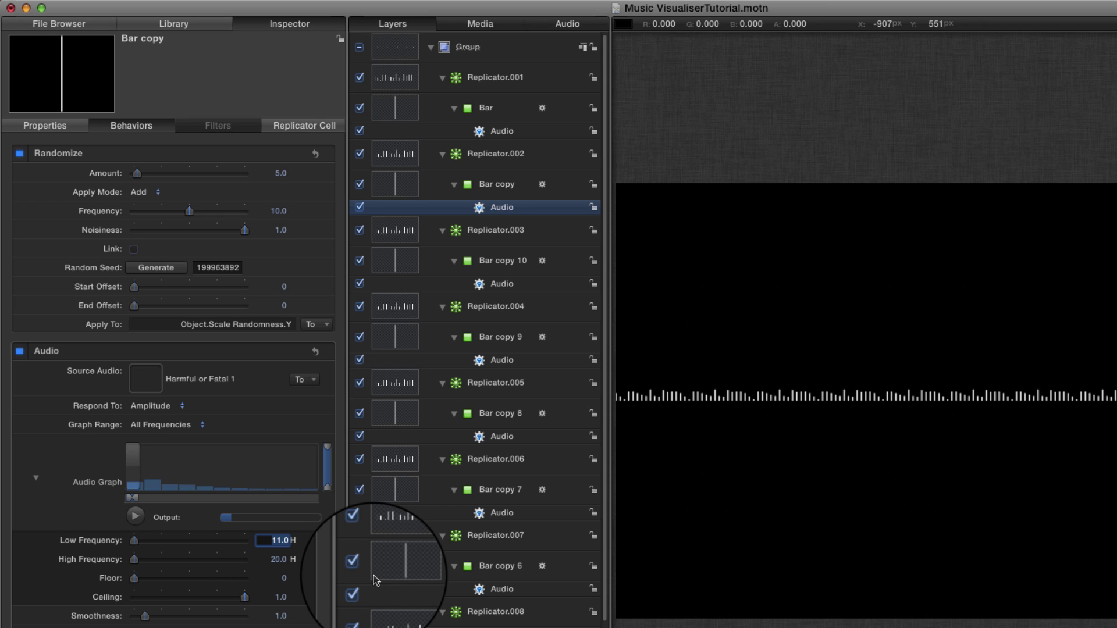
type("2")
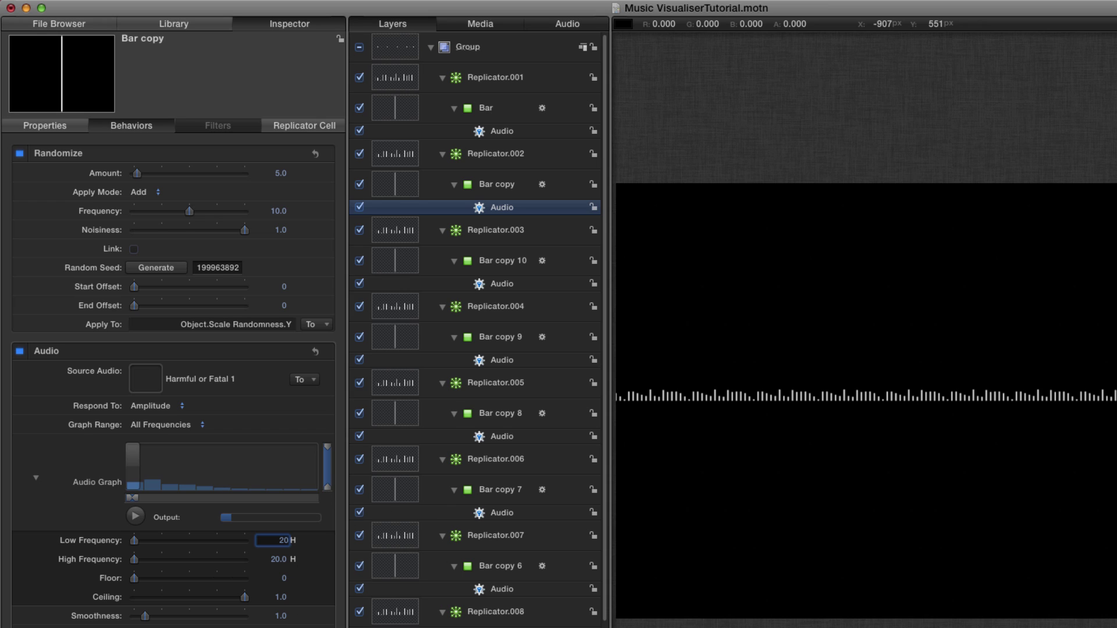
type("0")
key("Tab")
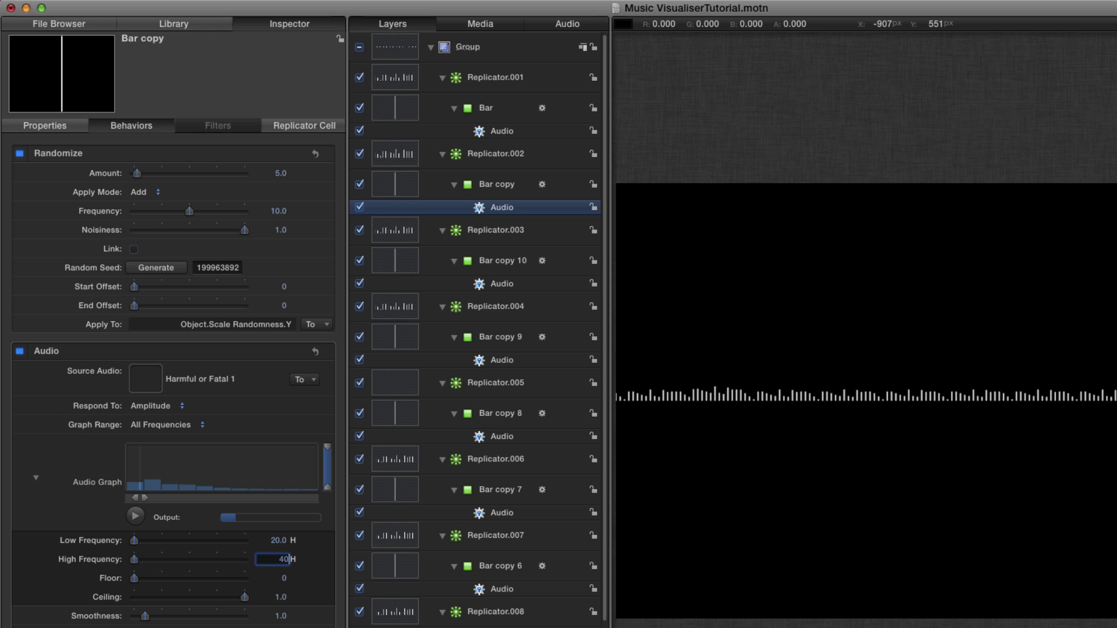
type("40")
key("Return")
left_click(495, 283)
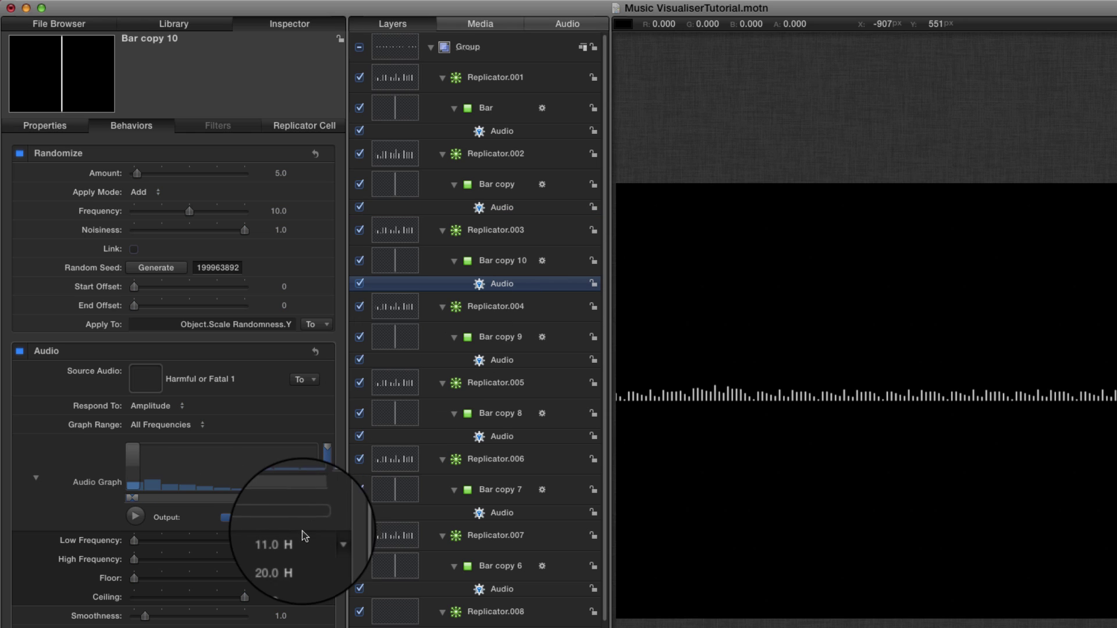
double_click(276, 540)
type("4")
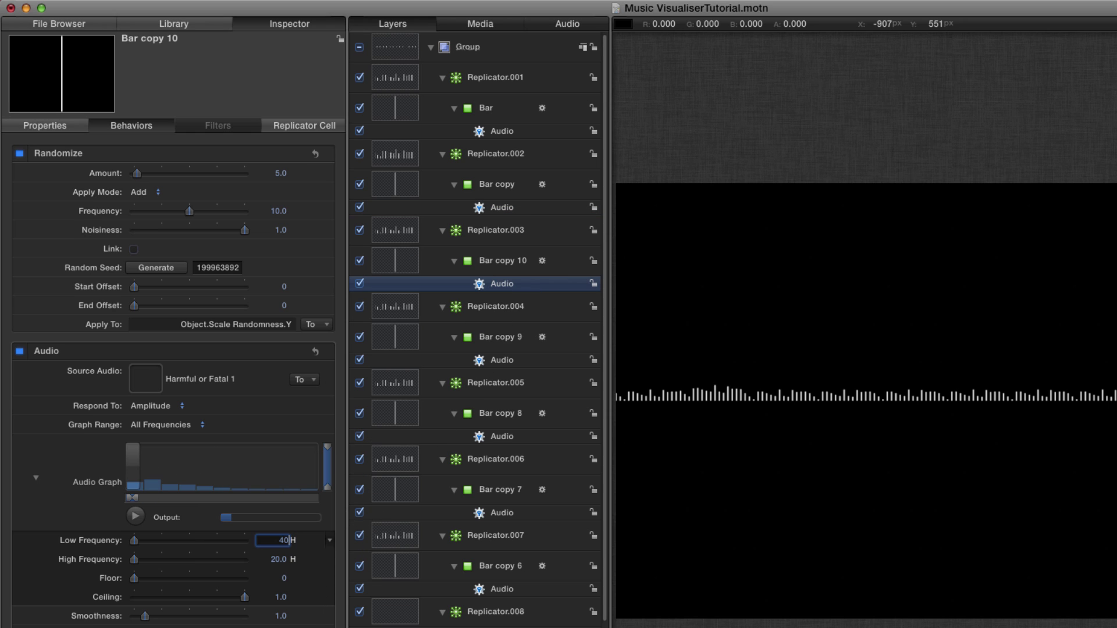
type("0")
key("Tab")
key("Return")
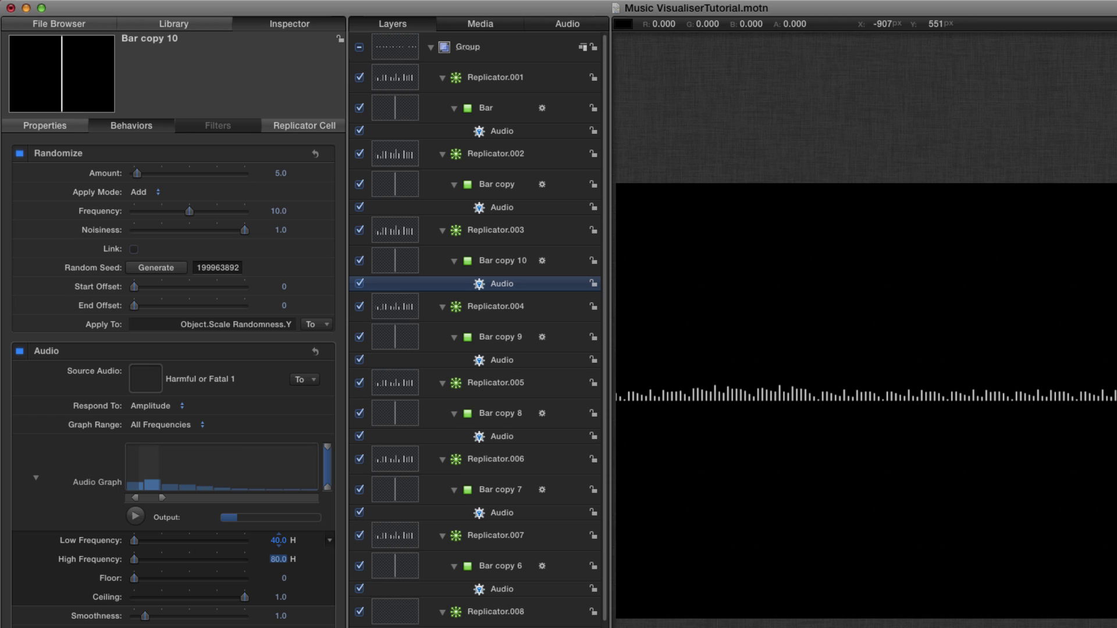
Set Bar copy 9's Audio band to 80–160 Hz and Bar copy 8's to 160–320 Hz.
left_click(480, 361)
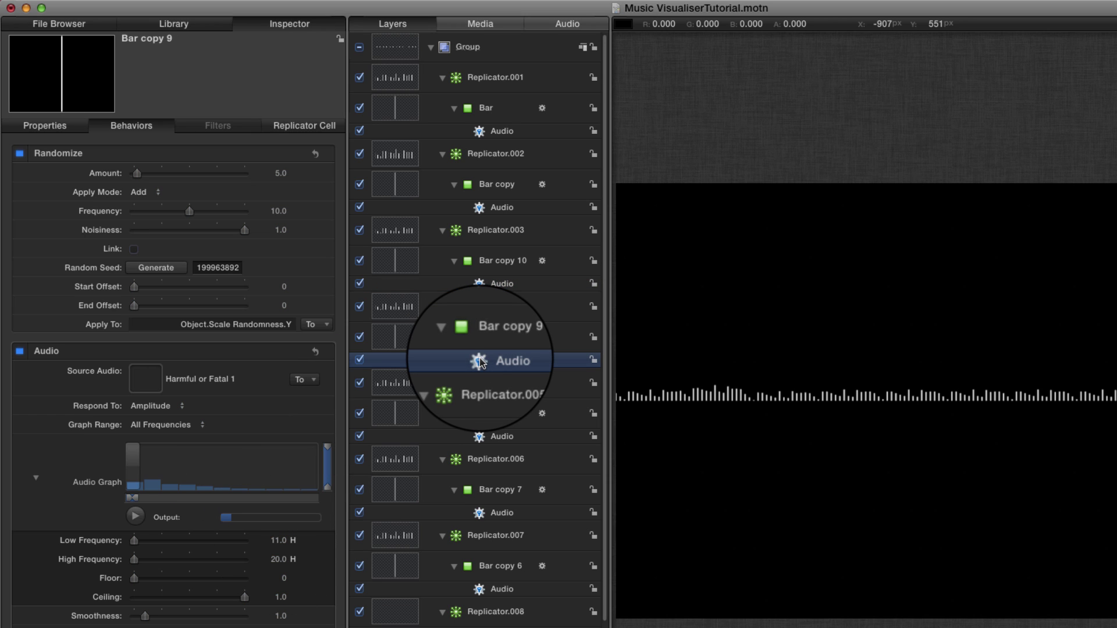
left_click(282, 541)
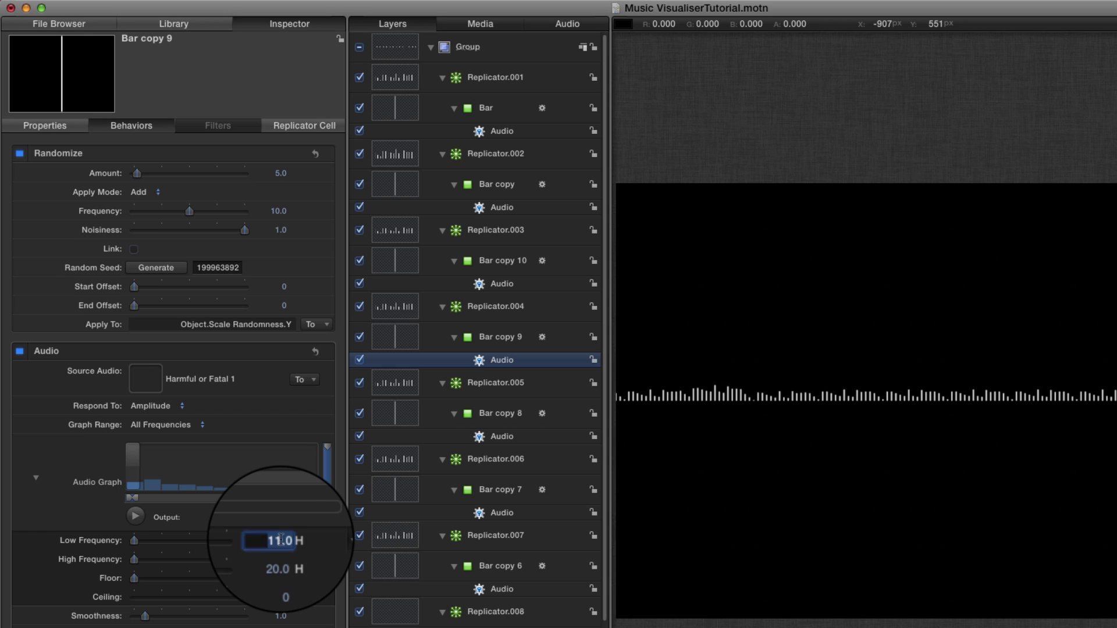
type("80")
key("Tab")
type("16")
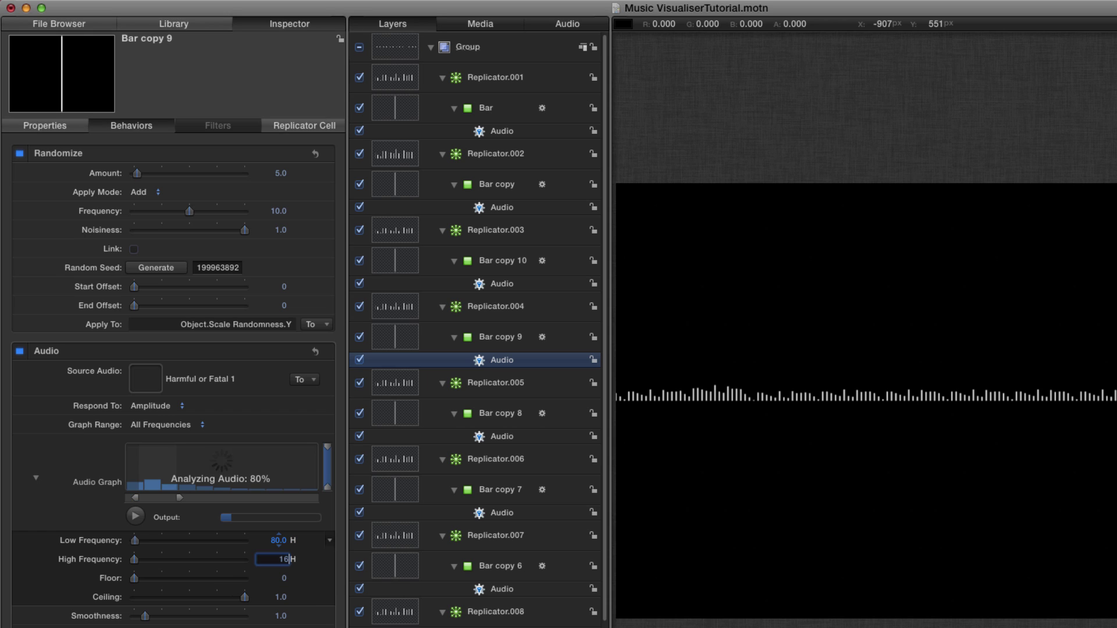
type("0")
key("Return")
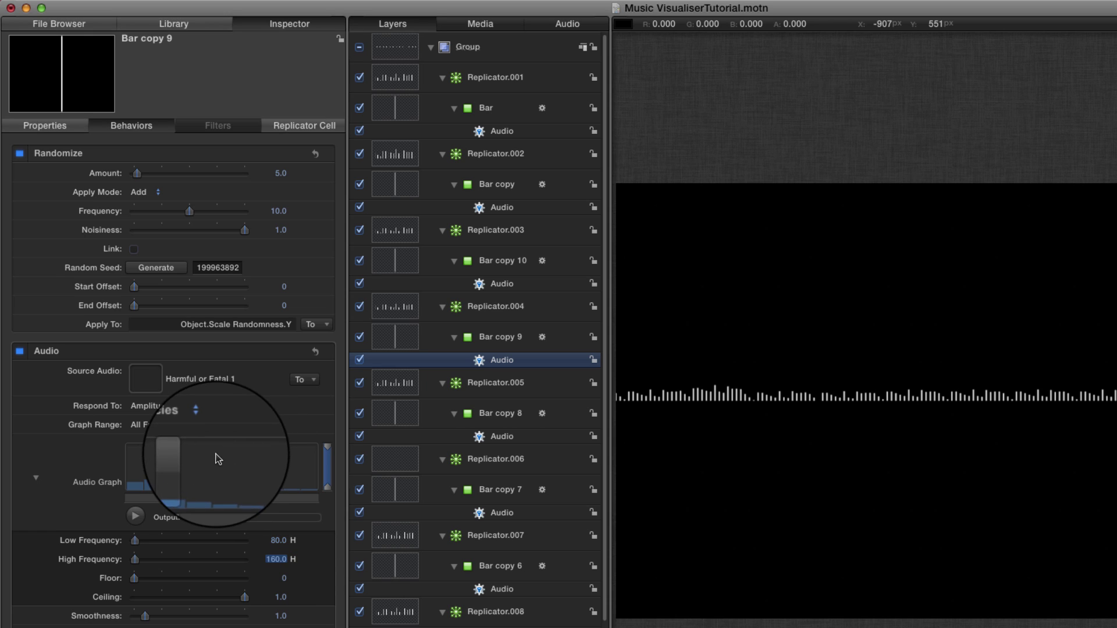
left_click(494, 436)
left_click(274, 540)
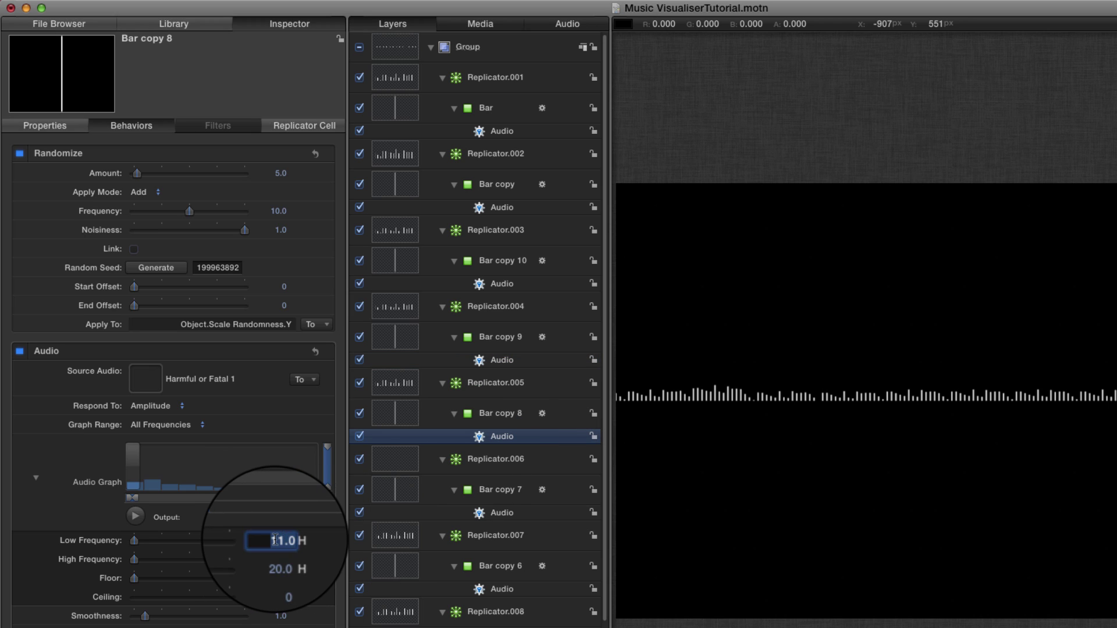
type("1600")
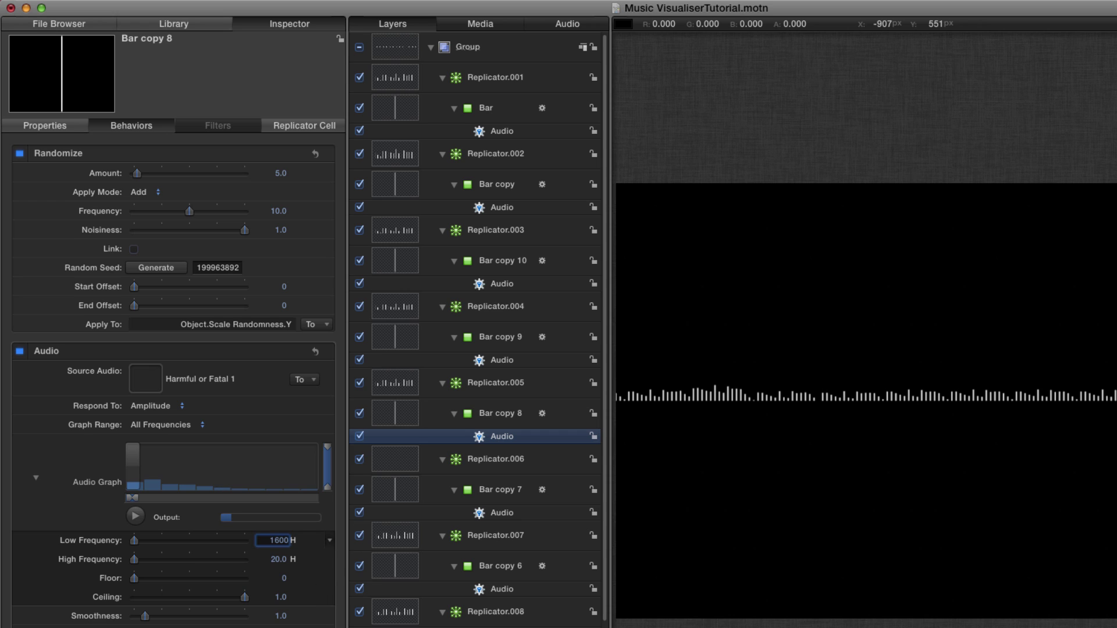
type("3")
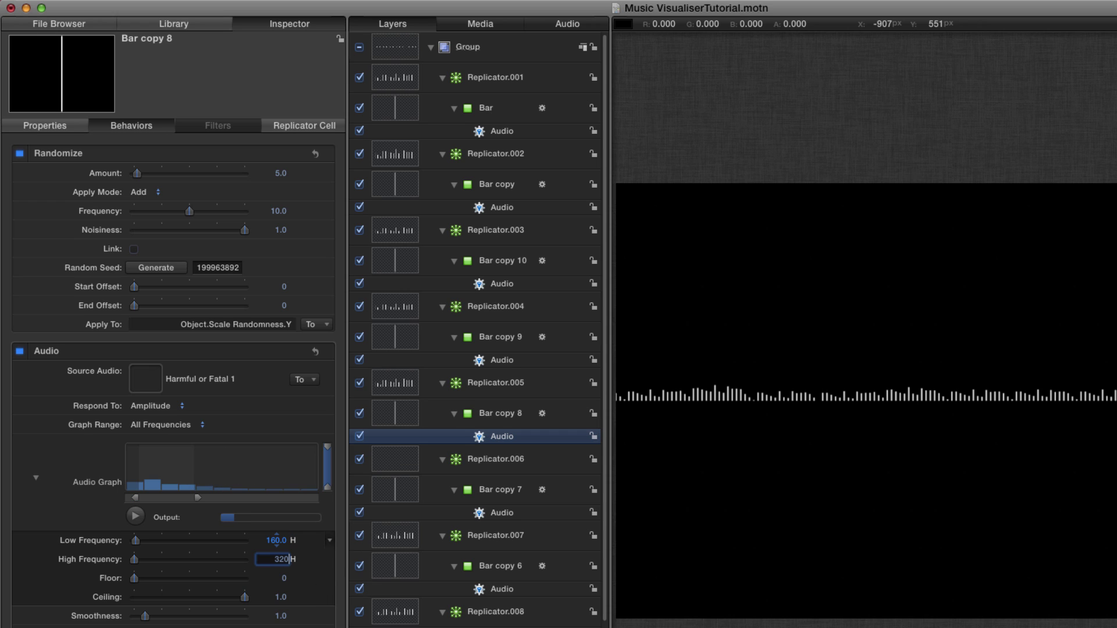
type("20")
key("Return")
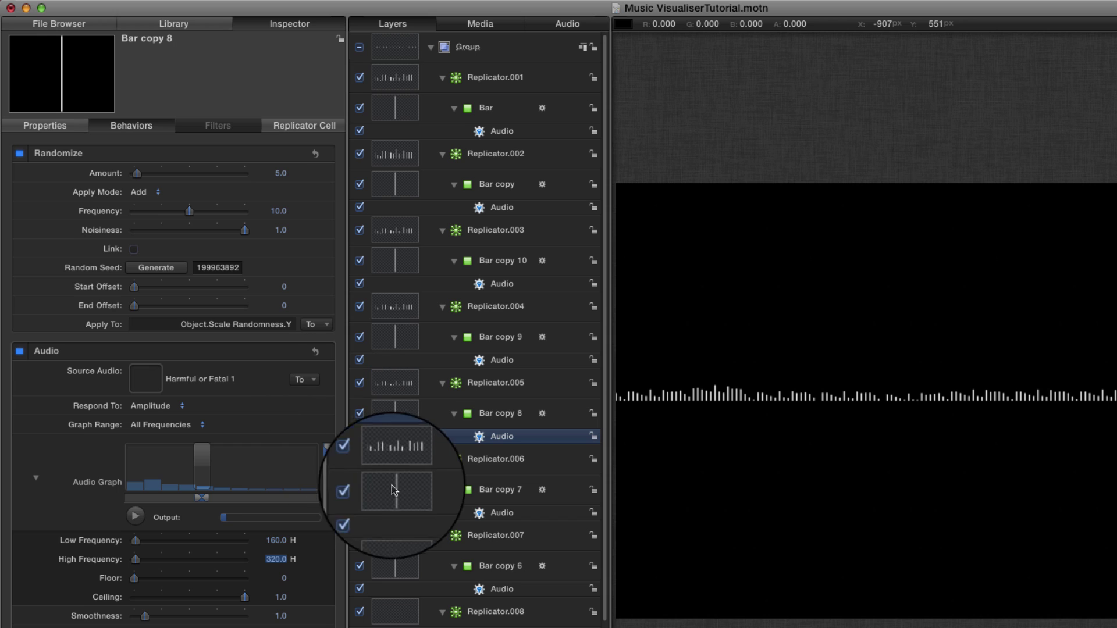
Set Bar copy 7's Audio band to 320–640 Hz and Bar copy 6's to 640–1280 Hz.
left_click(481, 513)
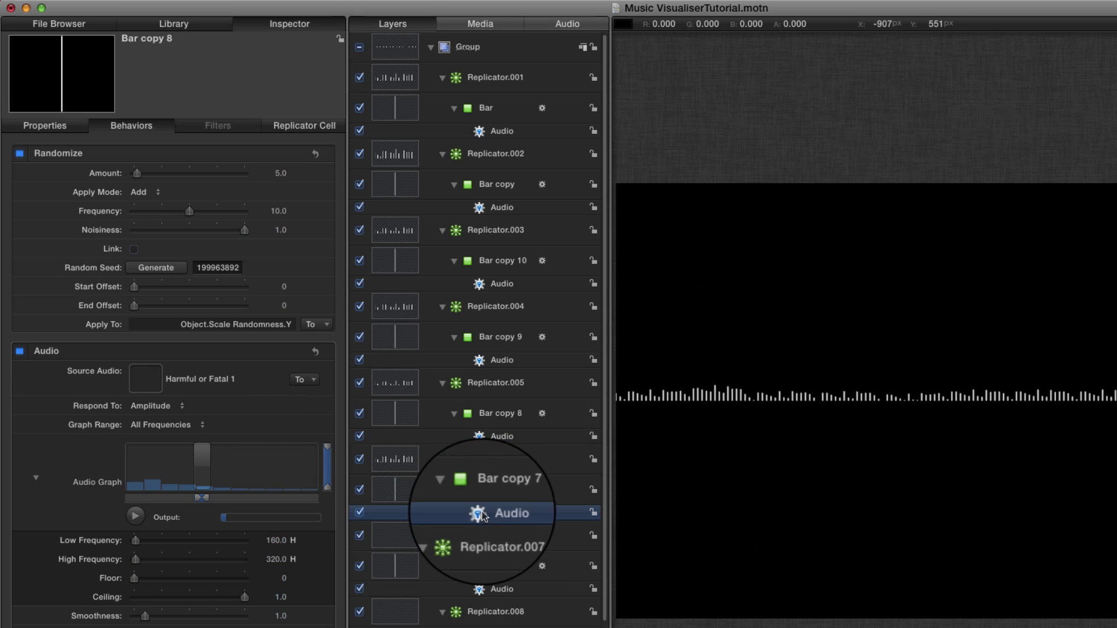
left_click(278, 540)
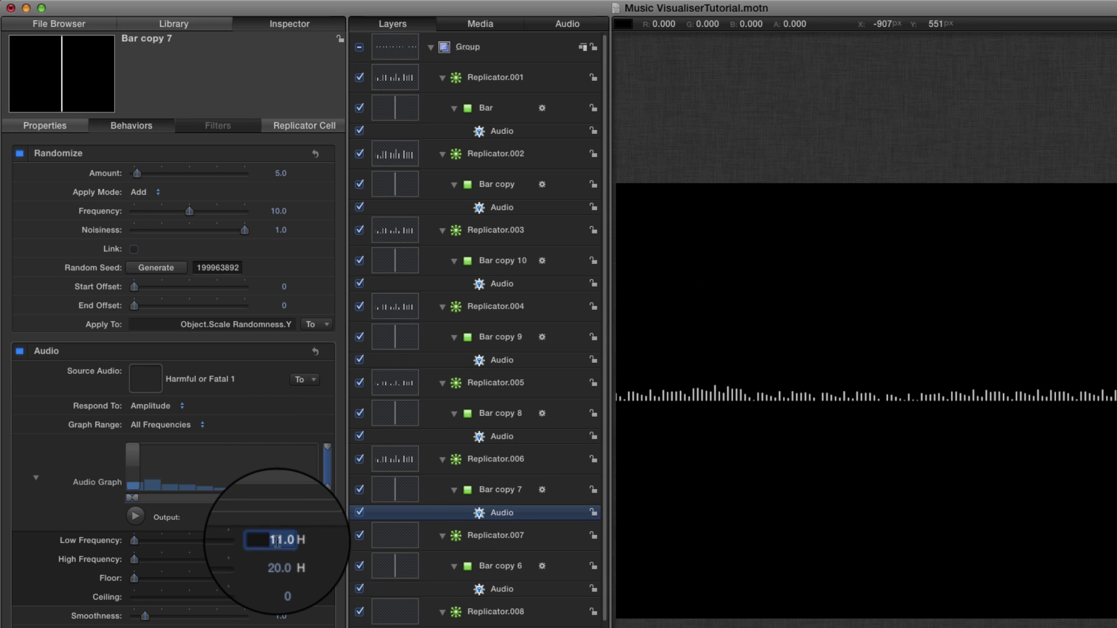
type("320")
key("Tab")
type("640")
key("Return")
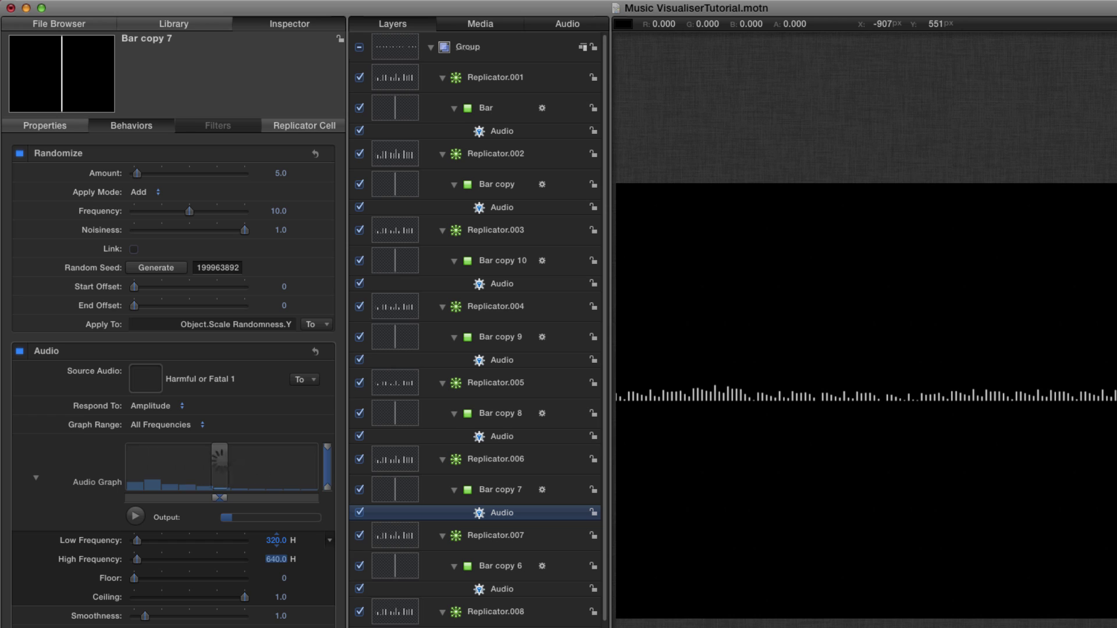
left_click(495, 588)
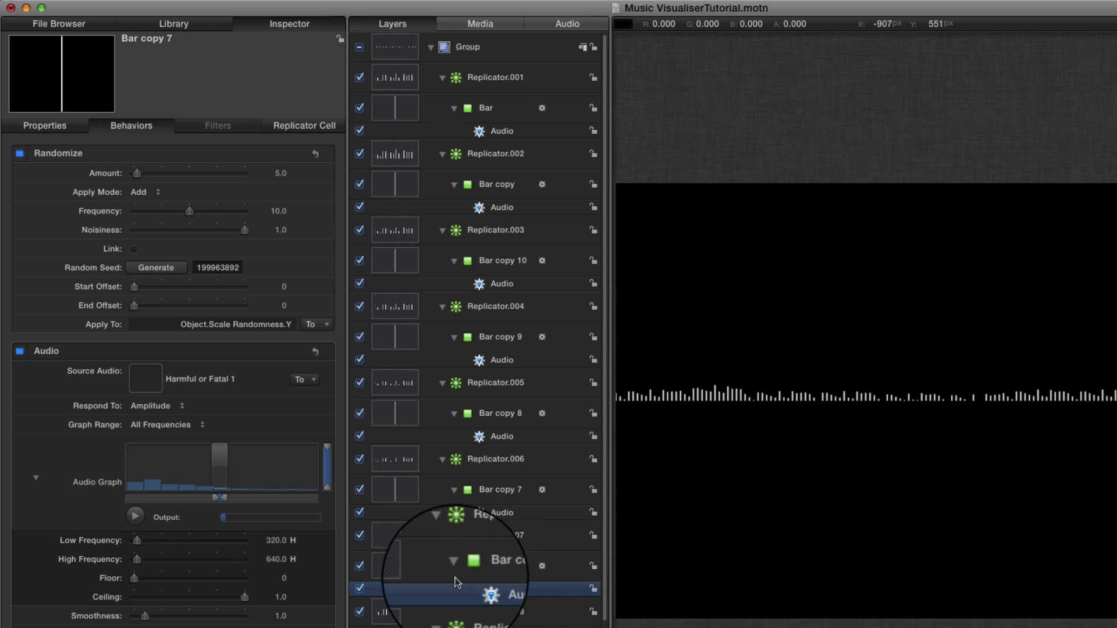
left_click(273, 539)
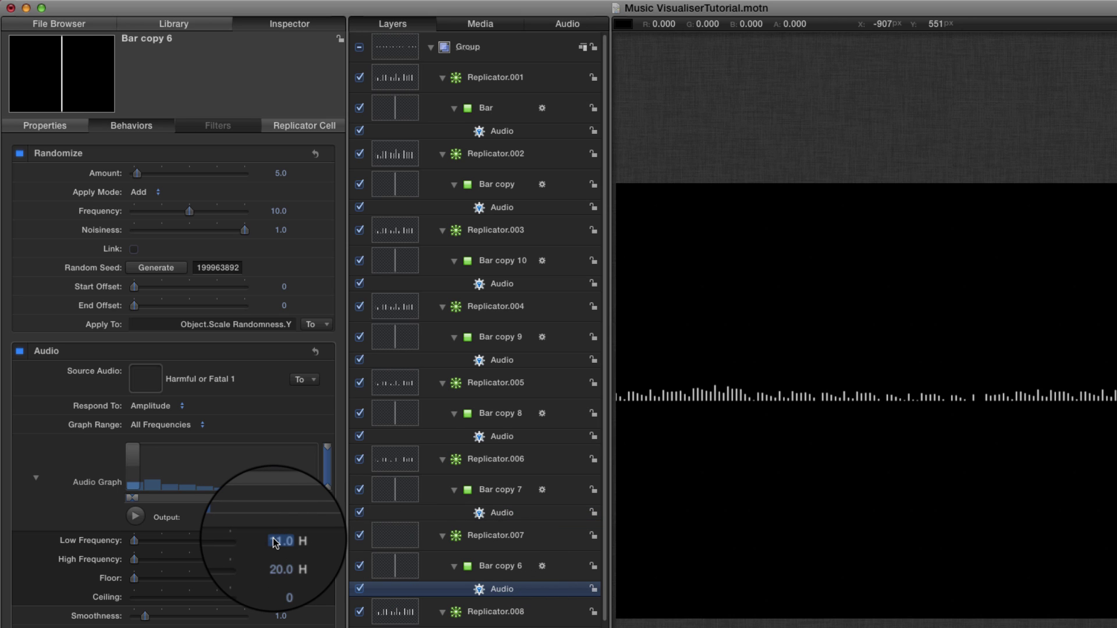
type("640")
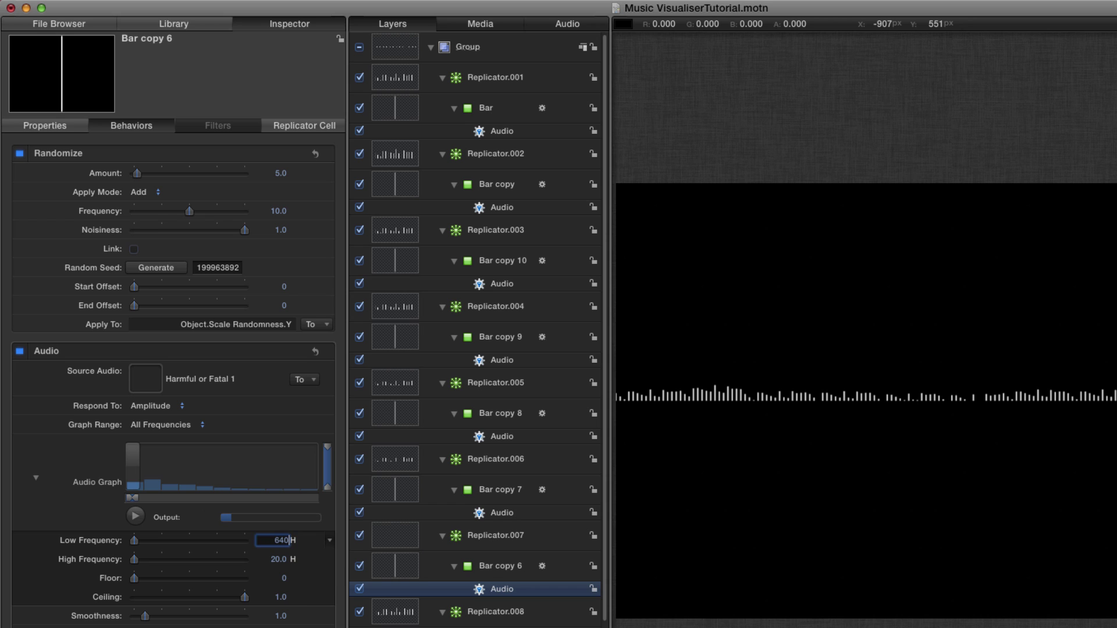
key("Tab")
type("1280")
key("Return")
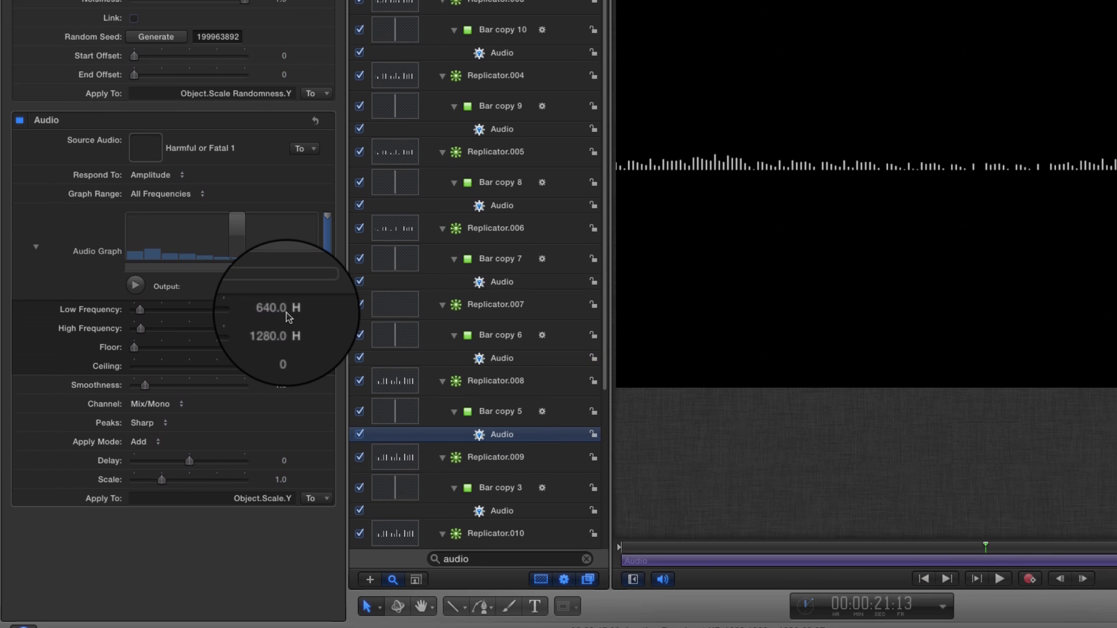
Set Bar copy 5's Audio band to 1280–2560 Hz and Bar copy 3's to 2560–5120 Hz.
left_click(284, 309)
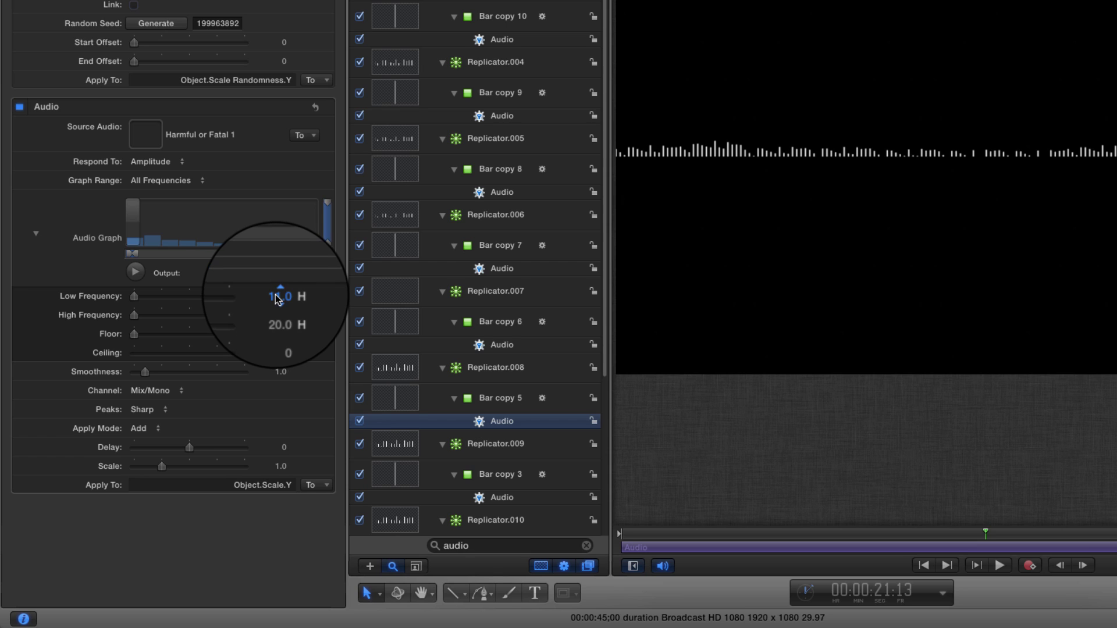
type("128")
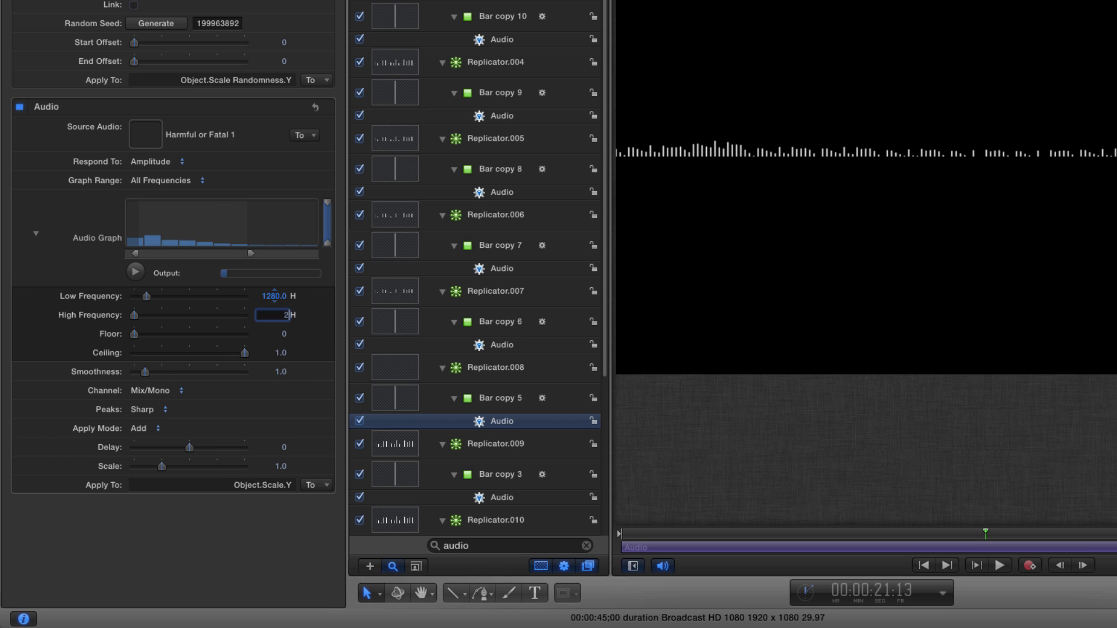
type("2560")
key("Return")
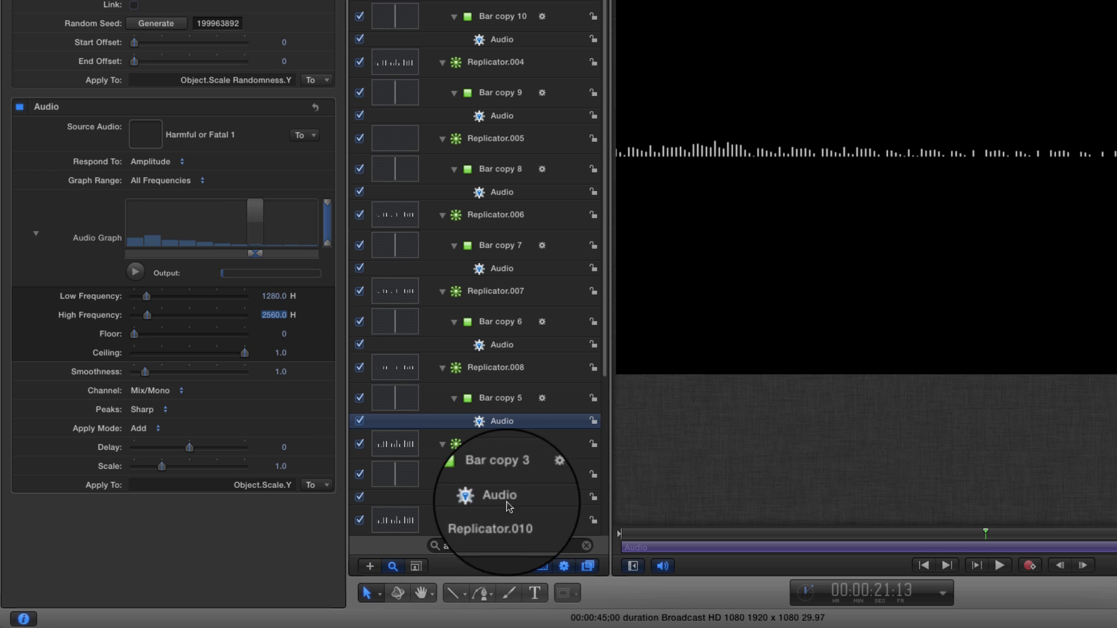
left_click(499, 501)
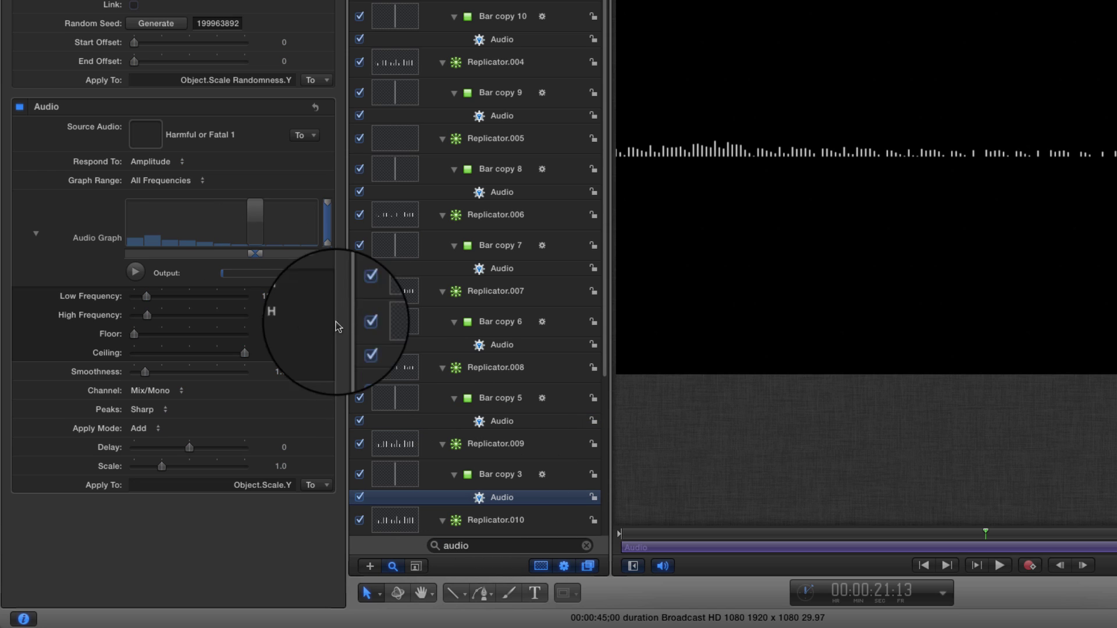
left_click(278, 296)
type("2560")
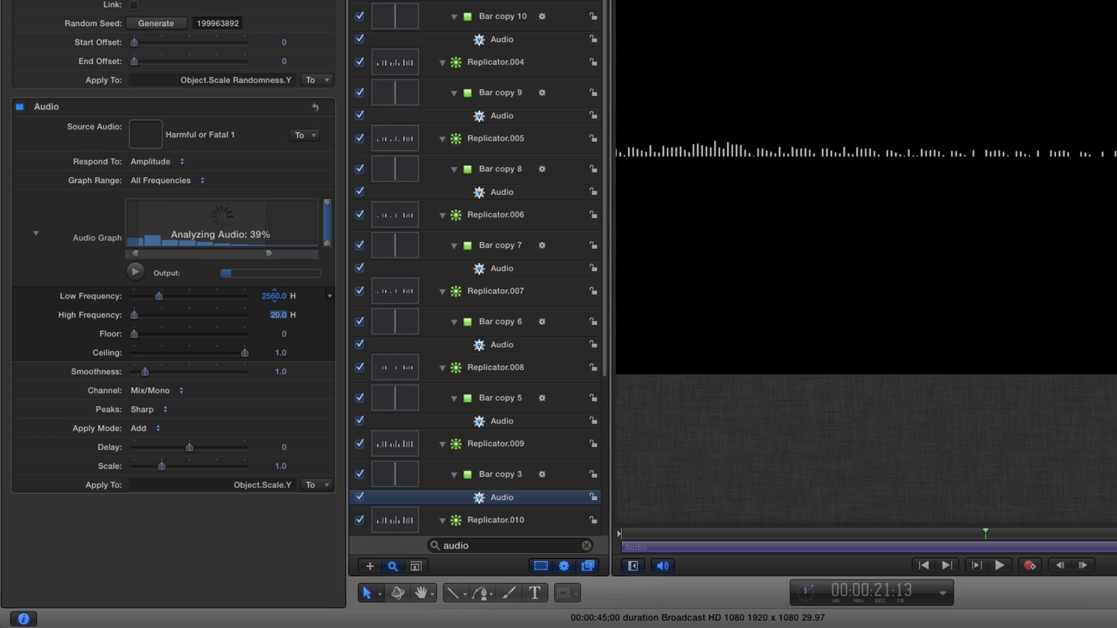
type("5120")
key("Return")
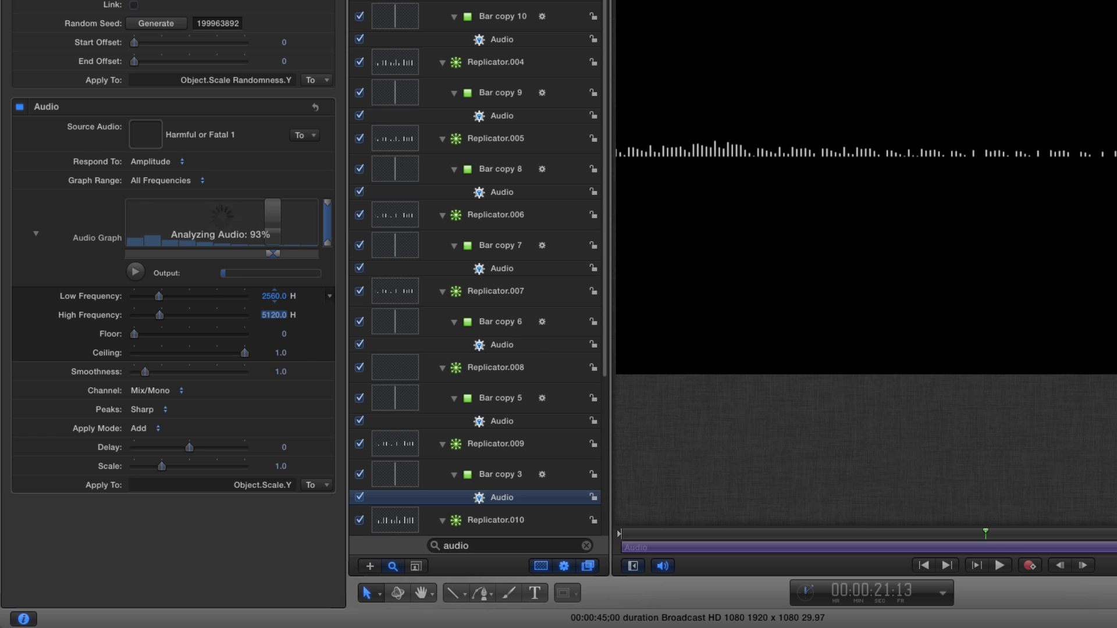
Set Bar copy 2's Audio behaviour to Low 5120 Hz and High 10240 Hz.
scroll(605, 307, "down", 1)
scroll(605, 307, "down", 5)
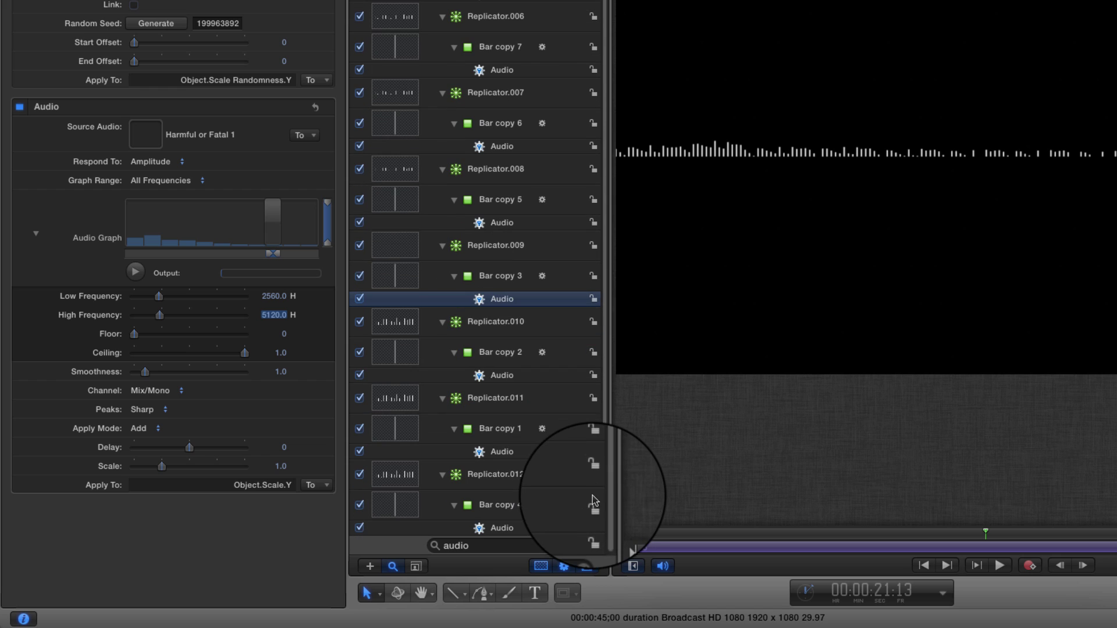
left_click(485, 377)
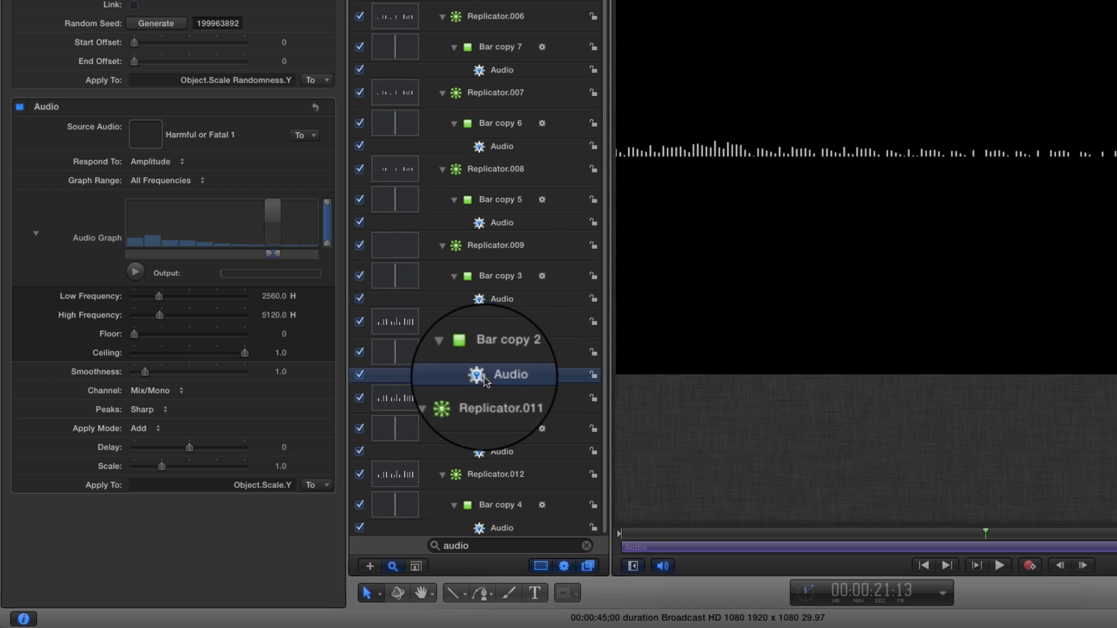
left_click(278, 296)
type("512")
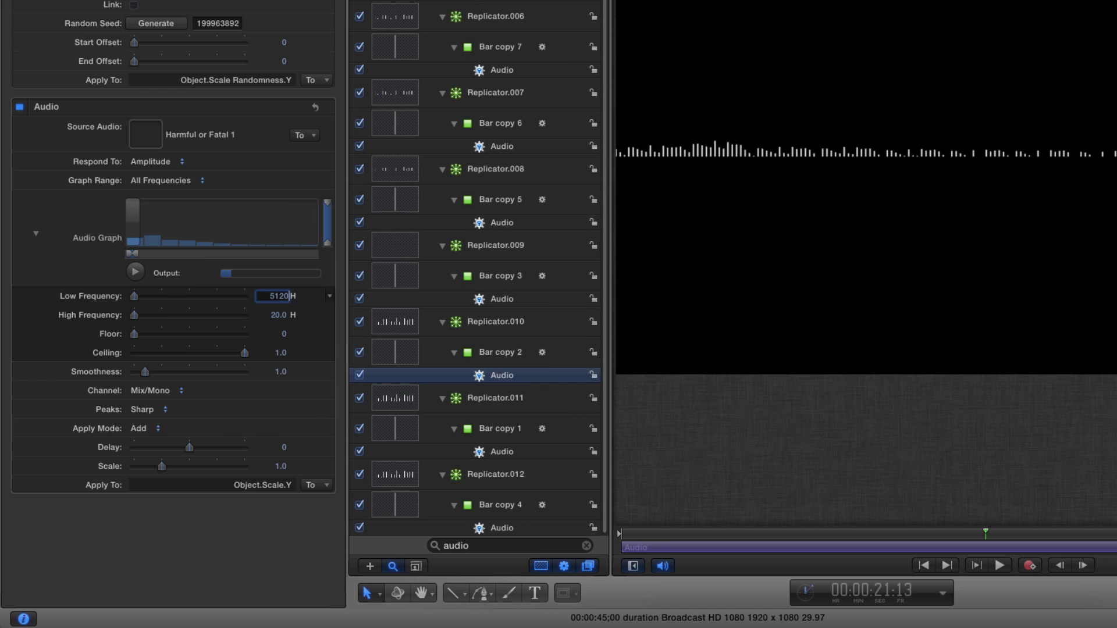
type("0")
key("Tab")
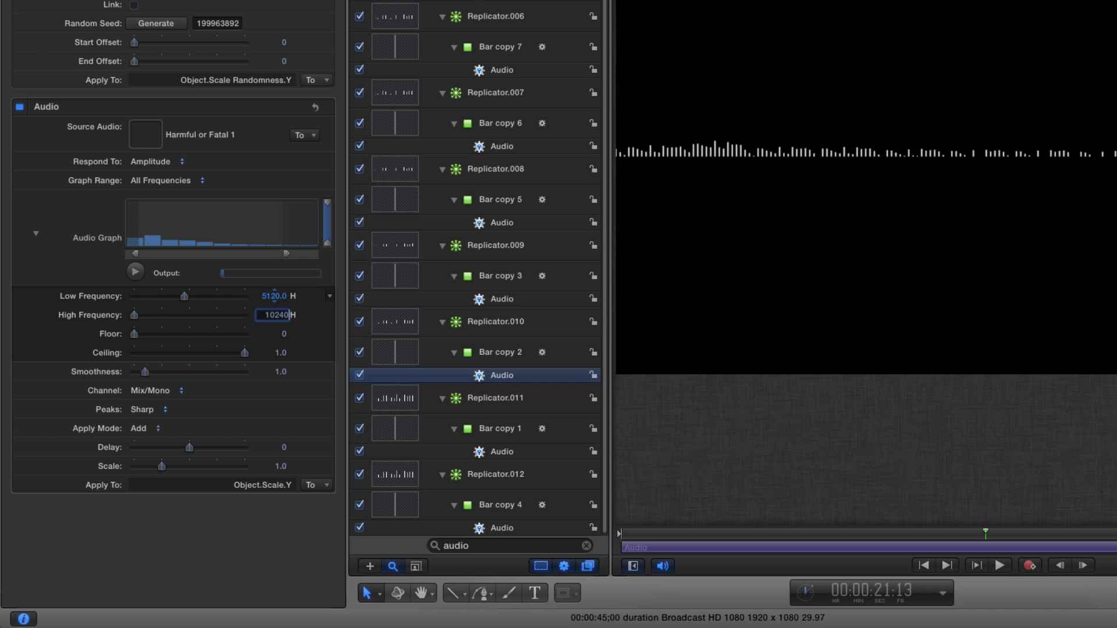
key("Return")
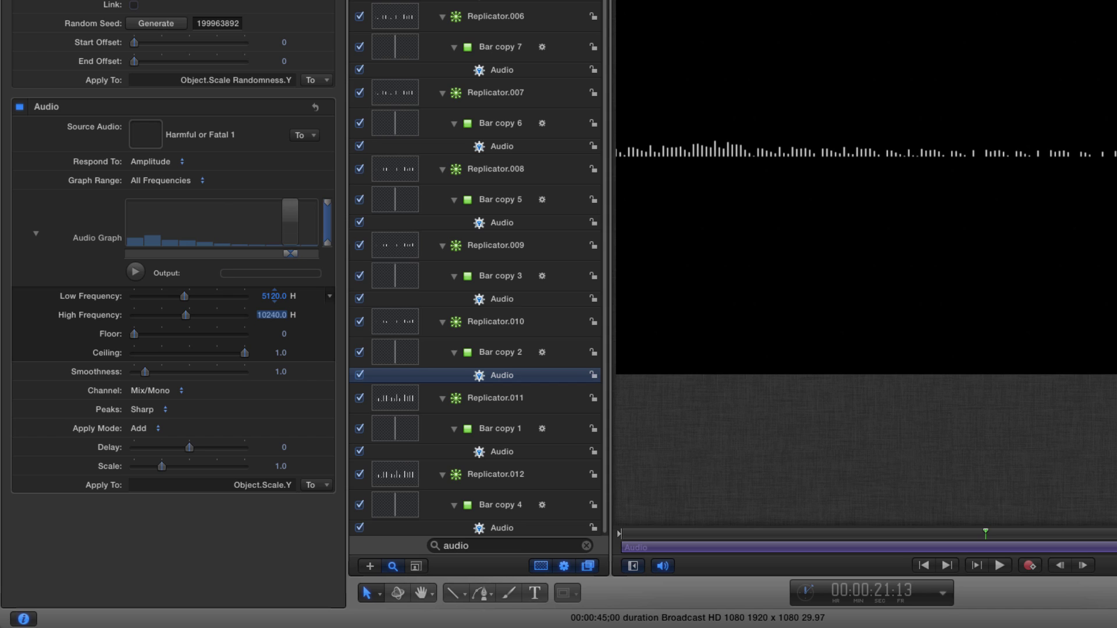
Set Bar copy 1's Audio behaviour to Low 10240 Hz and High 18000 Hz.
left_click(477, 451)
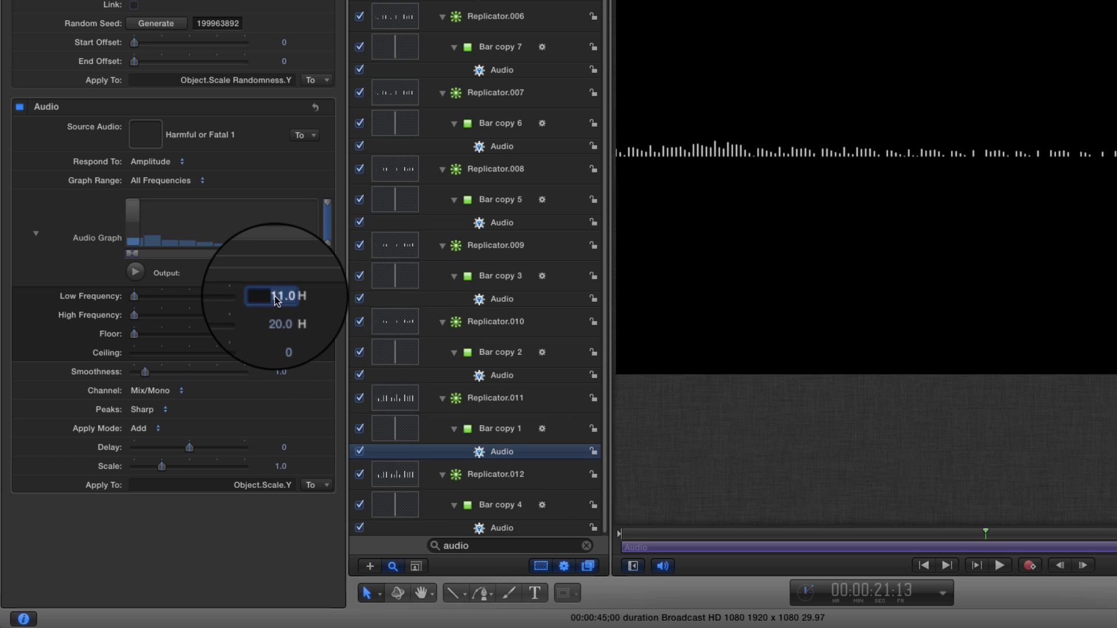
type("1")
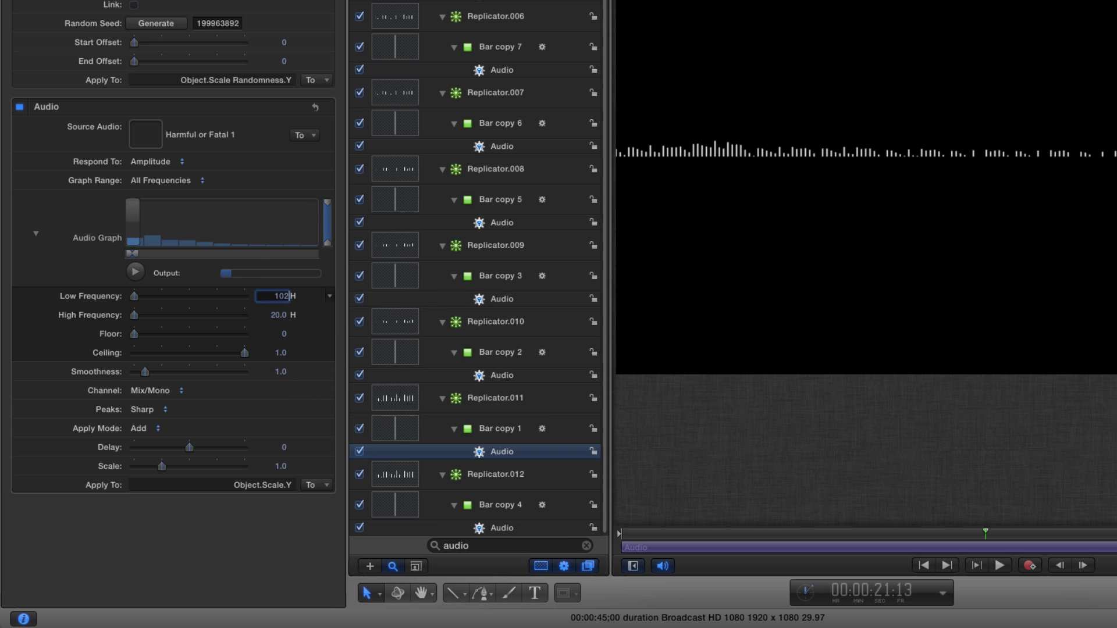
key("Tab")
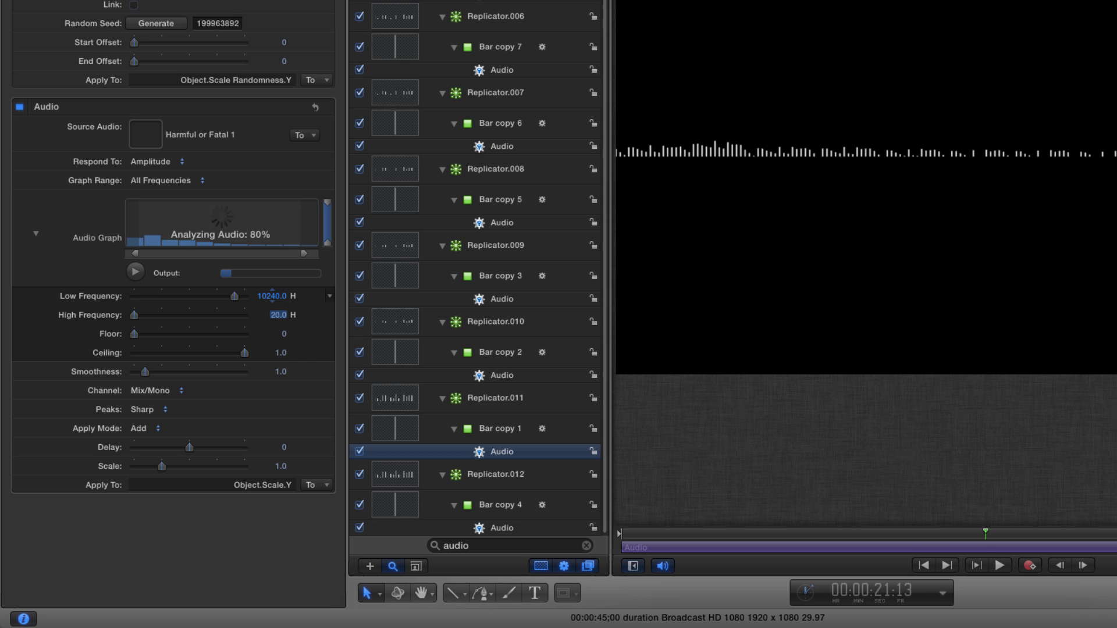
key("Return")
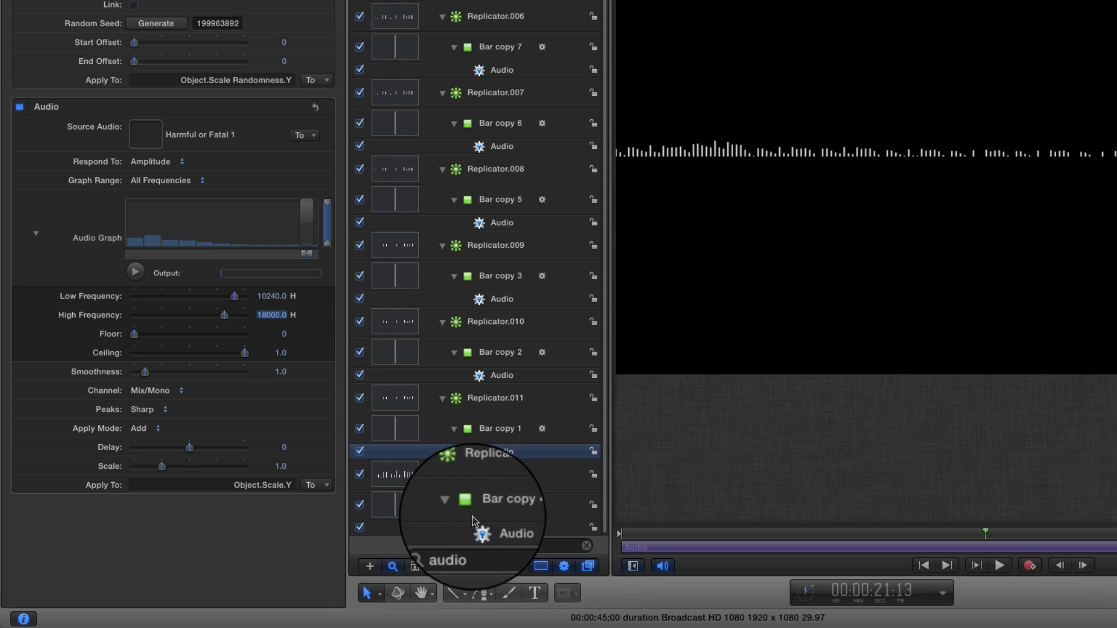
Set Bar copy 4's Audio behaviour Low Frequency to 18000 Hz.
left_click(482, 528)
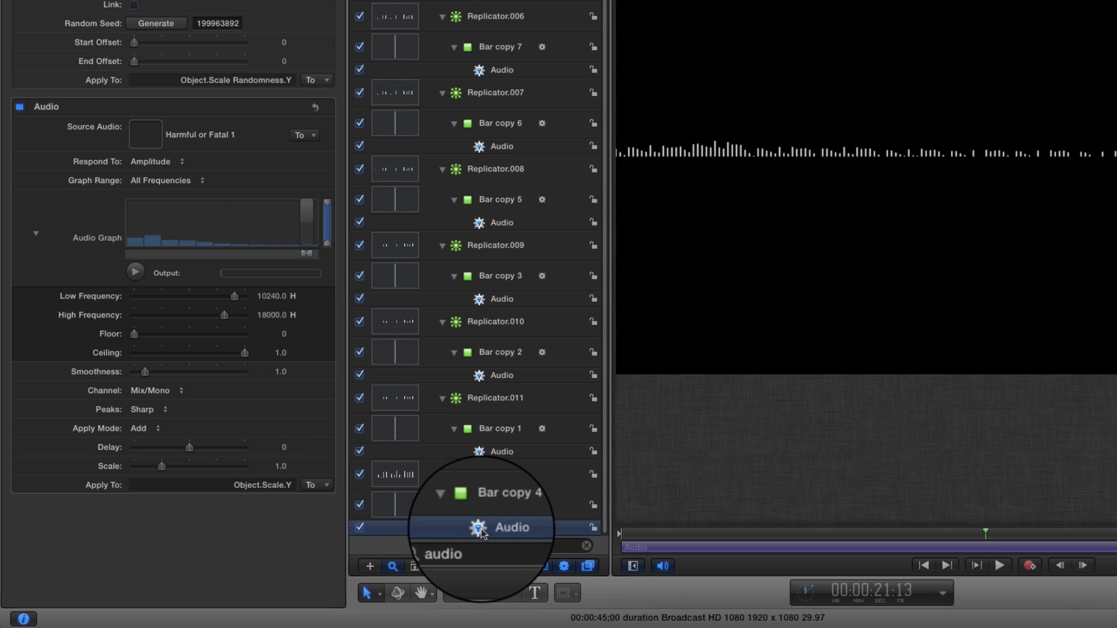
left_click(276, 296)
type("18")
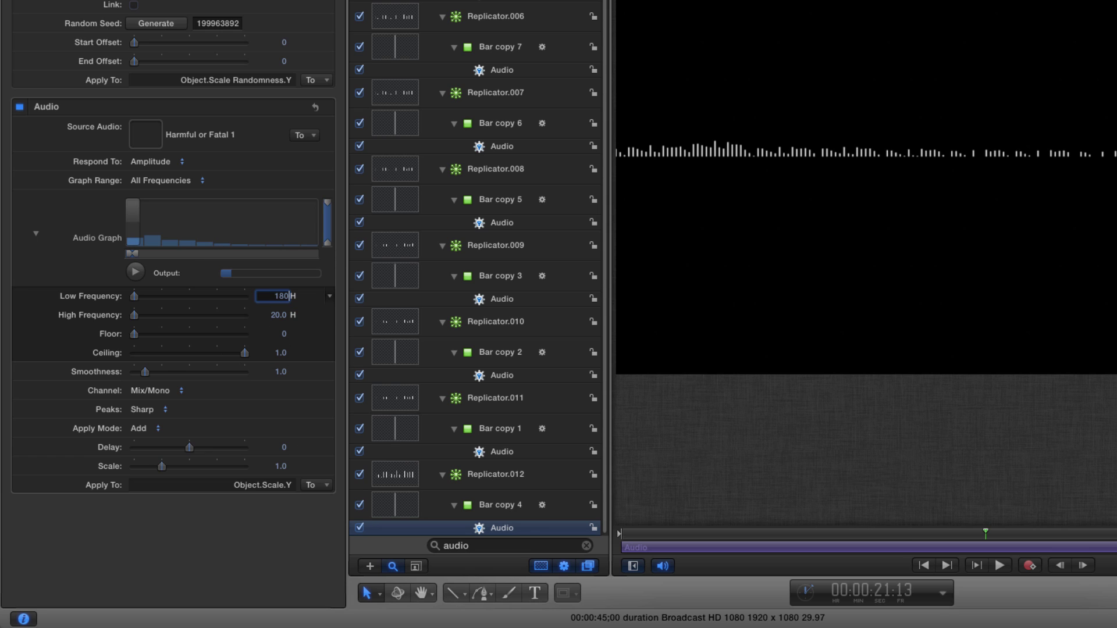
type("000")
key("Return")
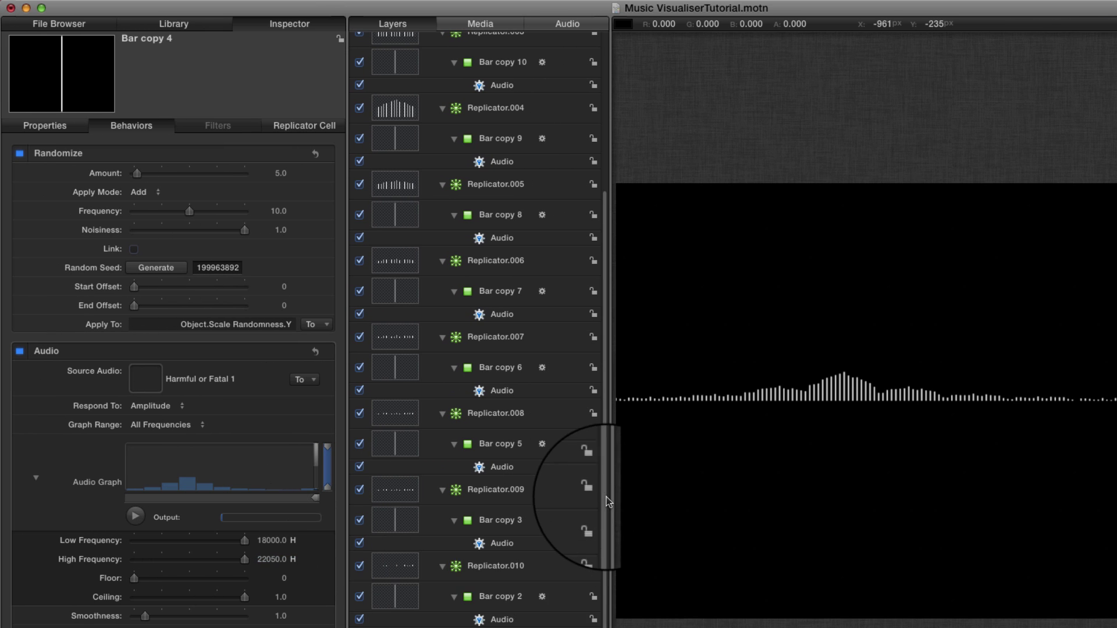
Scroll the Layers list up to show all bars' Randomize and Audio behaviours.
scroll(602, 244, "up", 5)
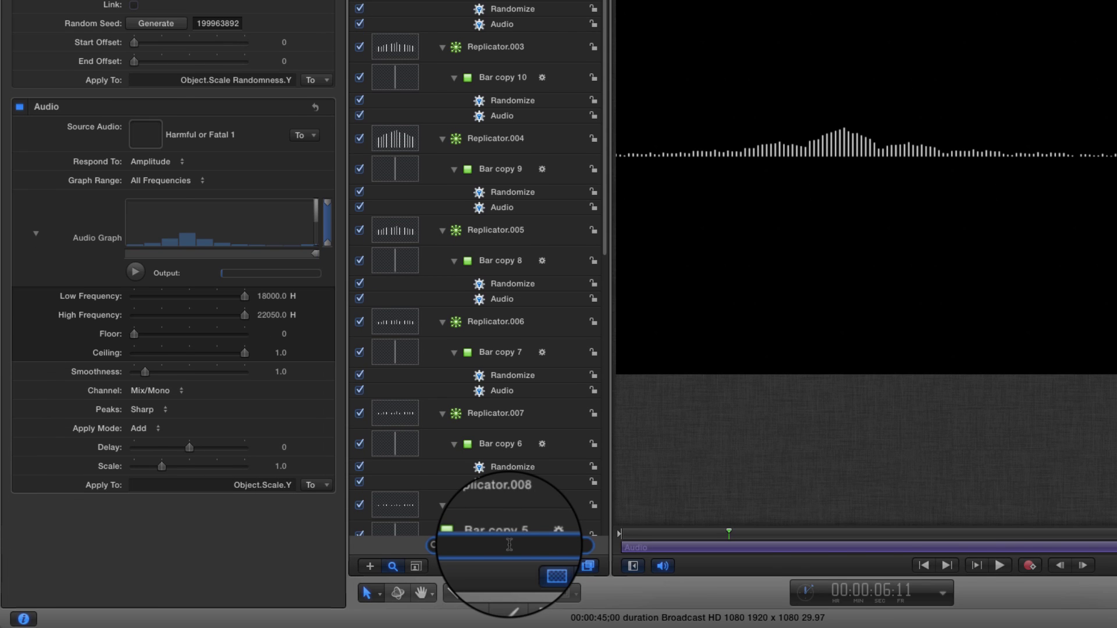
Generate new Random Seeds for the Randomize behaviours of Bar copy, 10, 9, 8 and 7.
type("r")
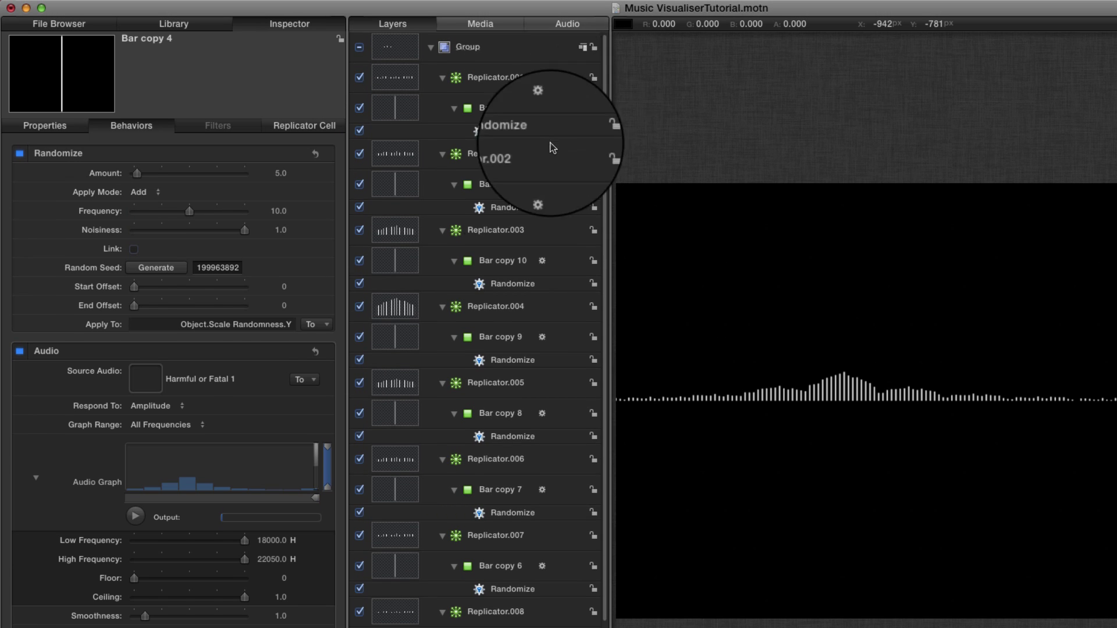
left_click(512, 207)
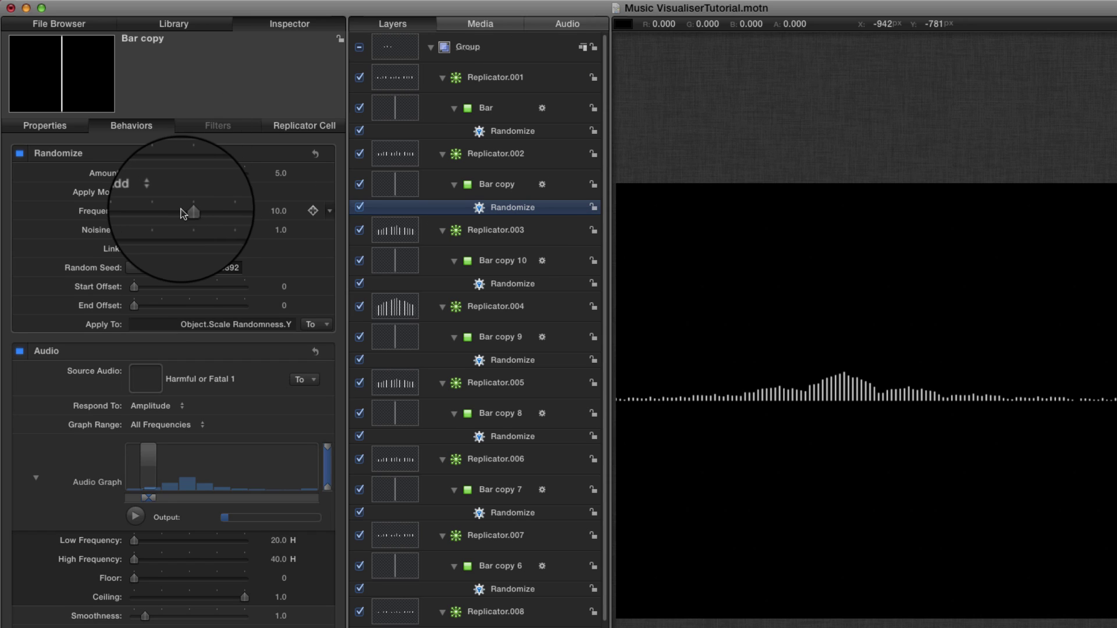
left_click(151, 268)
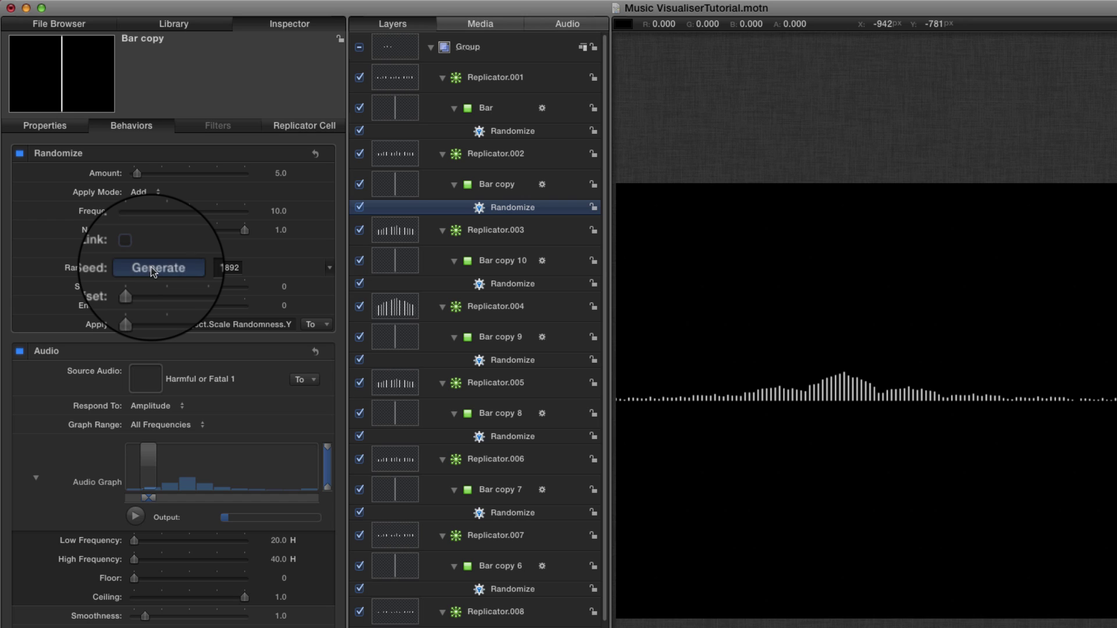
left_click(502, 284)
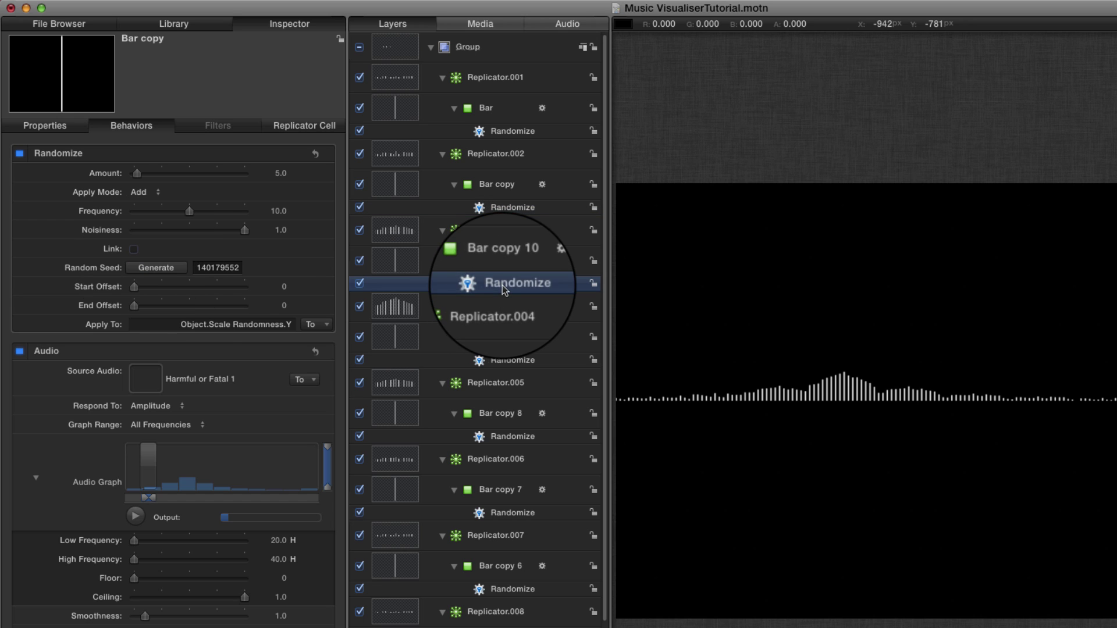
left_click(155, 267)
left_click(491, 359)
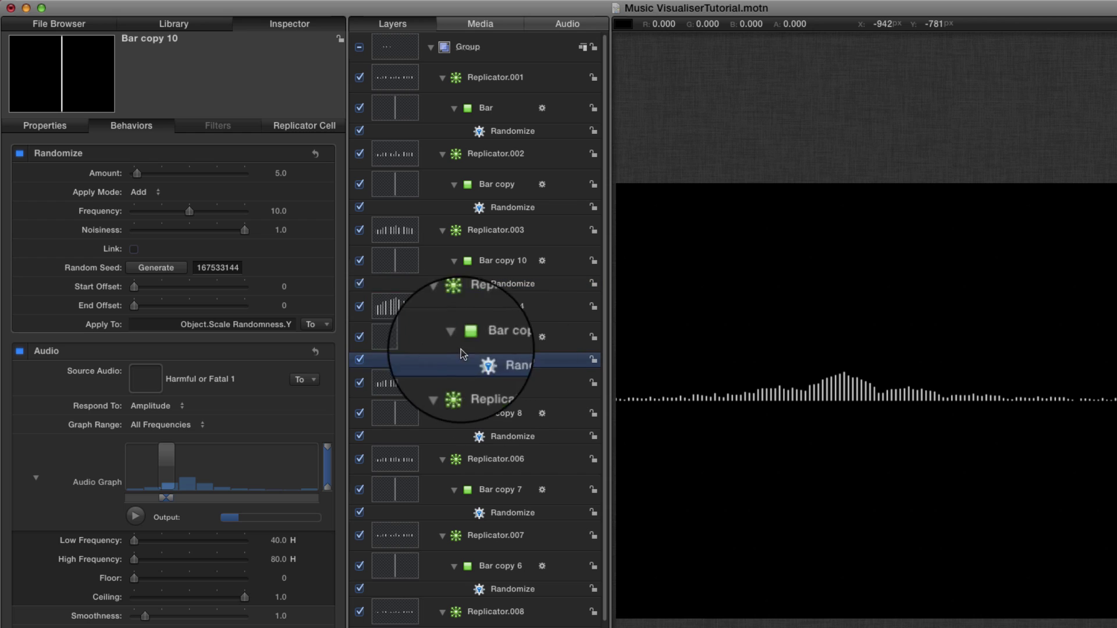
left_click(156, 267)
left_click(484, 432)
left_click(156, 268)
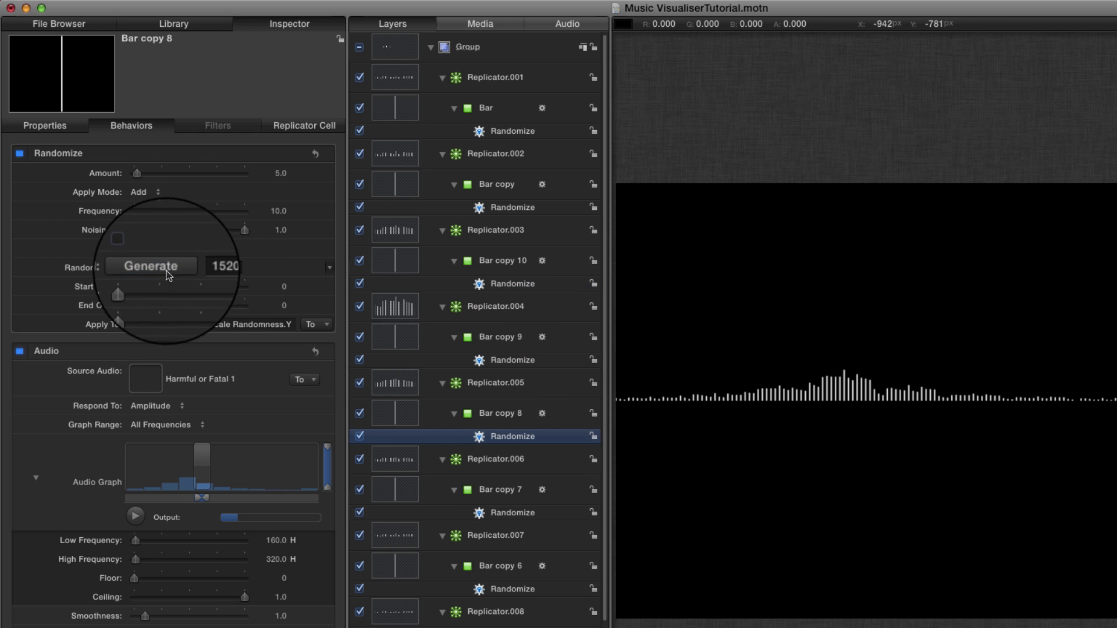
left_click(483, 512)
left_click(156, 267)
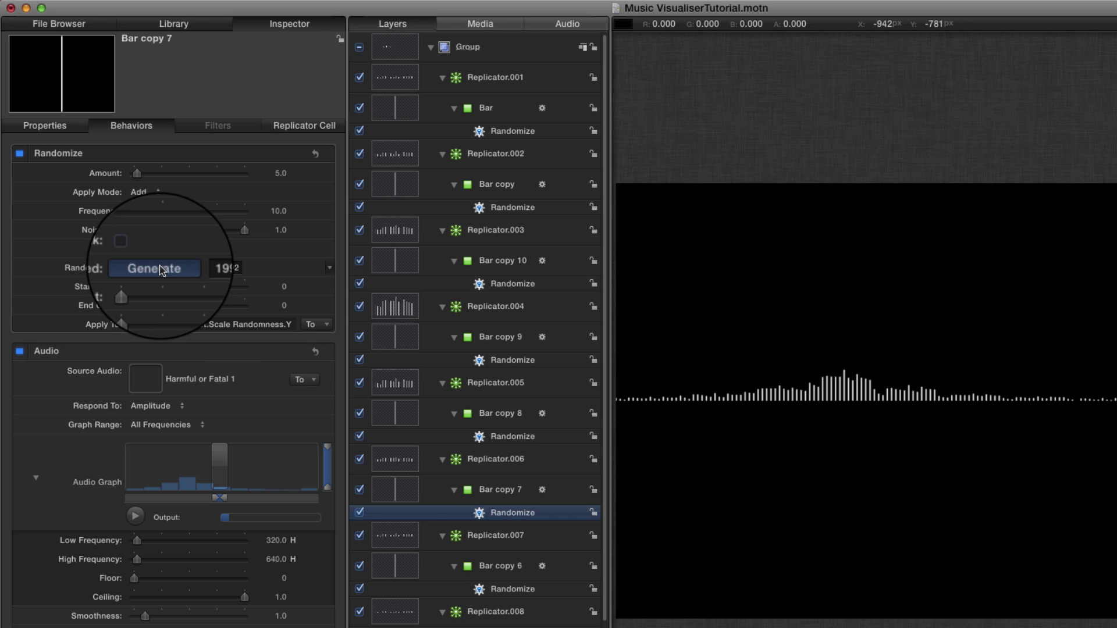
Generate new Random Seeds for the Randomize behaviours of Bar copy 6, 5, 3, 1 and 4.
left_click(486, 588)
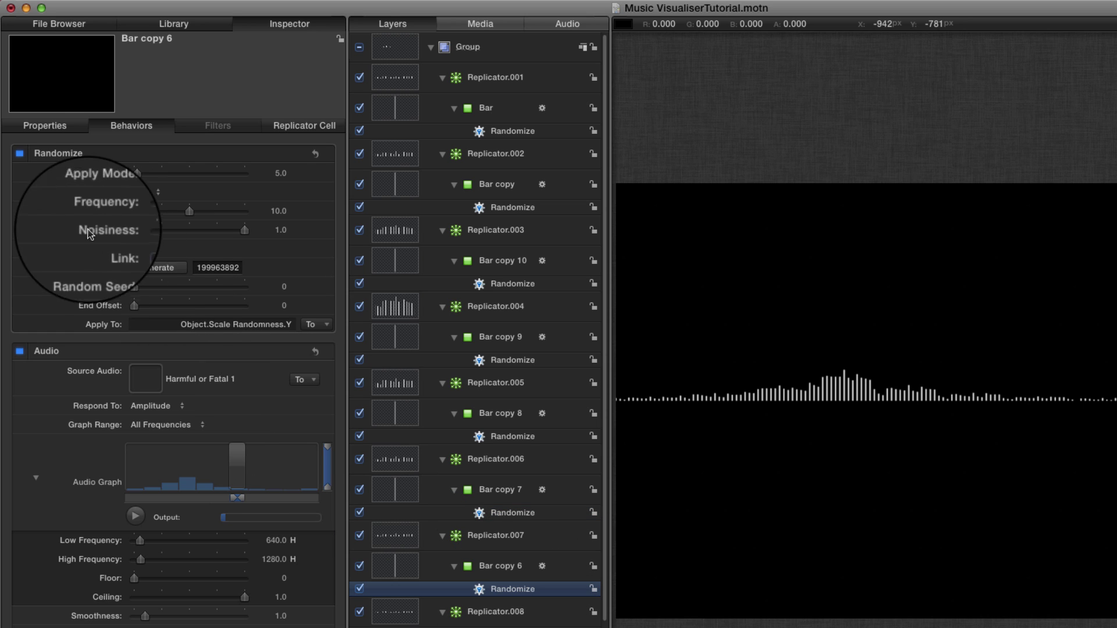
left_click(151, 266)
left_click(486, 621)
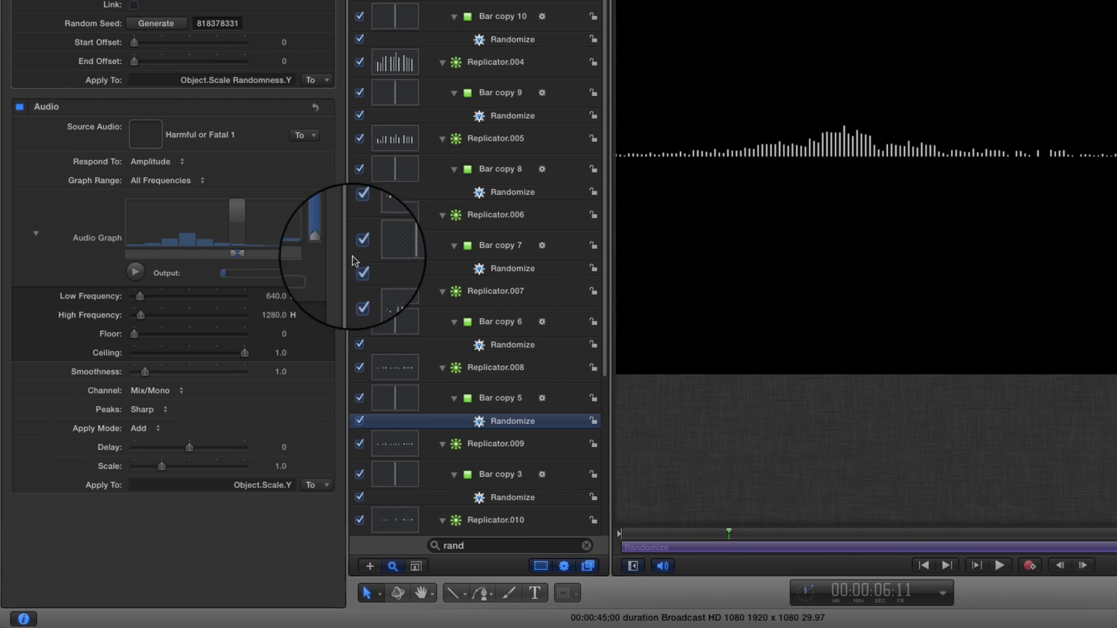
left_click(156, 23)
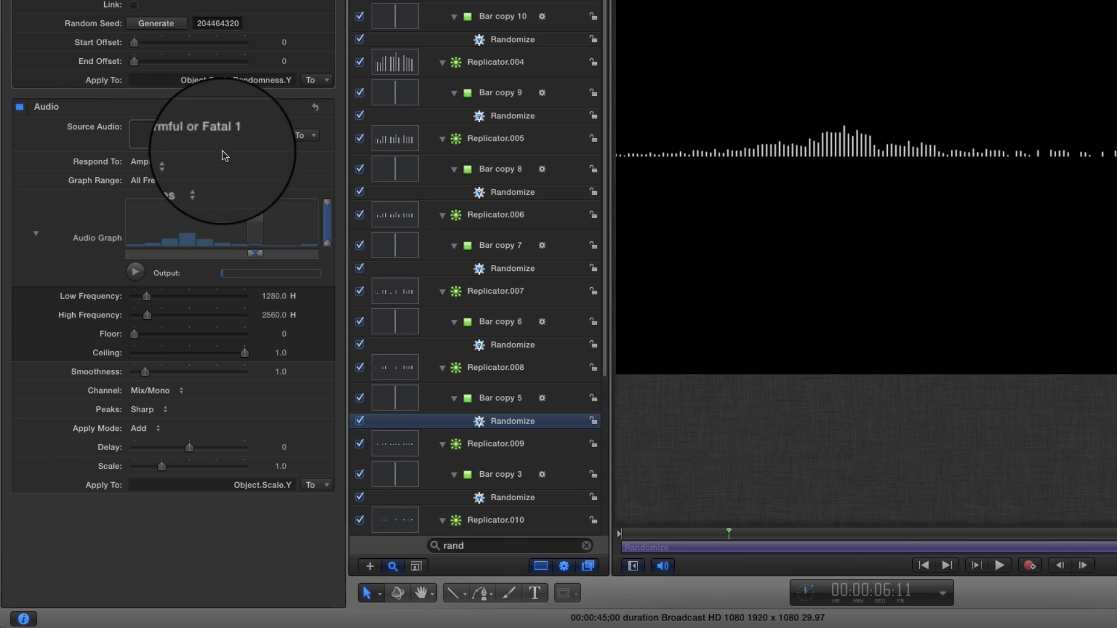
left_click(511, 497)
left_click(156, 23)
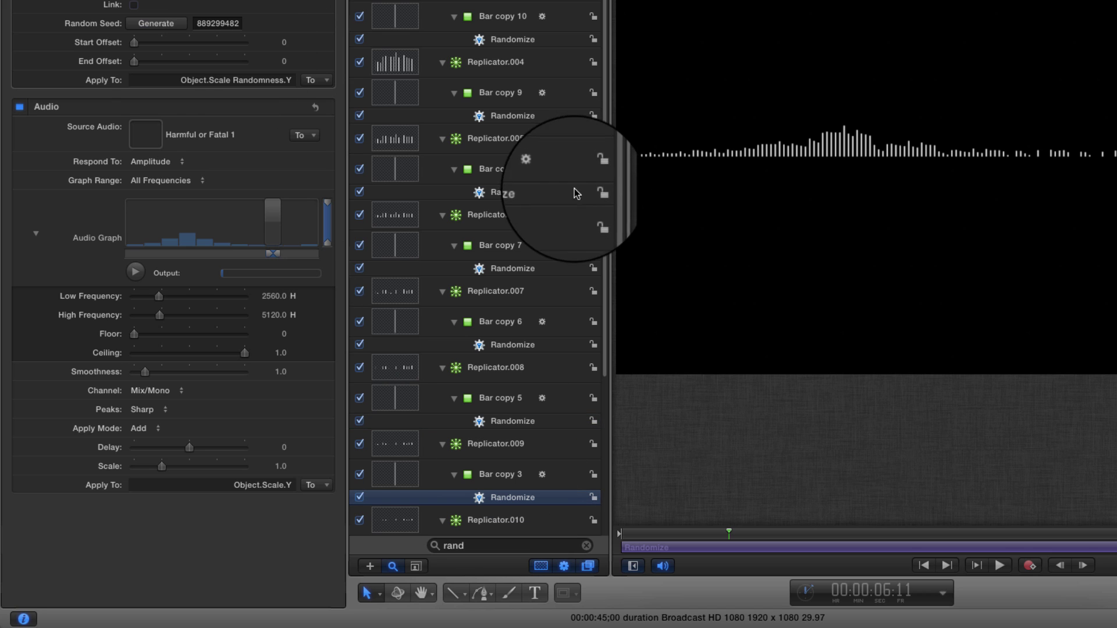
scroll(602, 280, "down", 10)
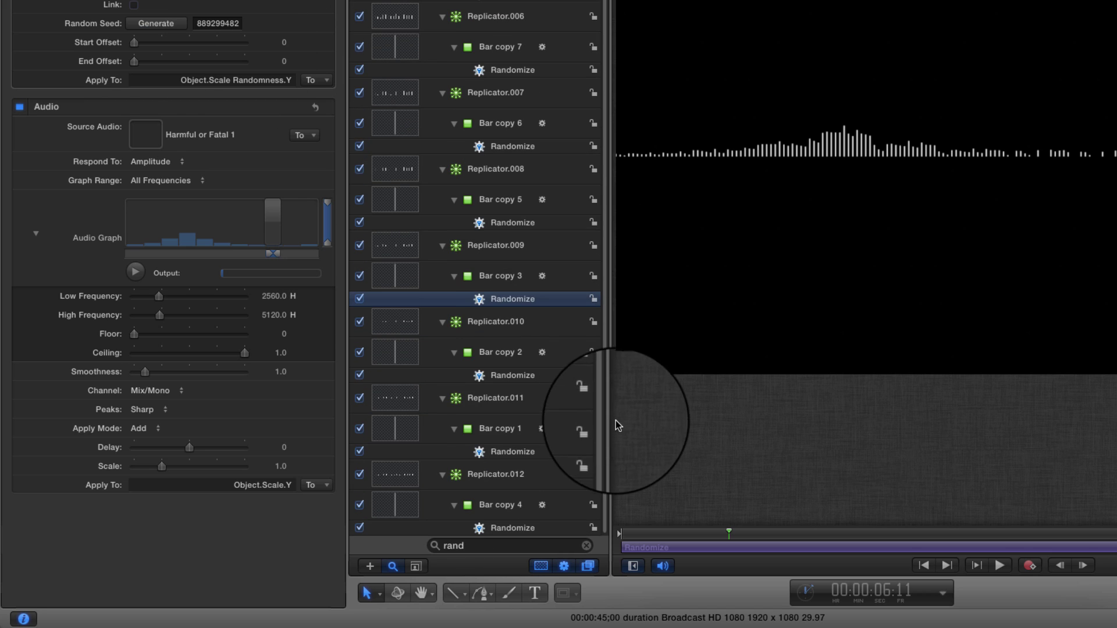
left_click(514, 377)
left_click(152, 24)
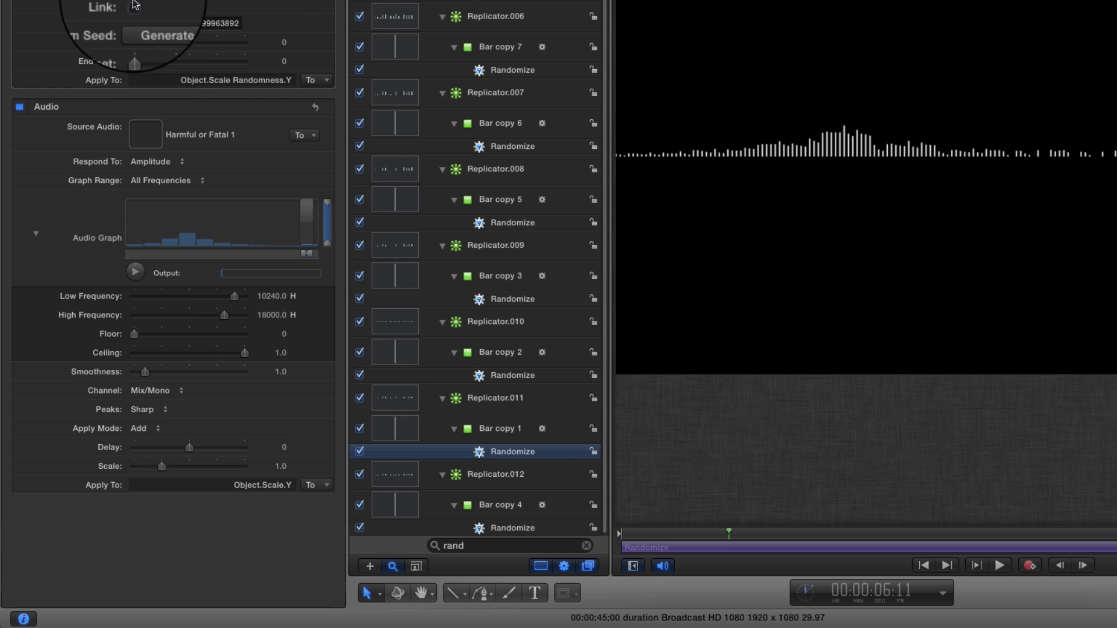
left_click(152, 25)
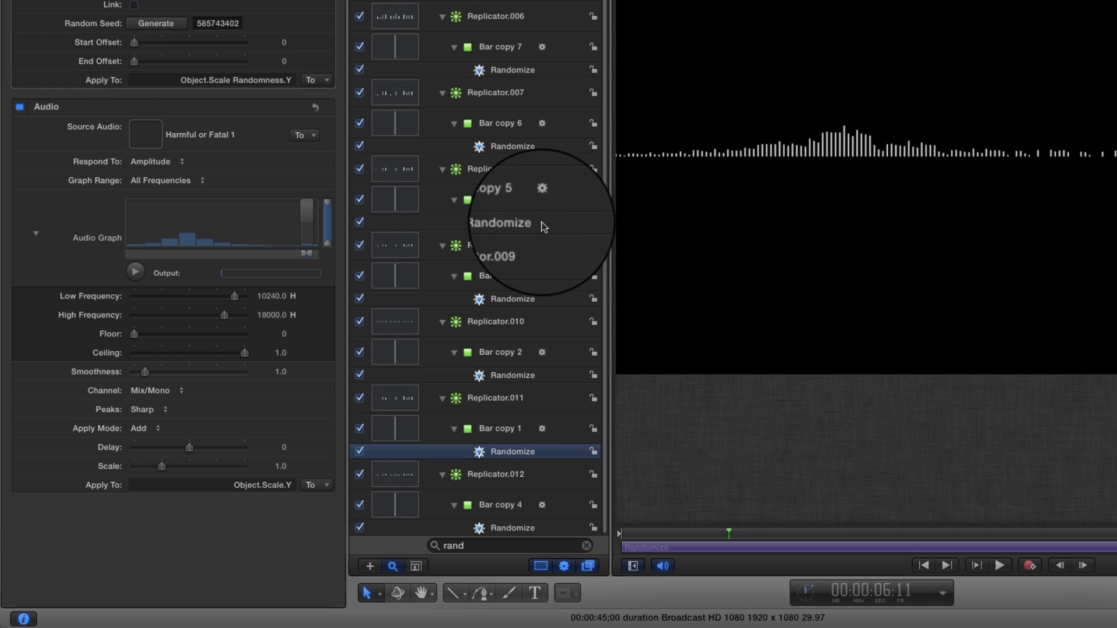
left_click(489, 527)
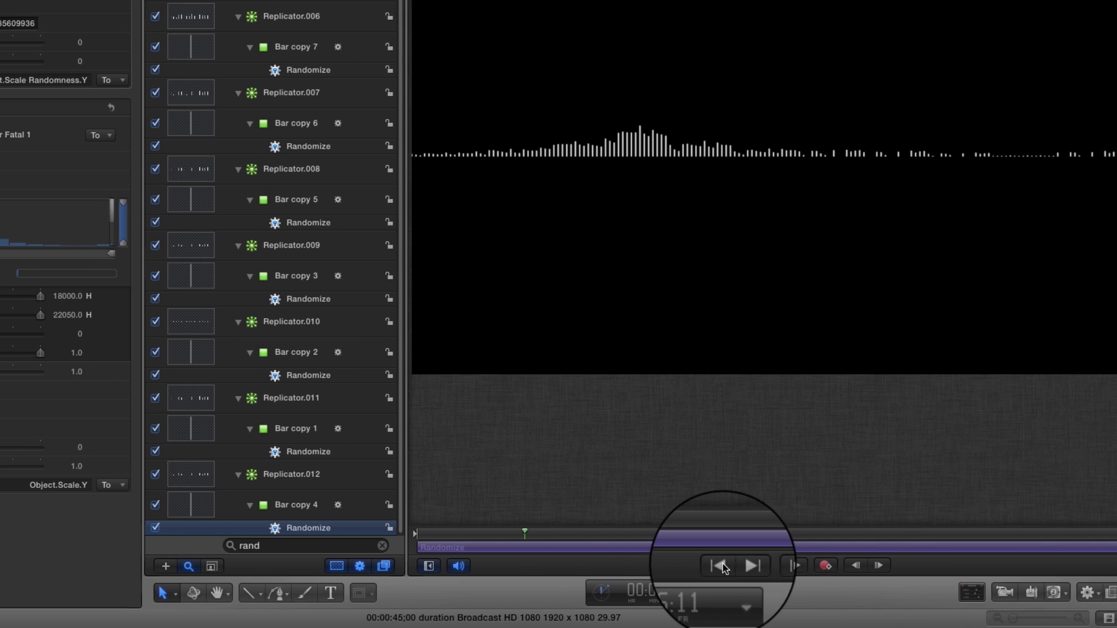
left_click(752, 565)
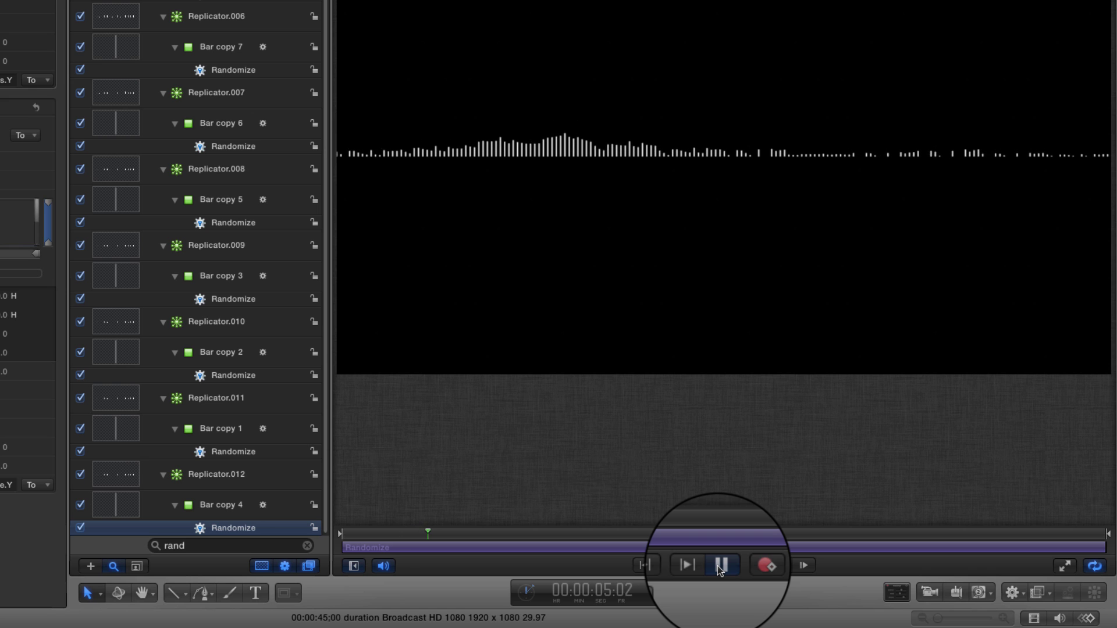
left_click(719, 566)
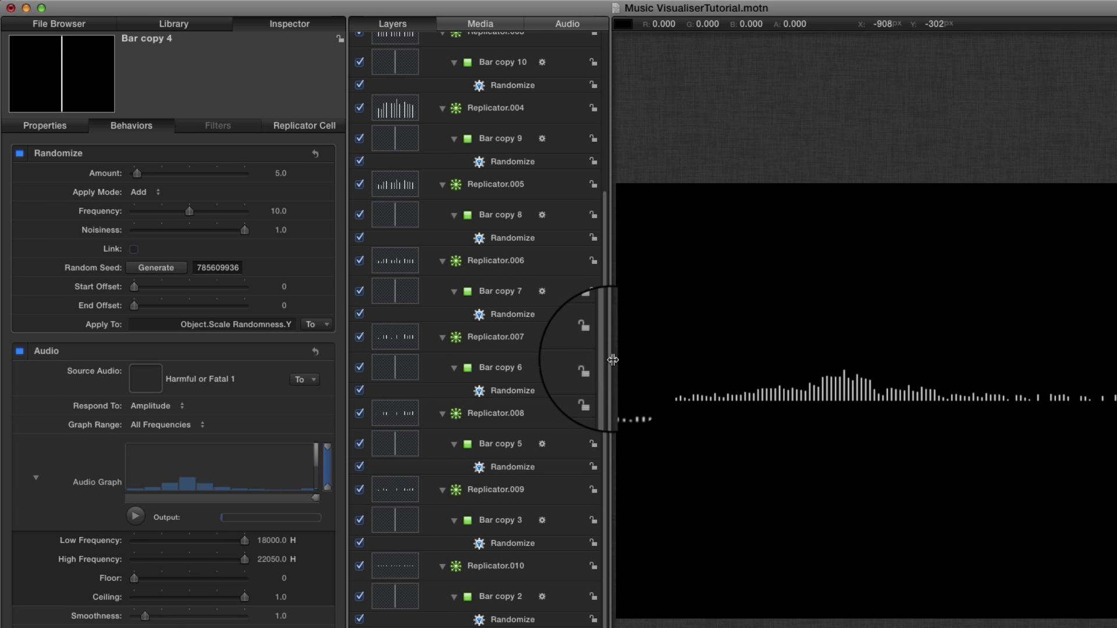
Drag the Gradient generator from Library > Generators into a new Group 1.
left_click_drag(613, 360, 647, 360)
scroll(624, 47, "up", 5)
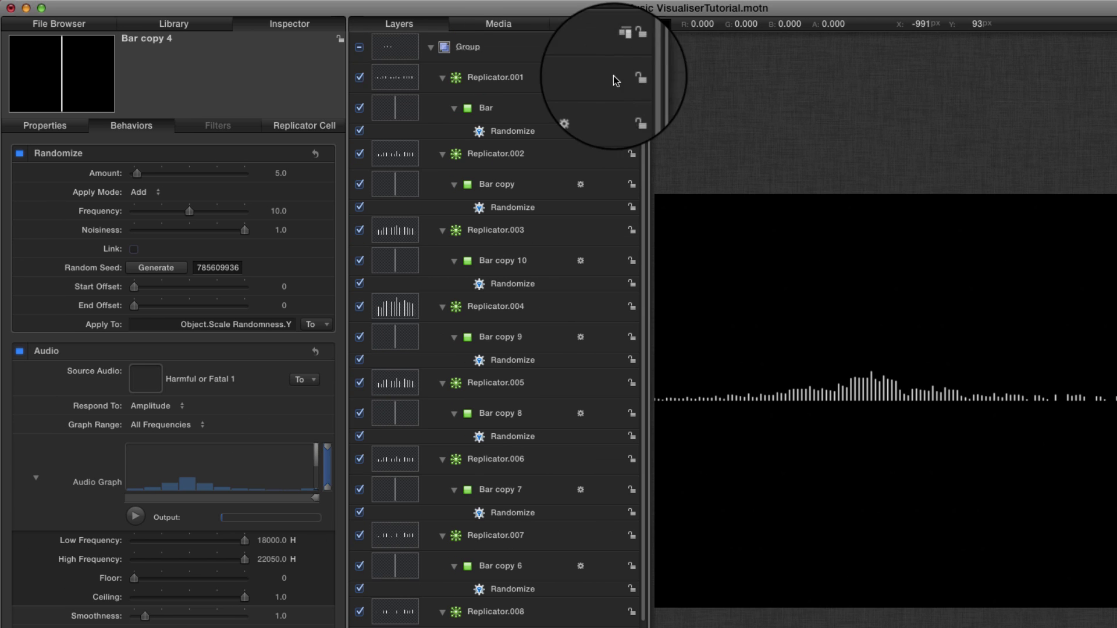
left_click(431, 48)
left_click(174, 24)
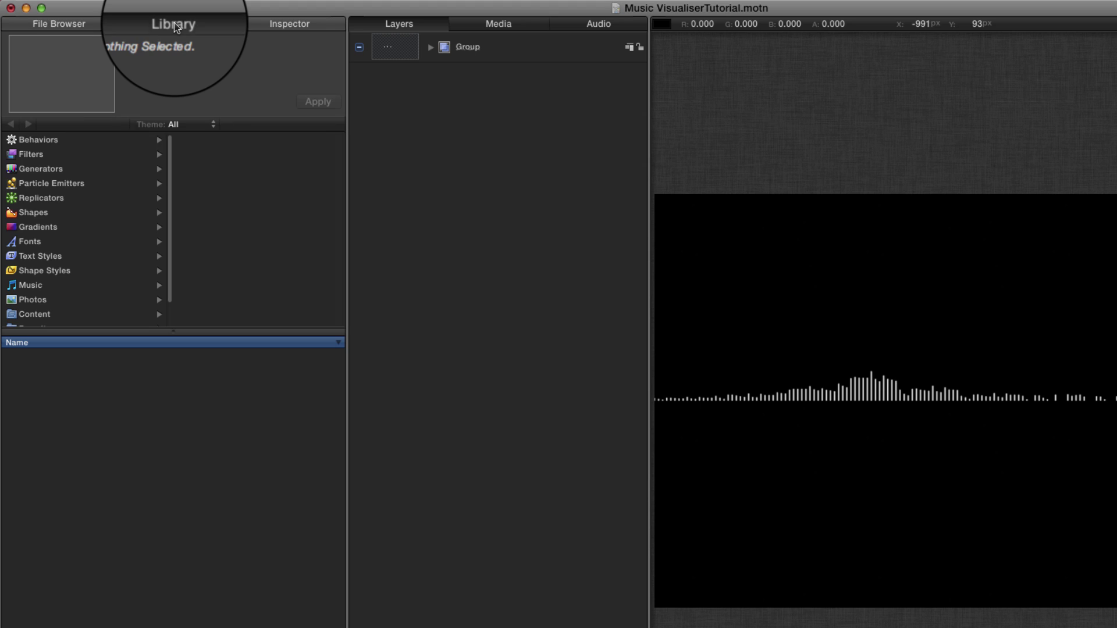
left_click(41, 169)
left_click(219, 201)
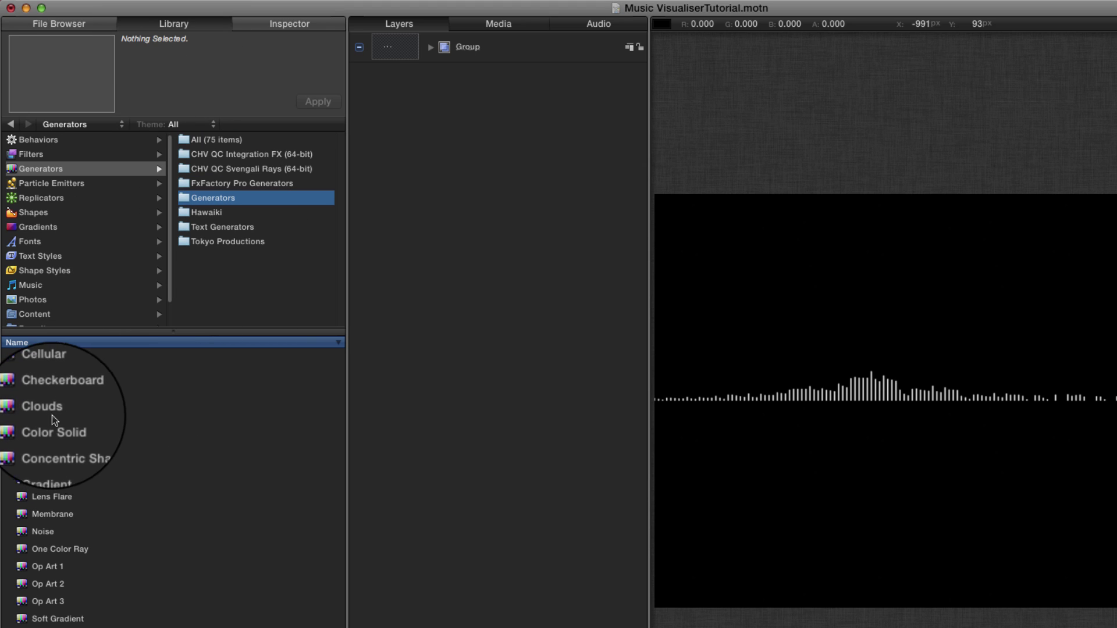
left_click(51, 462)
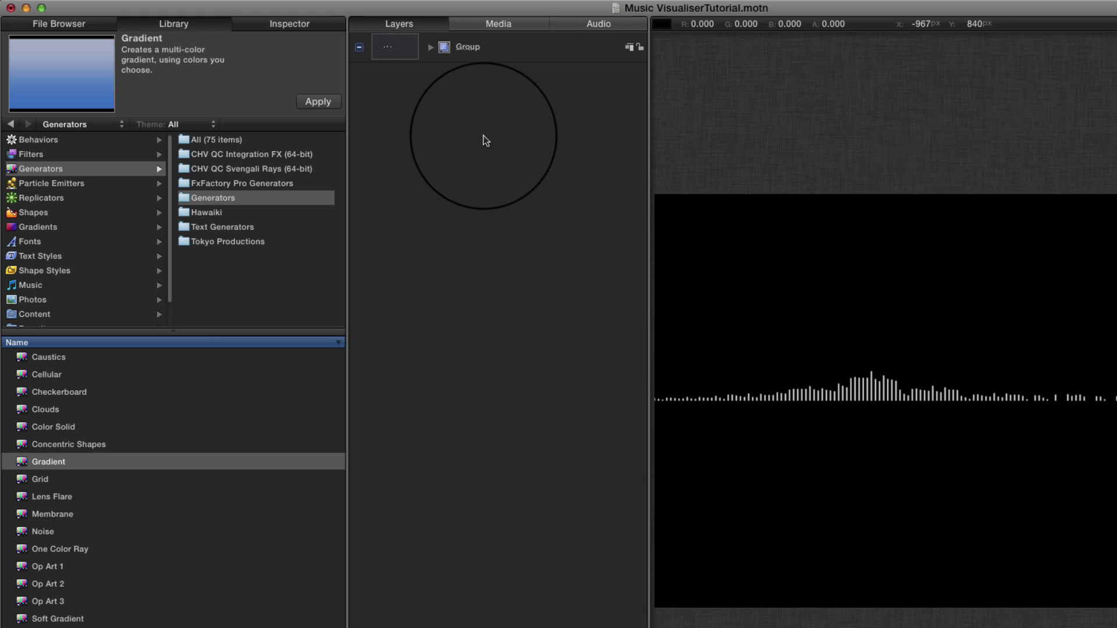
left_click(425, 47)
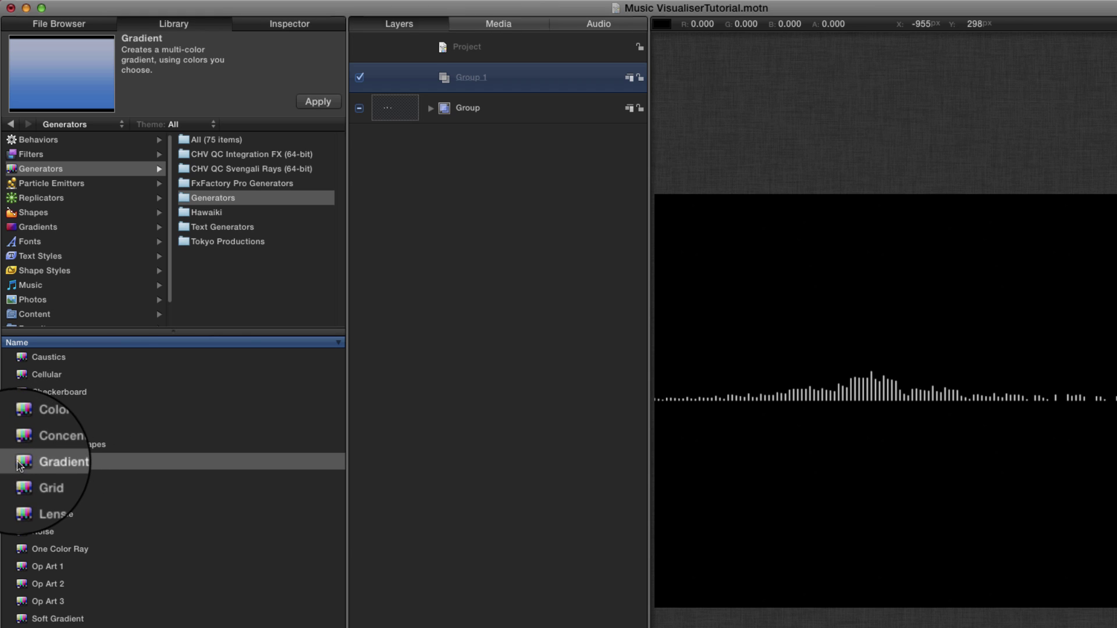
left_click_drag(19, 466, 453, 83)
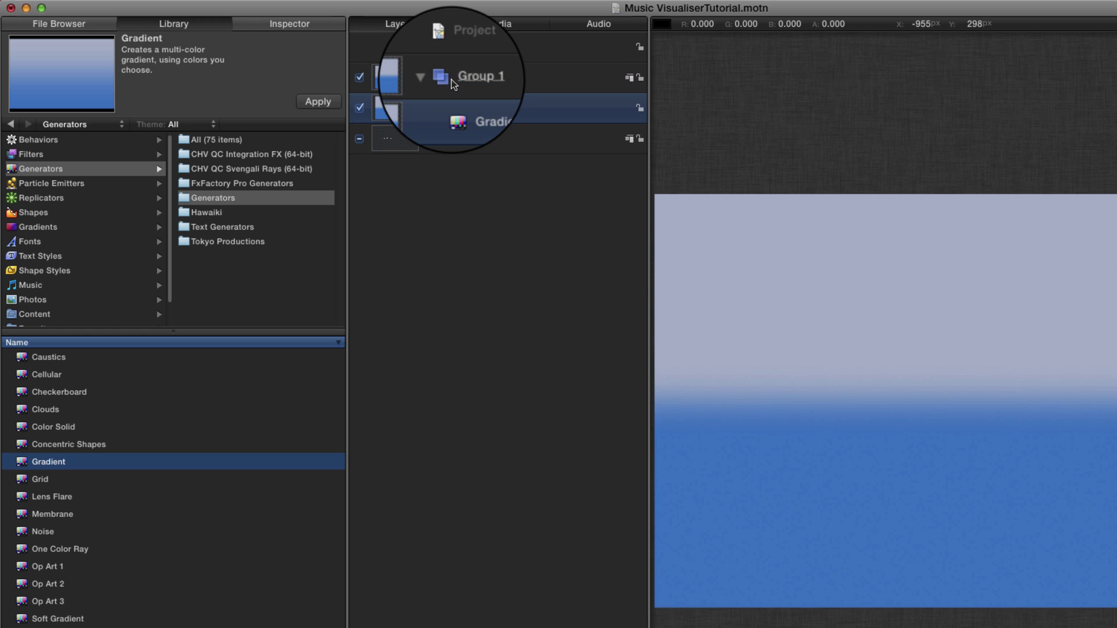
Make the gradient radial with Start Y 0 and End point 1920, -540.
left_click(289, 23)
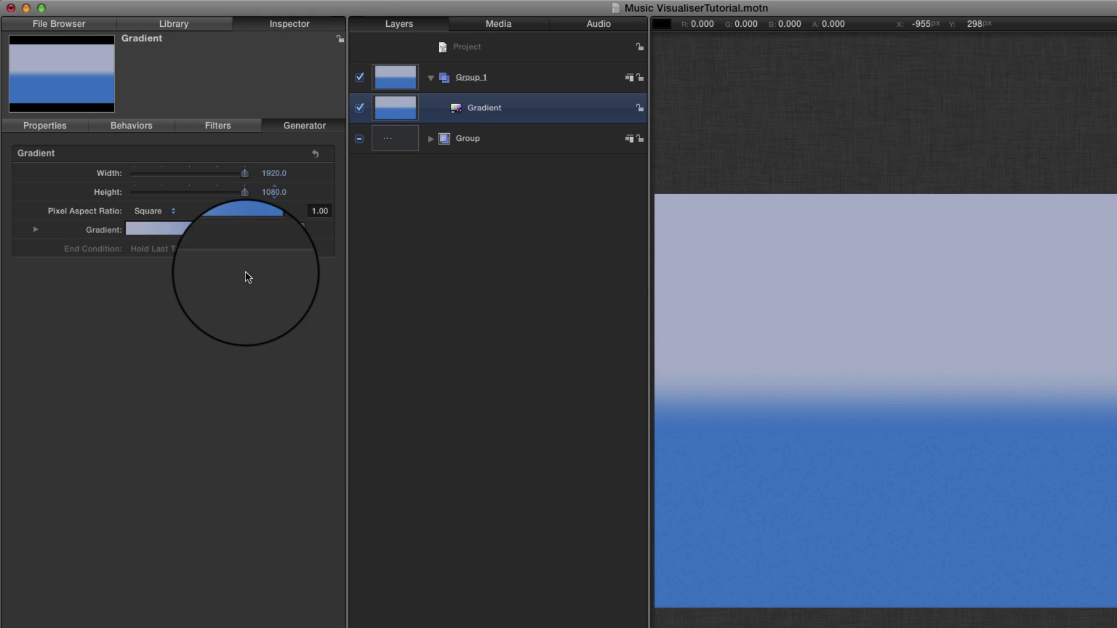
left_click(35, 230)
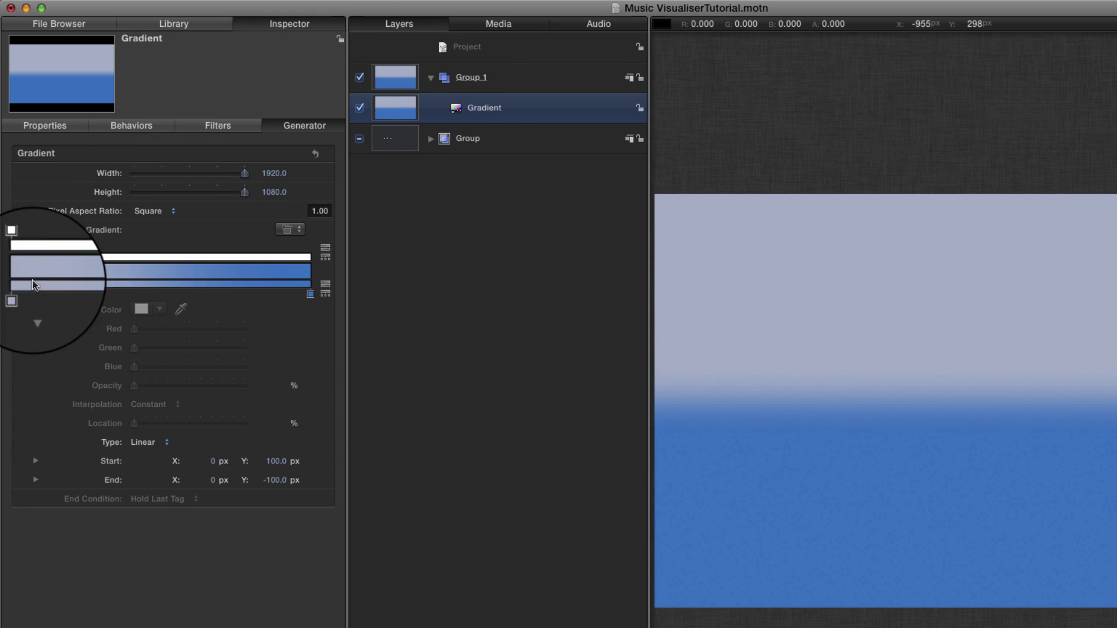
left_click(139, 443)
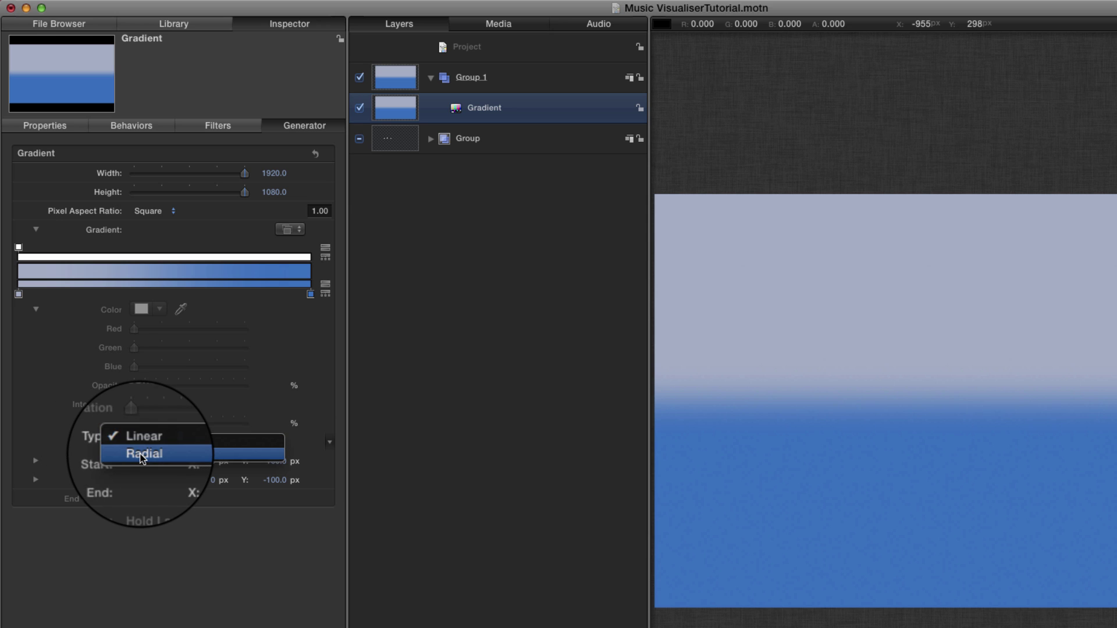
left_click(142, 455)
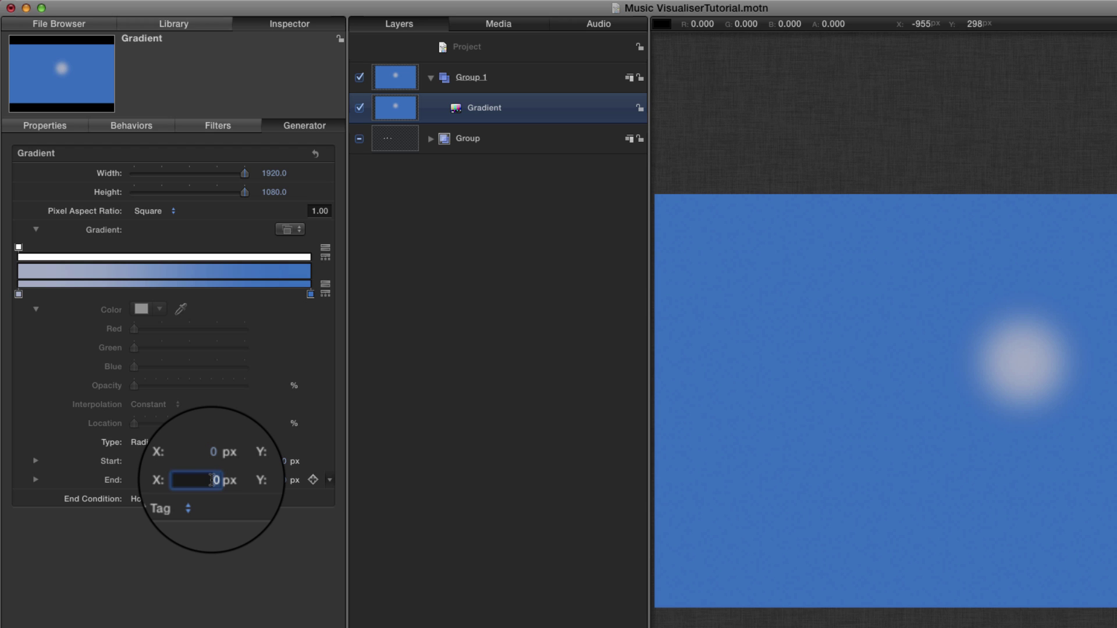
type("192")
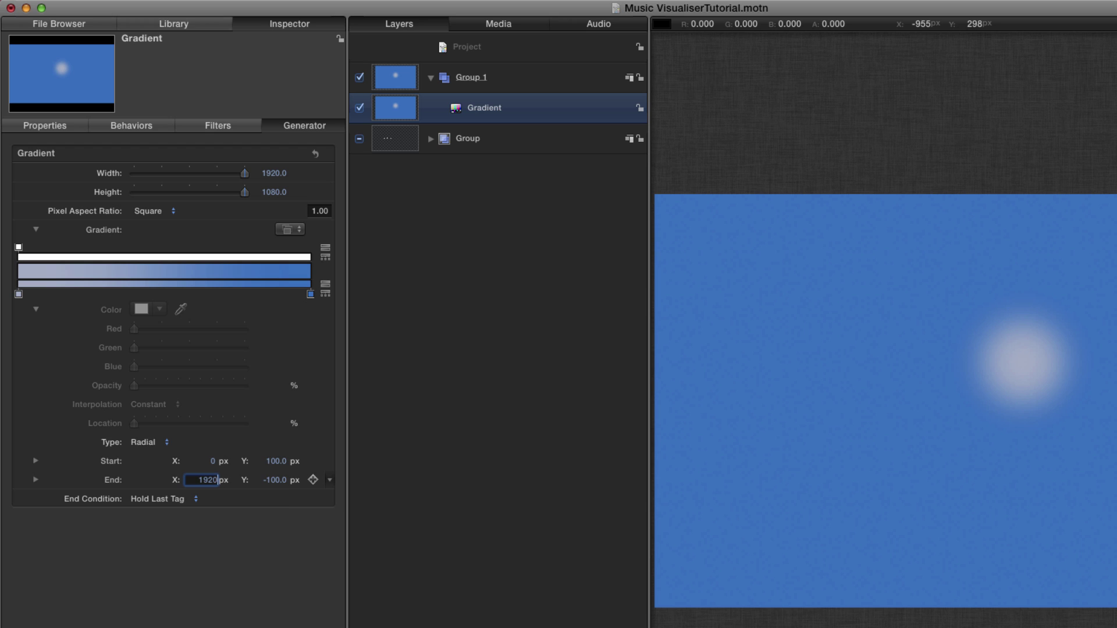
type("0")
key("Tab")
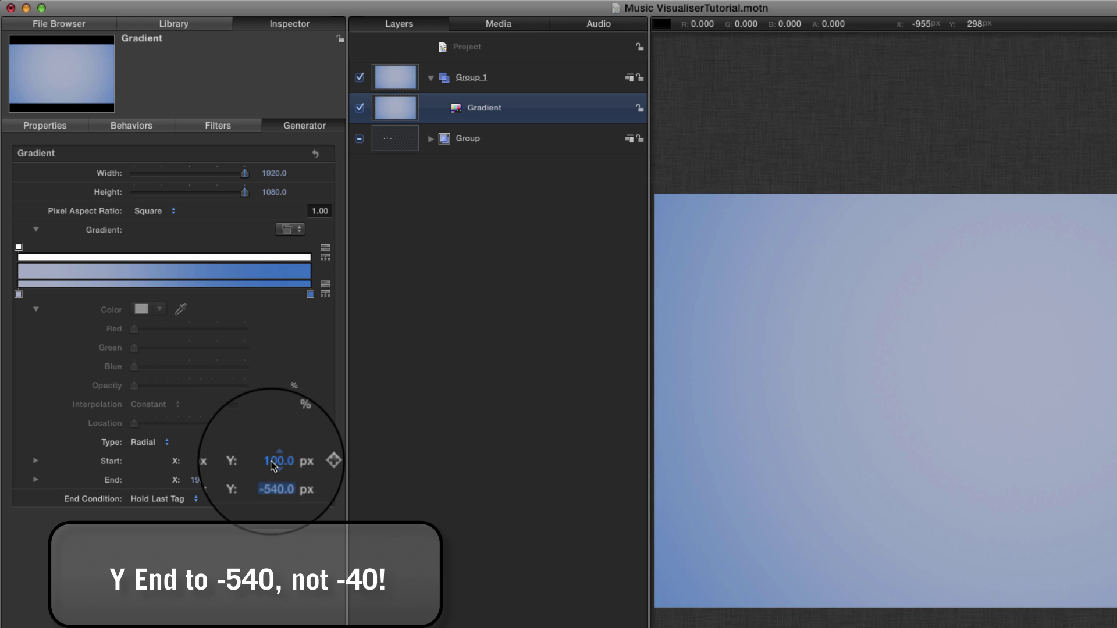
type("0")
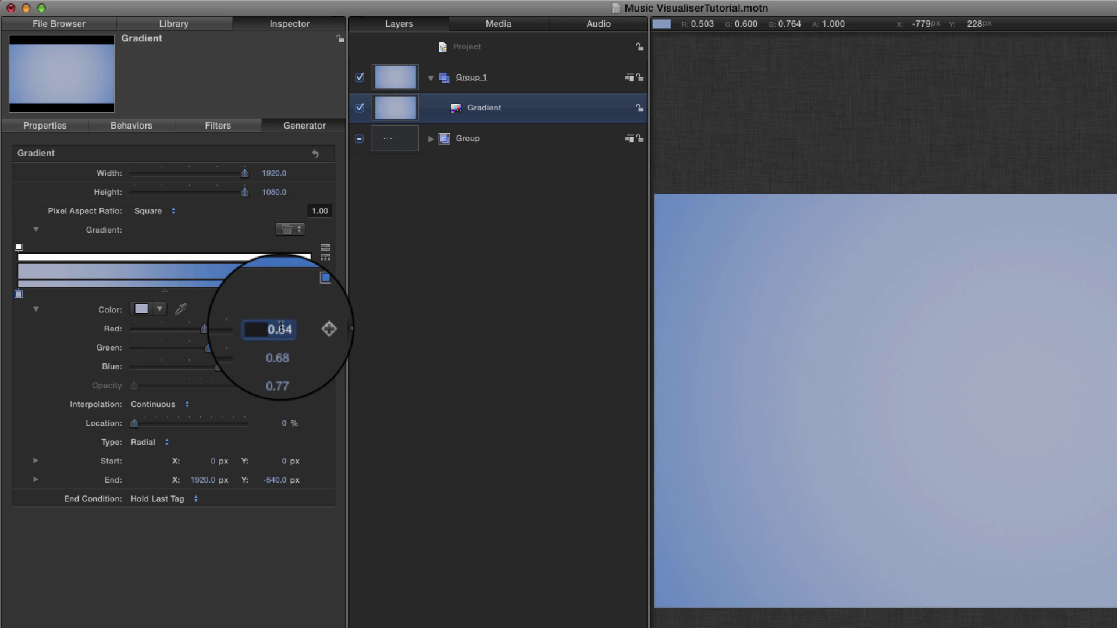
Set the left colour stop to RGB 0.2/0.1/0.21 and the right stop to black.
key("BackSpace")
key("Tab")
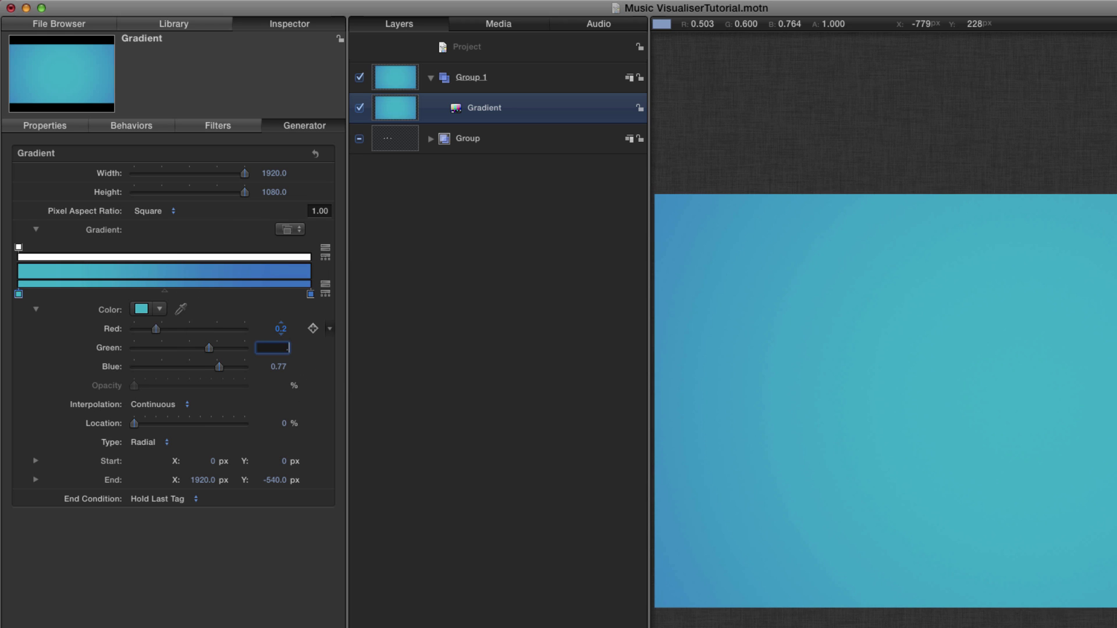
type("0.1")
key("Tab")
key("Return")
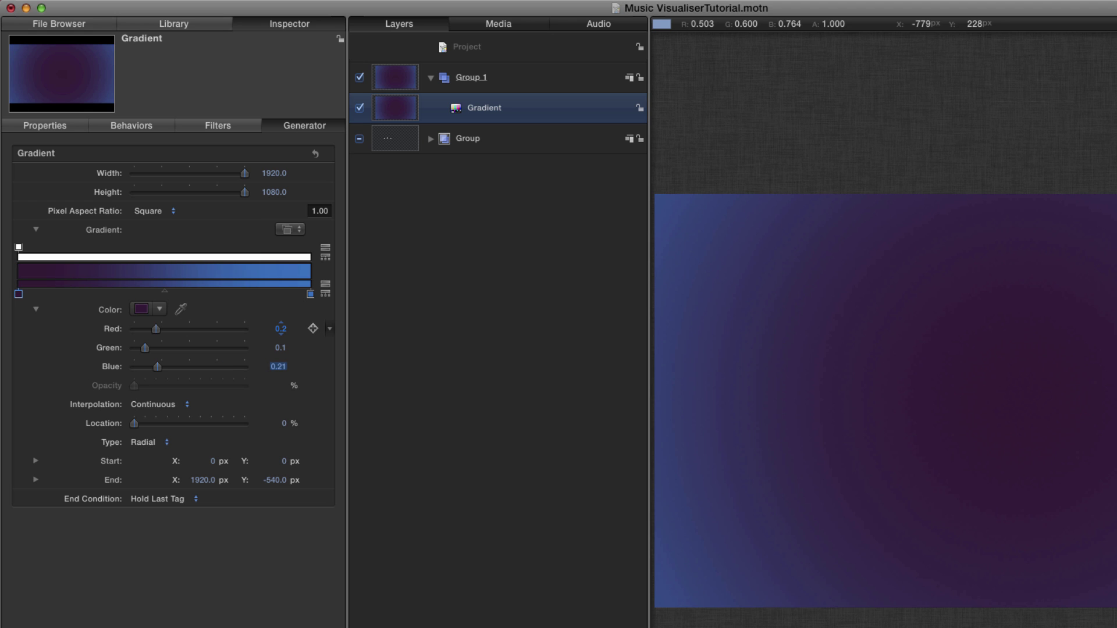
left_click(311, 294)
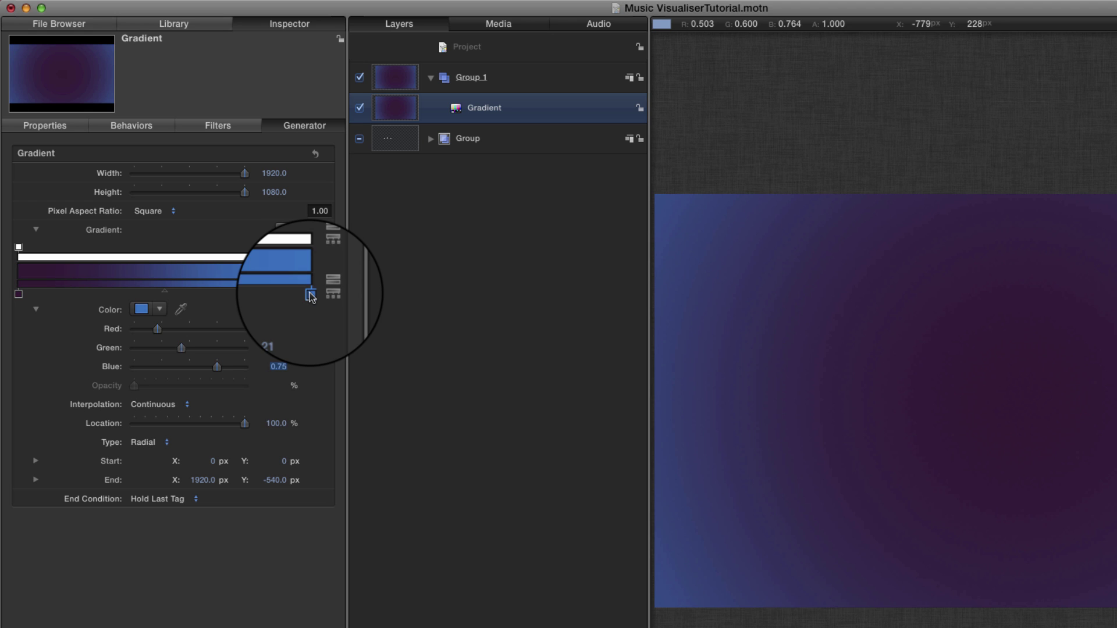
left_click_drag(217, 366, 35, 327)
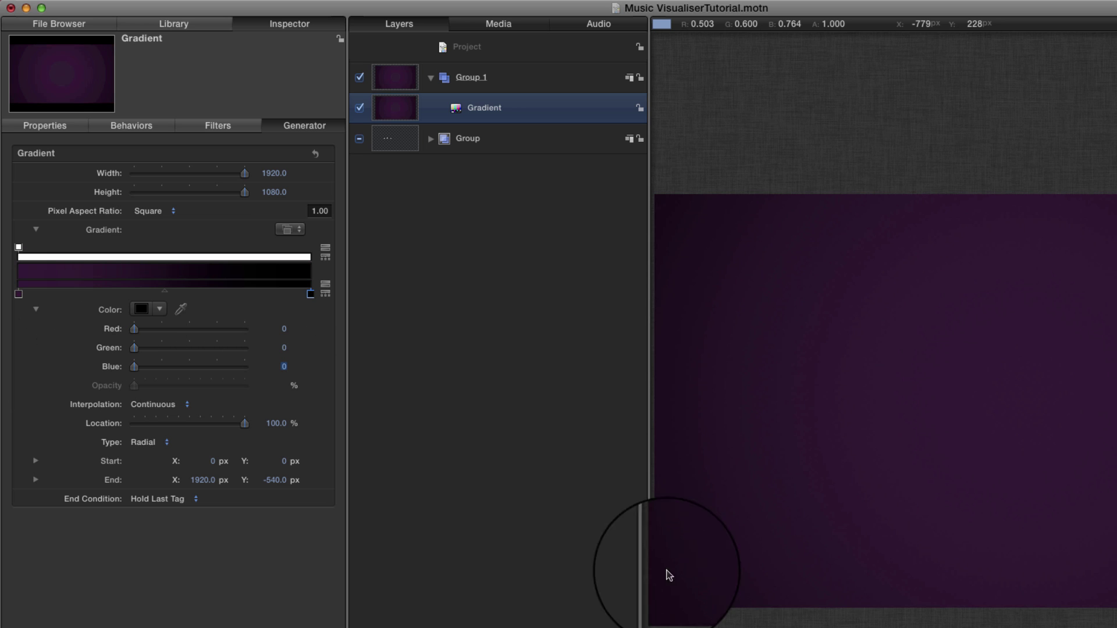
Add a Clouds generator layer to Group 1.
left_click(176, 26)
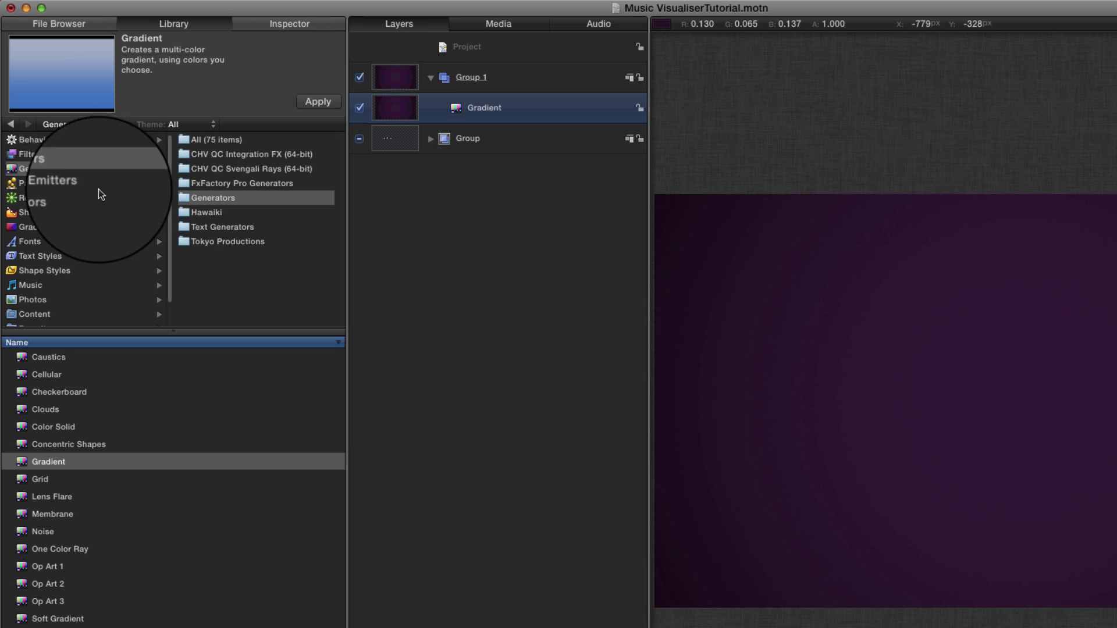
left_click(58, 411)
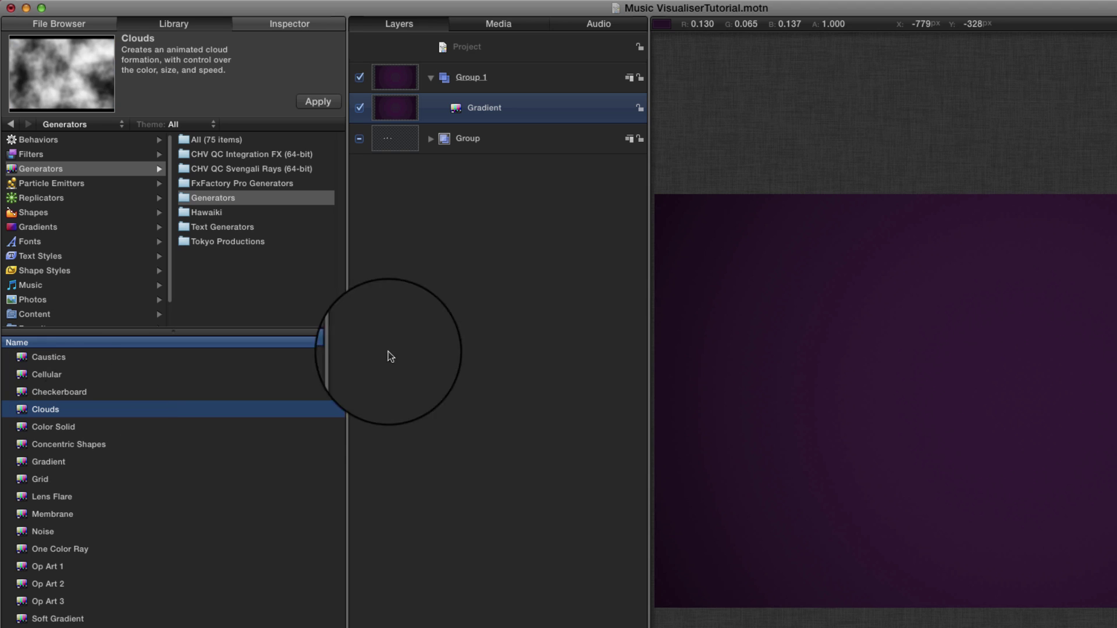
left_click(317, 102)
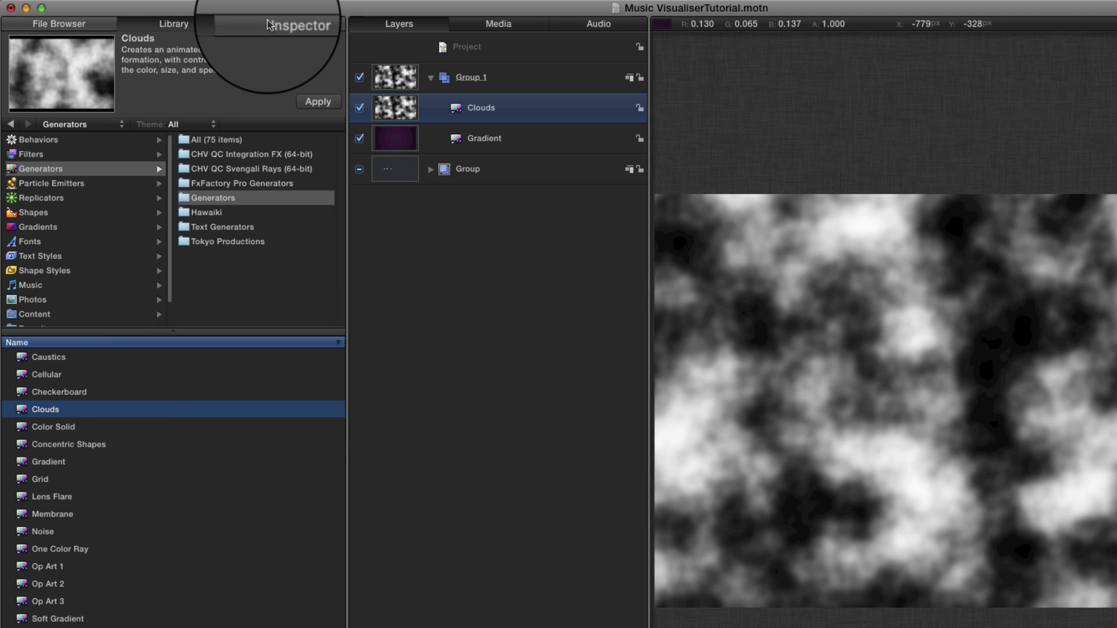
left_click(289, 23)
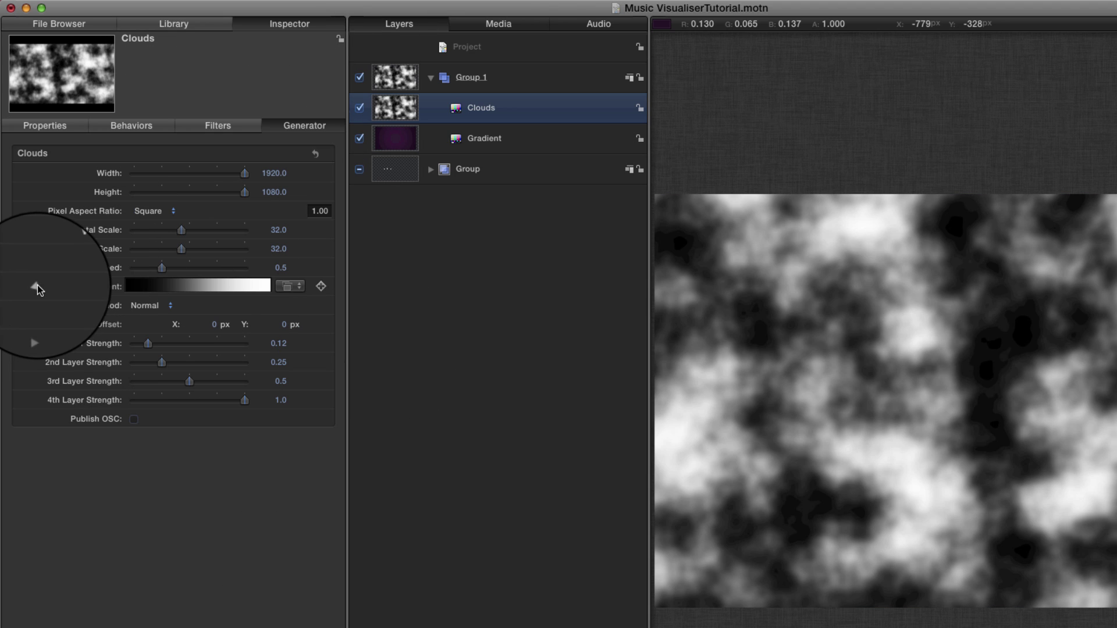
Reduce the Clouds gradient to one colour fading from 15% to 0% opacity.
left_click(37, 285)
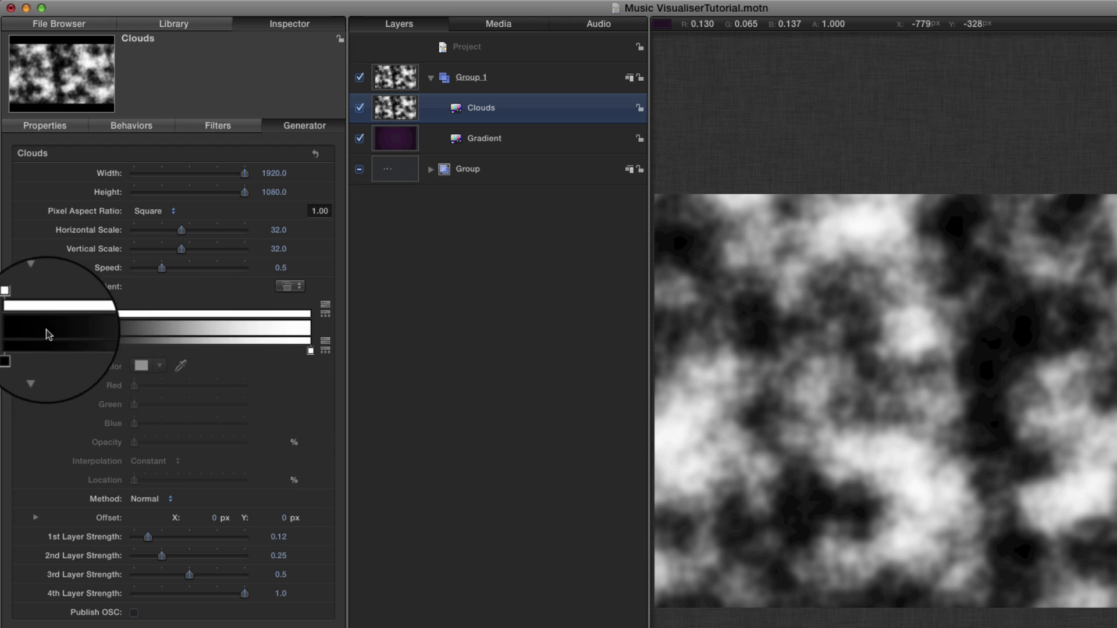
left_click_drag(311, 351, 327, 395)
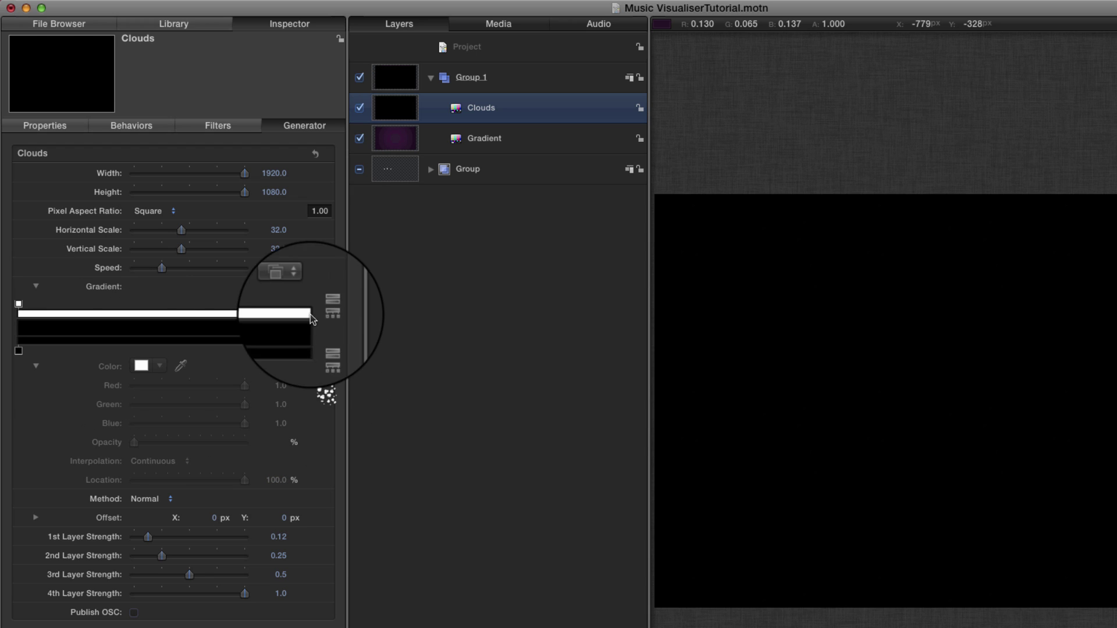
left_click_drag(310, 317, 324, 312)
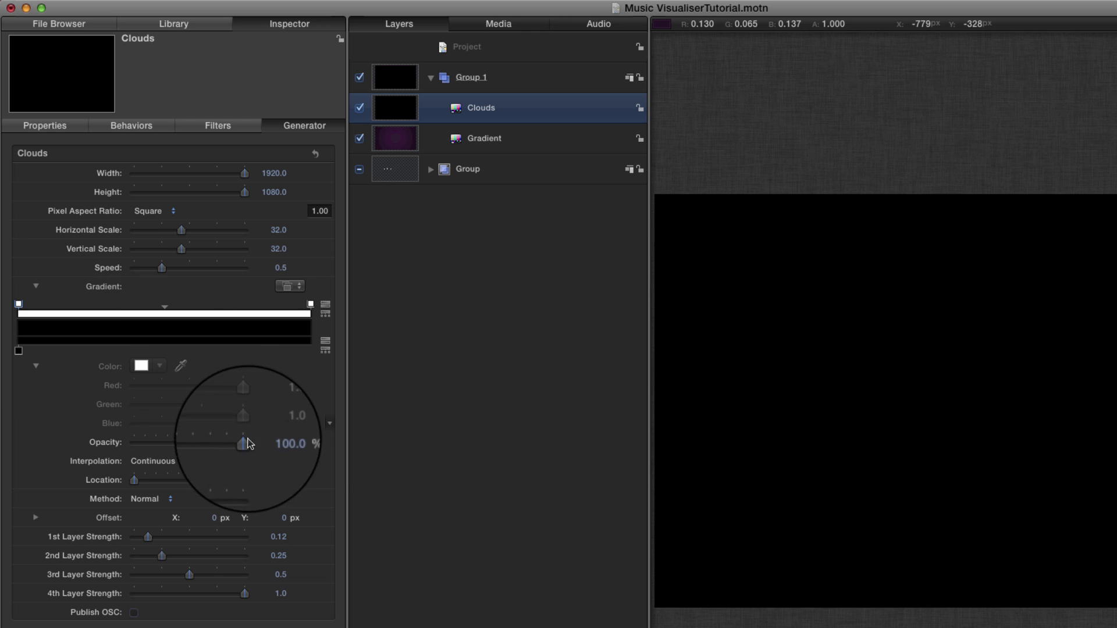
type("15")
key("Return")
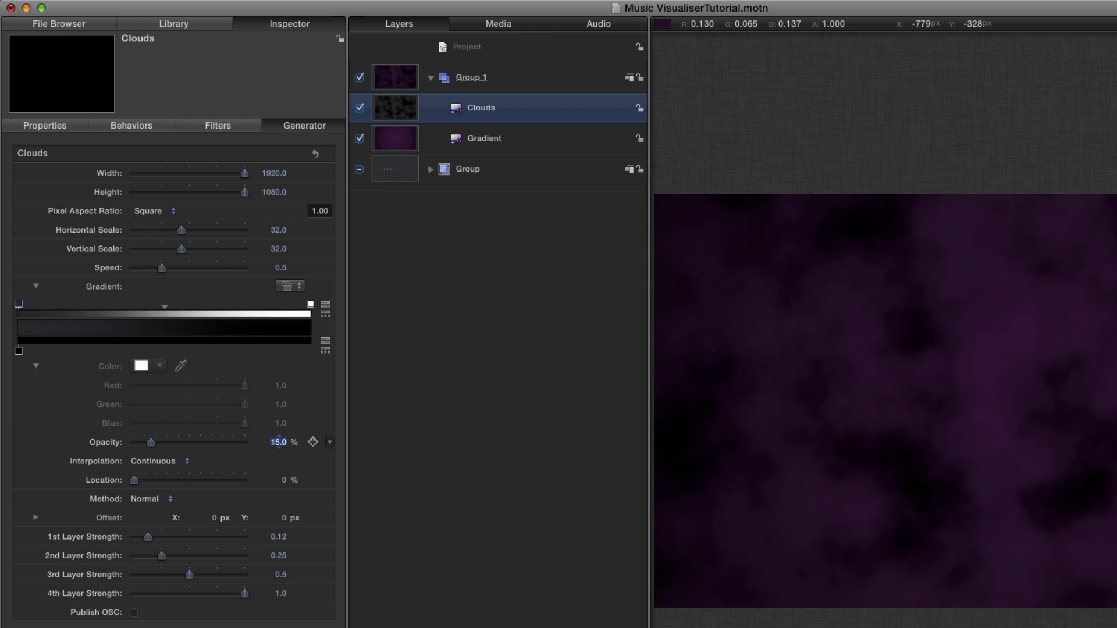
left_click(310, 303)
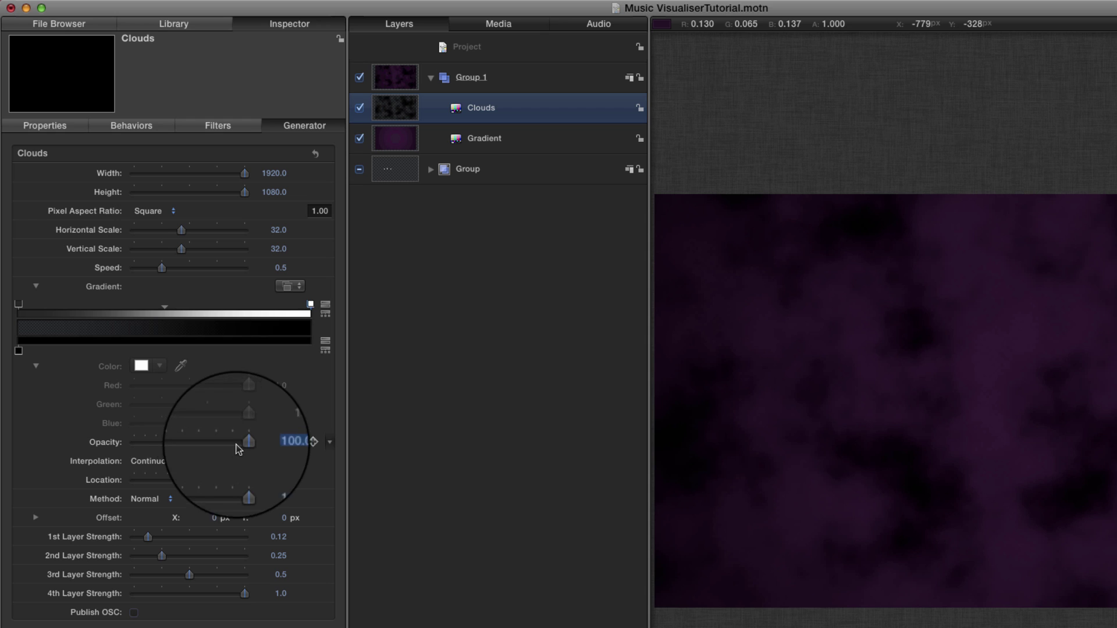
left_click_drag(244, 442, 134, 442)
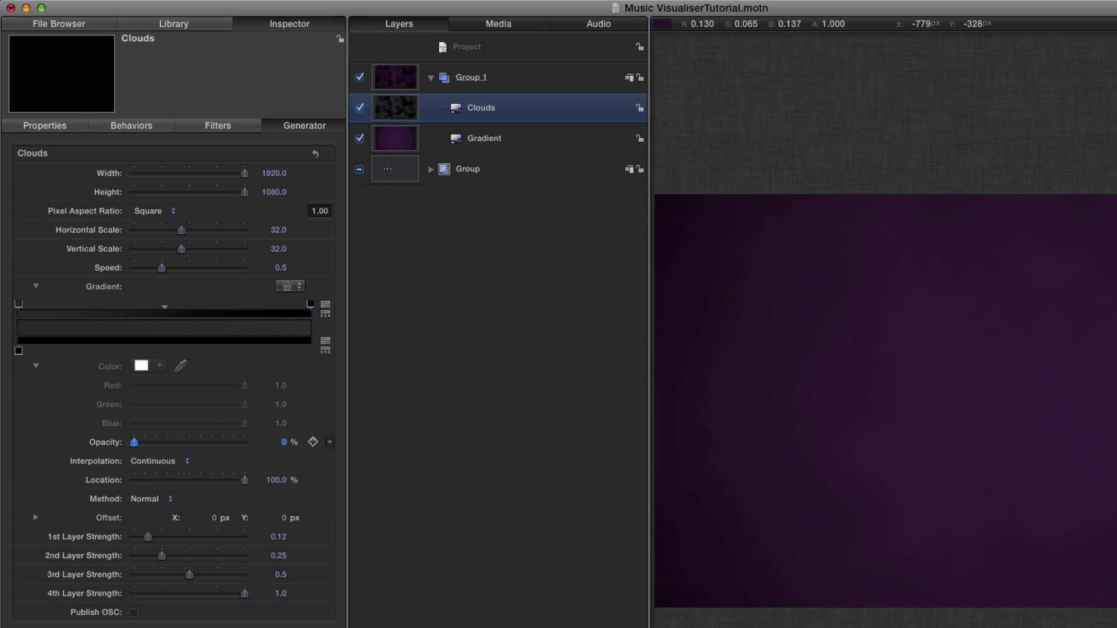
Switch the clouds to Turbulent noise with Speed 2.0.
left_click(149, 498)
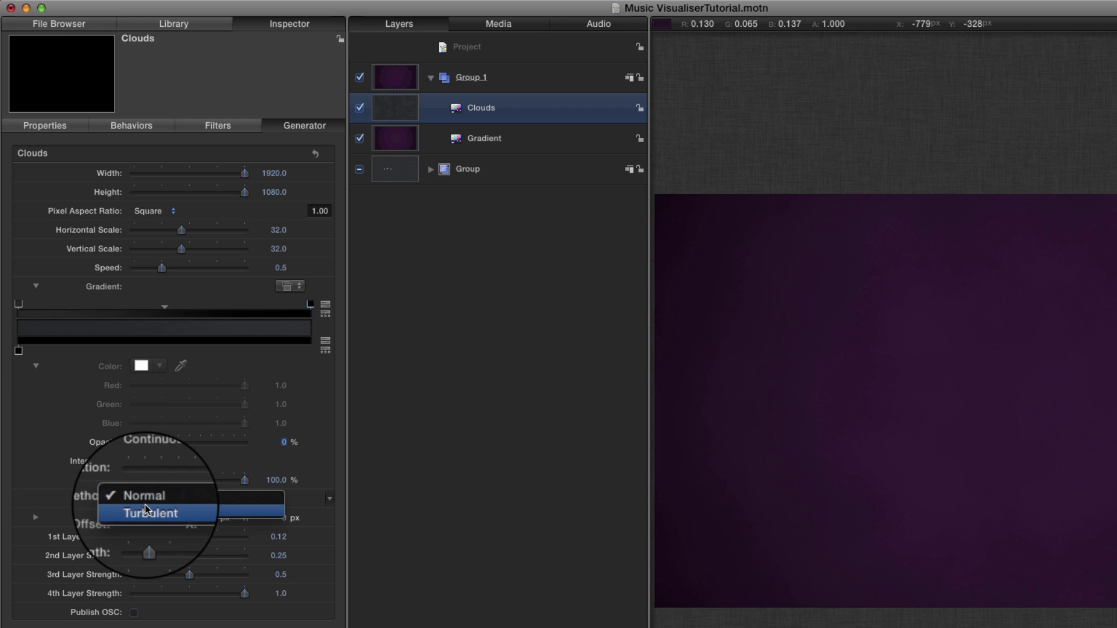
left_click(146, 511)
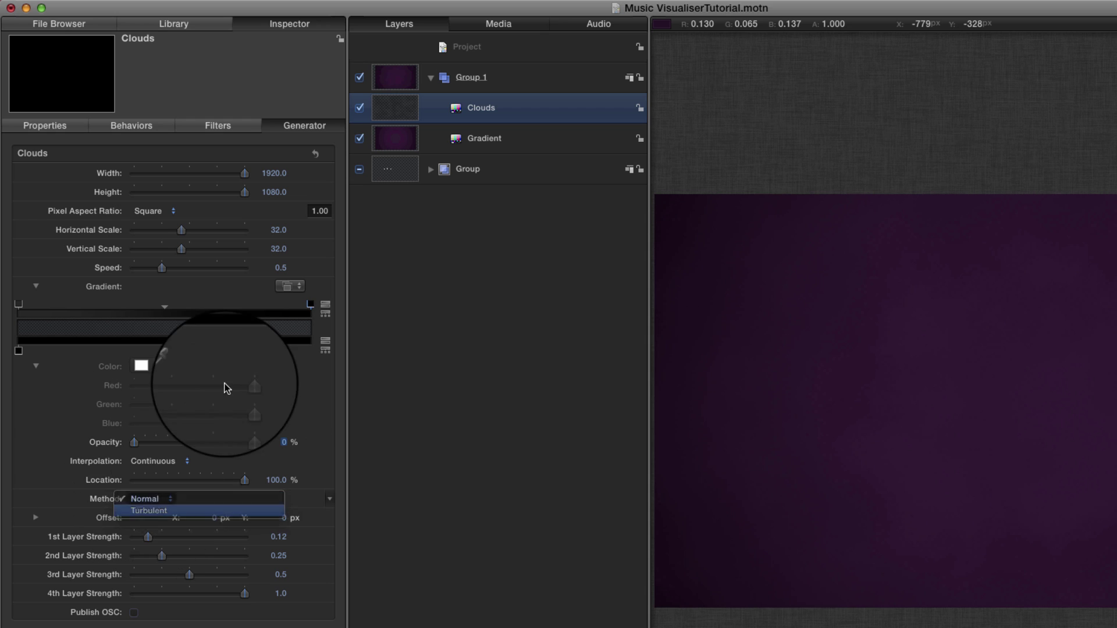
left_click(280, 268)
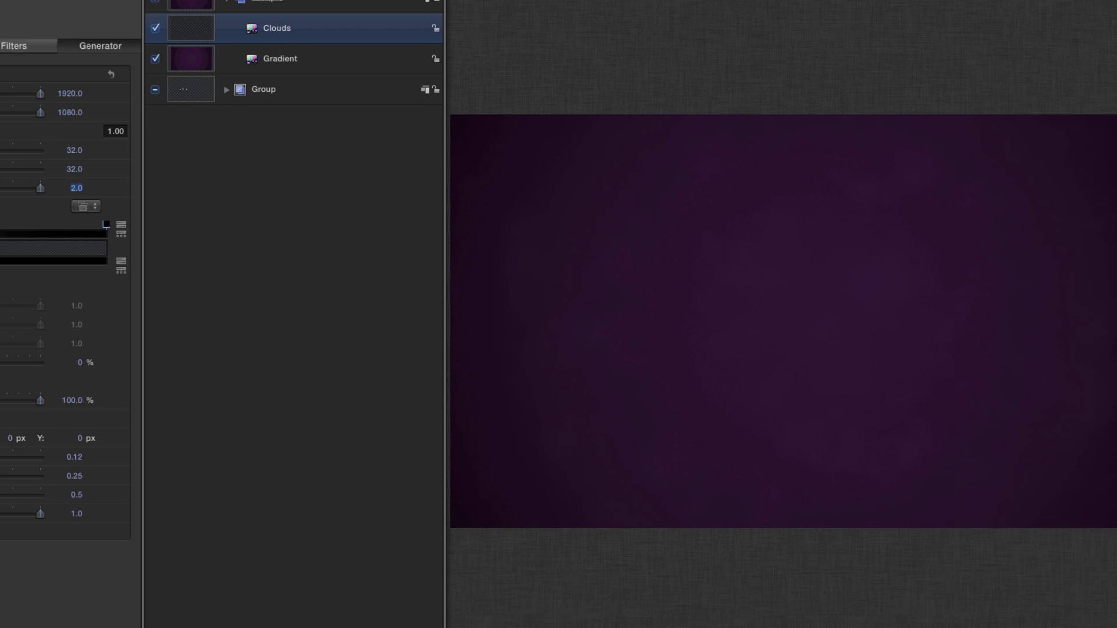
left_click(870, 537)
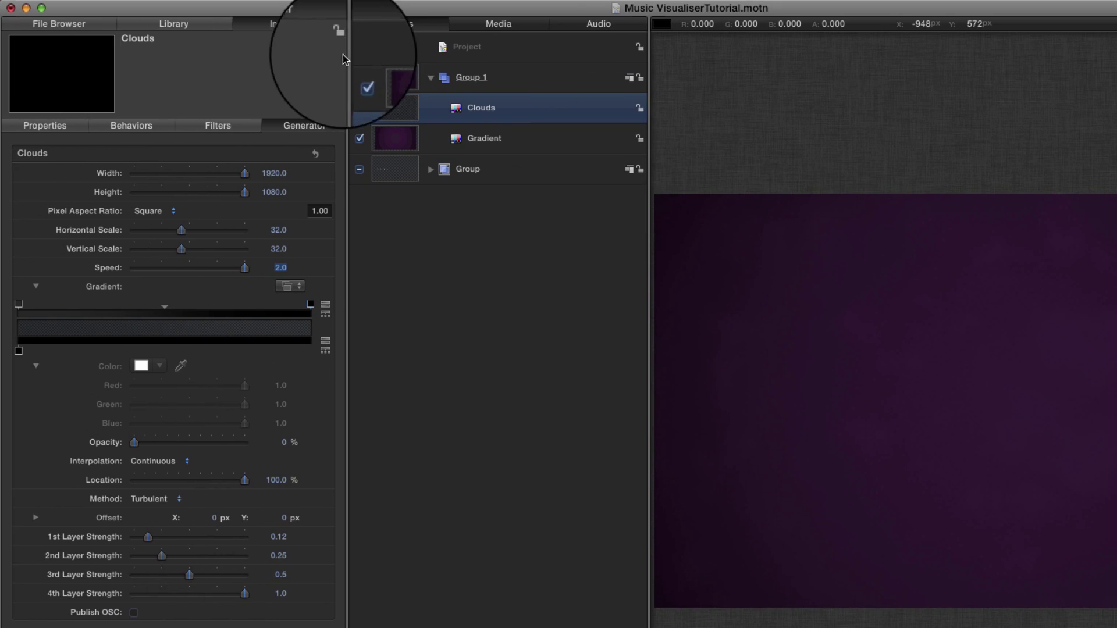
Send Group 1 below the visualiser Group with Cmd+[.
left_click(406, 77)
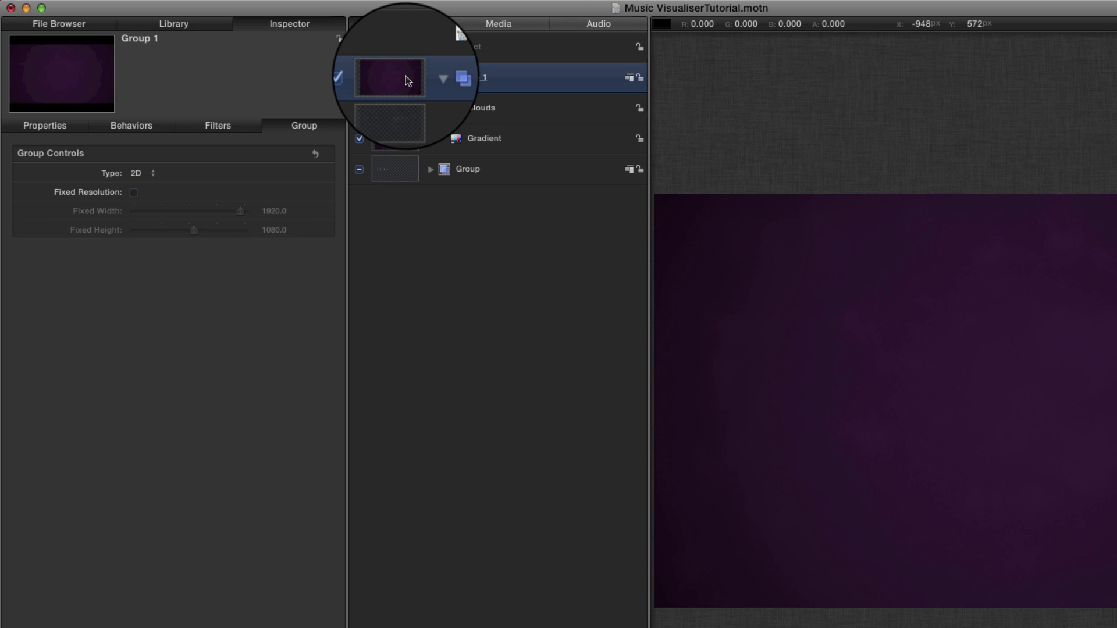
key("super+bracketleft")
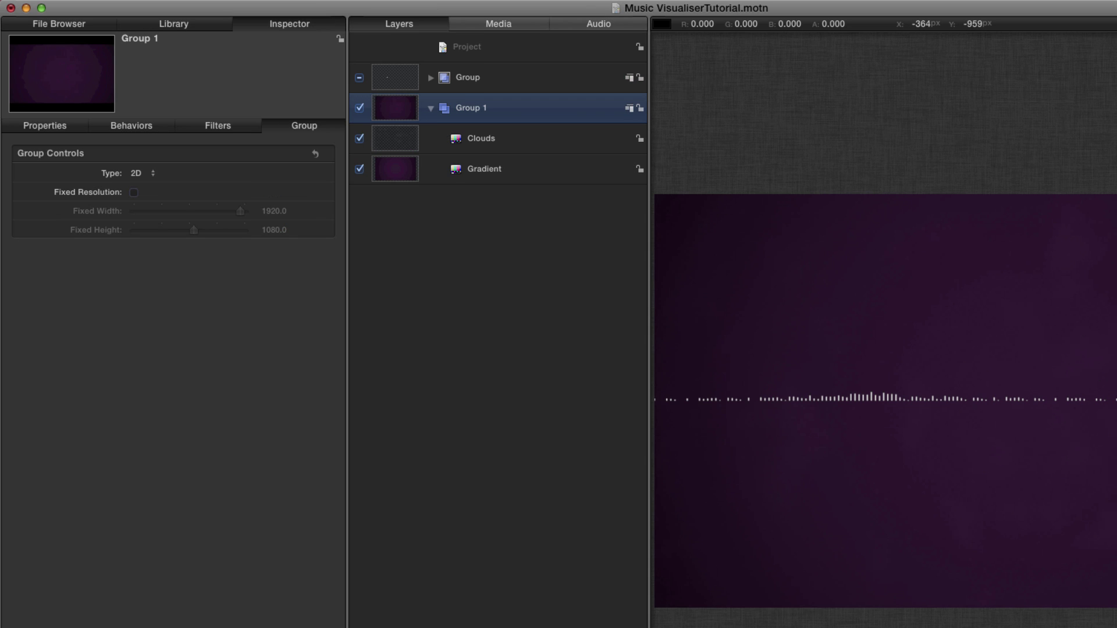
left_click(46, 125)
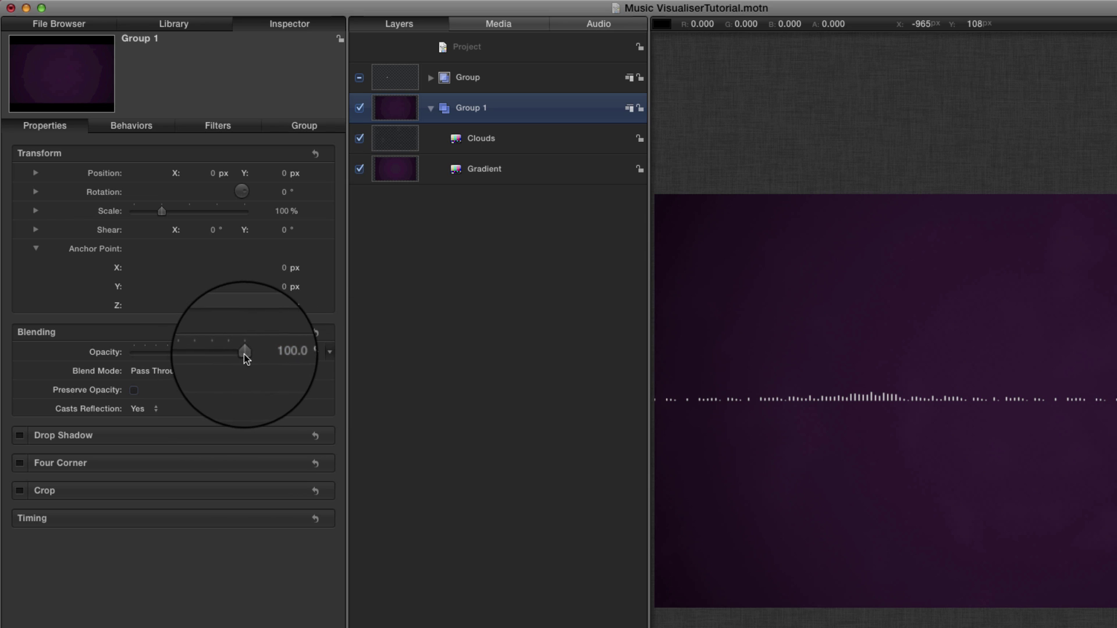
Set Group 1's opacity to 0% and add a Ramp behaviour to it.
left_click_drag(244, 352, 12, 351)
left_click(329, 352)
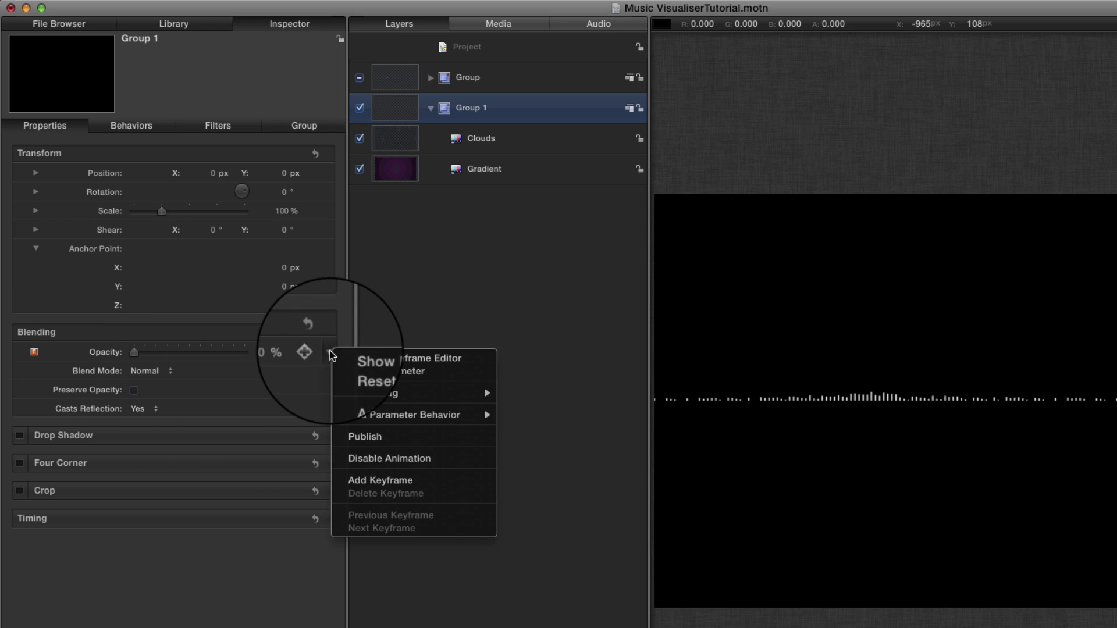
mouse_move(376, 414)
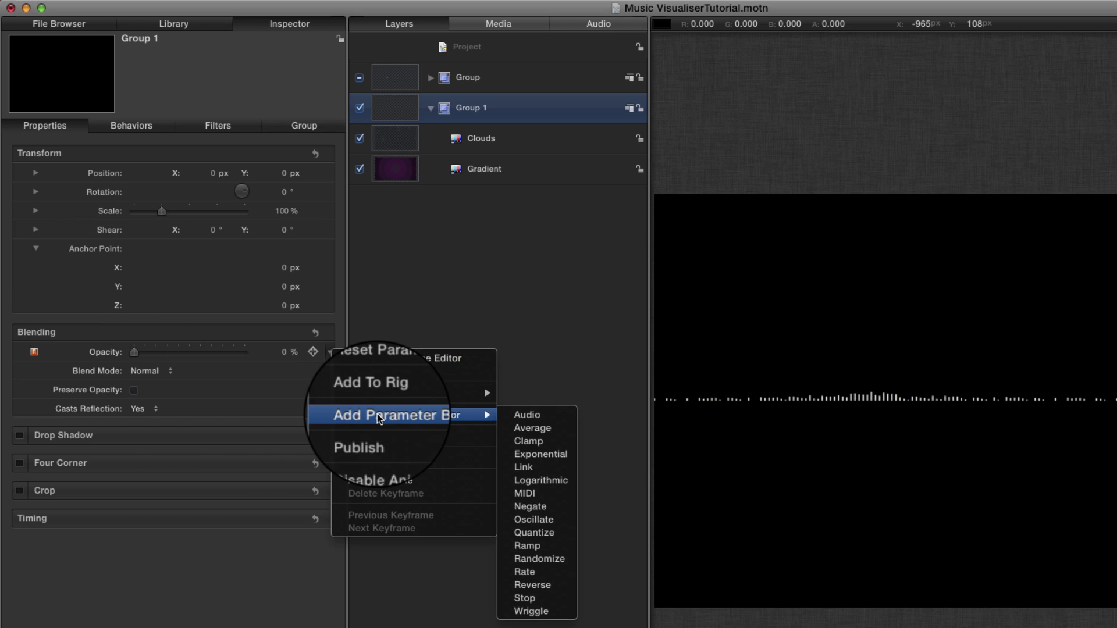
left_click(516, 547)
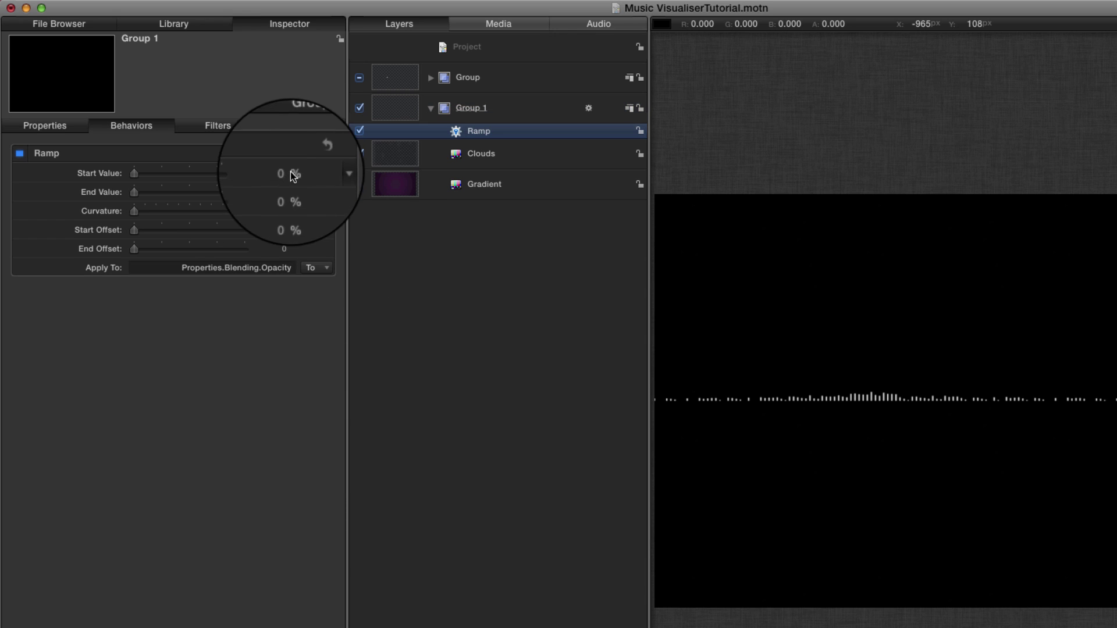
Set the Ramp's End Value to 100 and End Offset to 650, then preview the fade-in.
left_click(284, 193)
type("1")
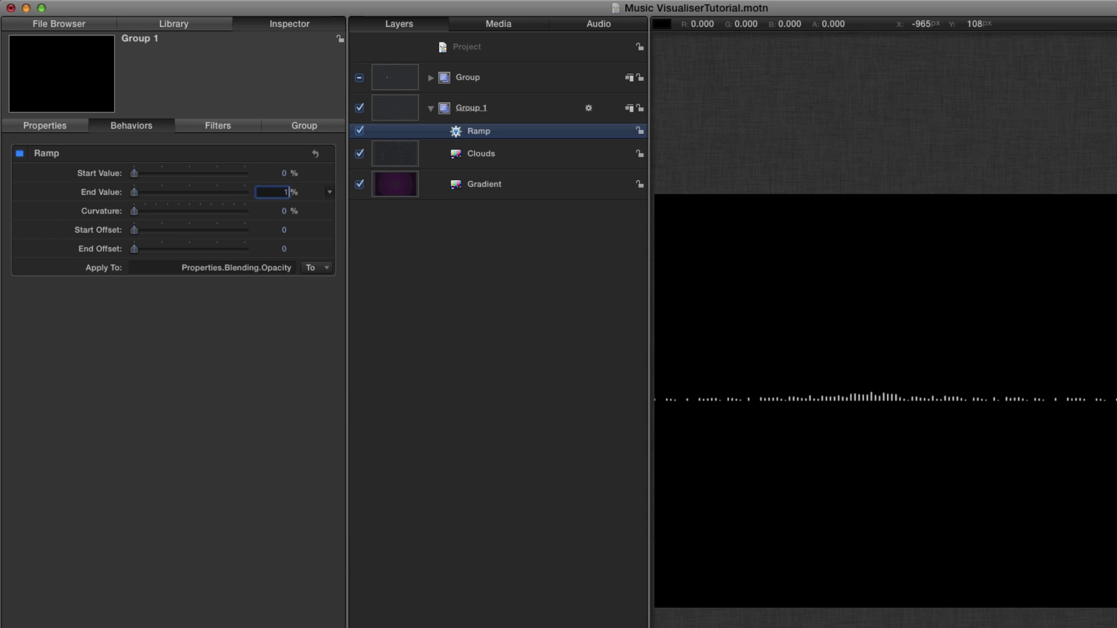
left_click(284, 249)
type("65")
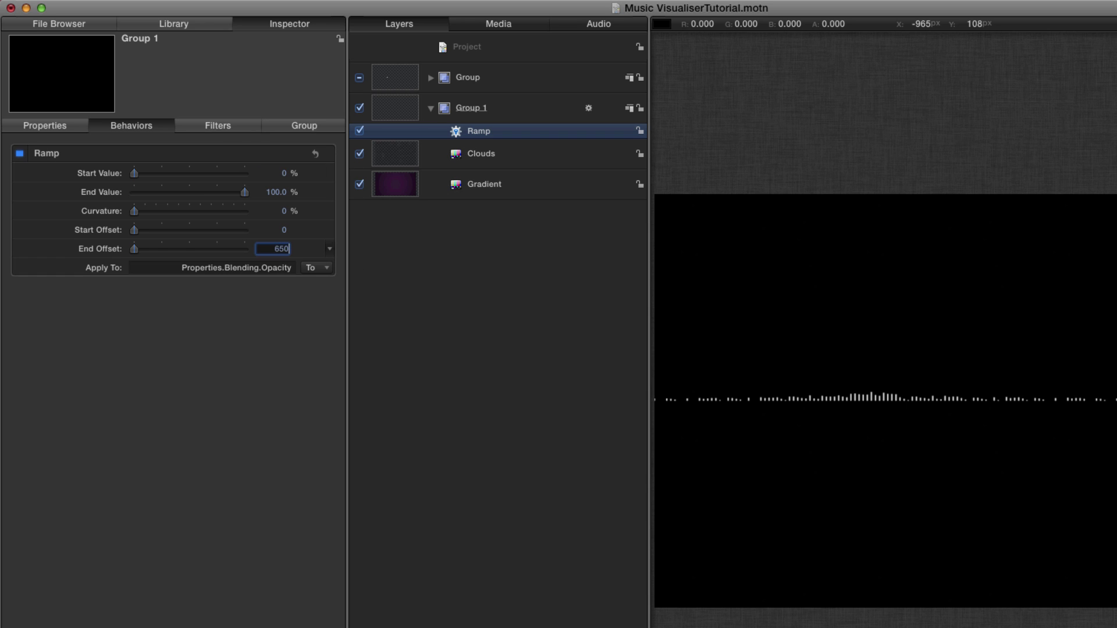
type("0")
key("Return")
key("space")
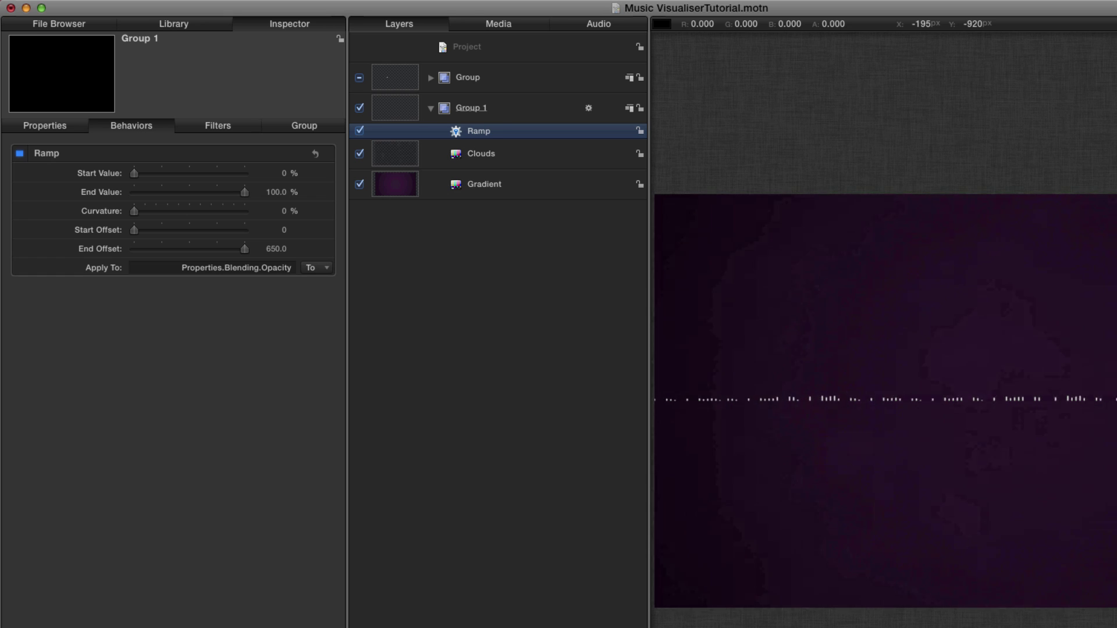
left_click(431, 108)
left_click(430, 77)
left_click(411, 77)
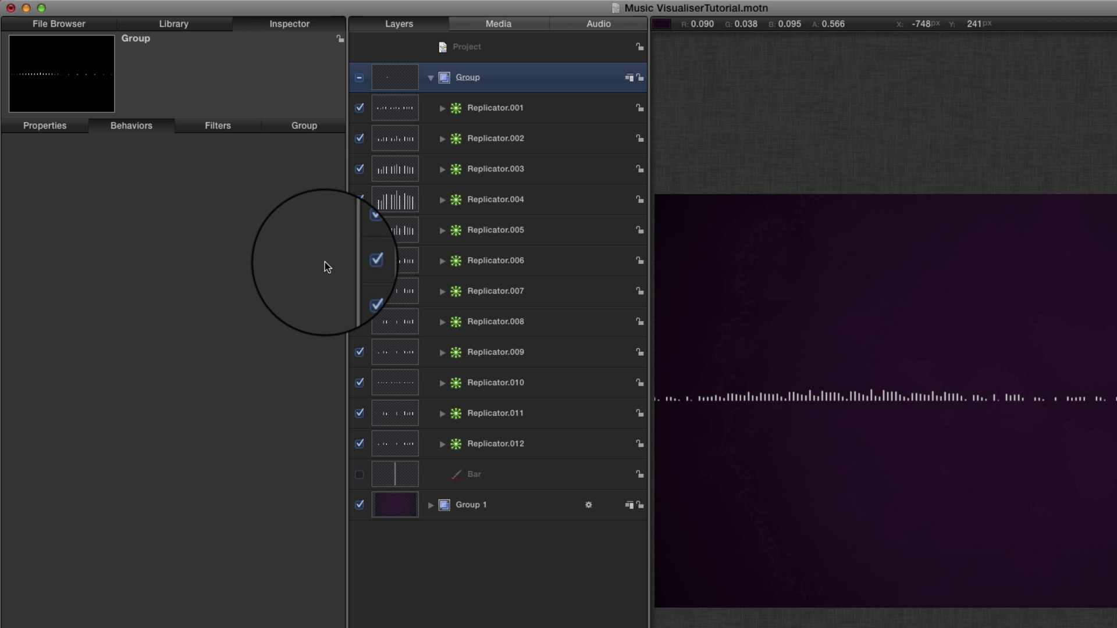
Set the Bar's outline brush colour to light purple (R 0.81, G 0.56, B 1.0).
left_click(386, 473)
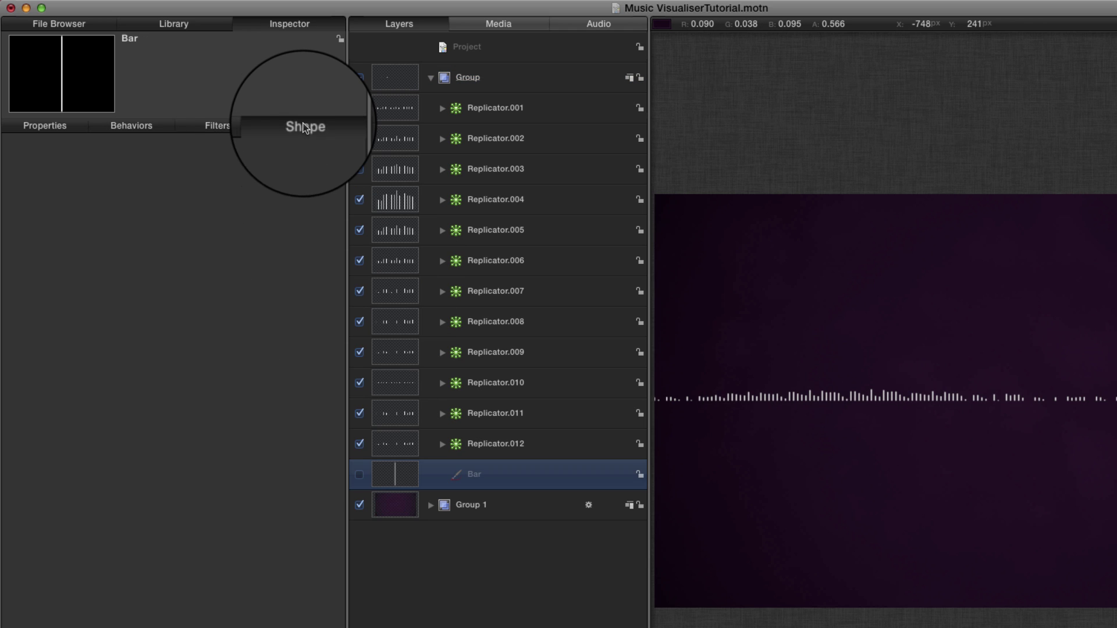
left_click(304, 126)
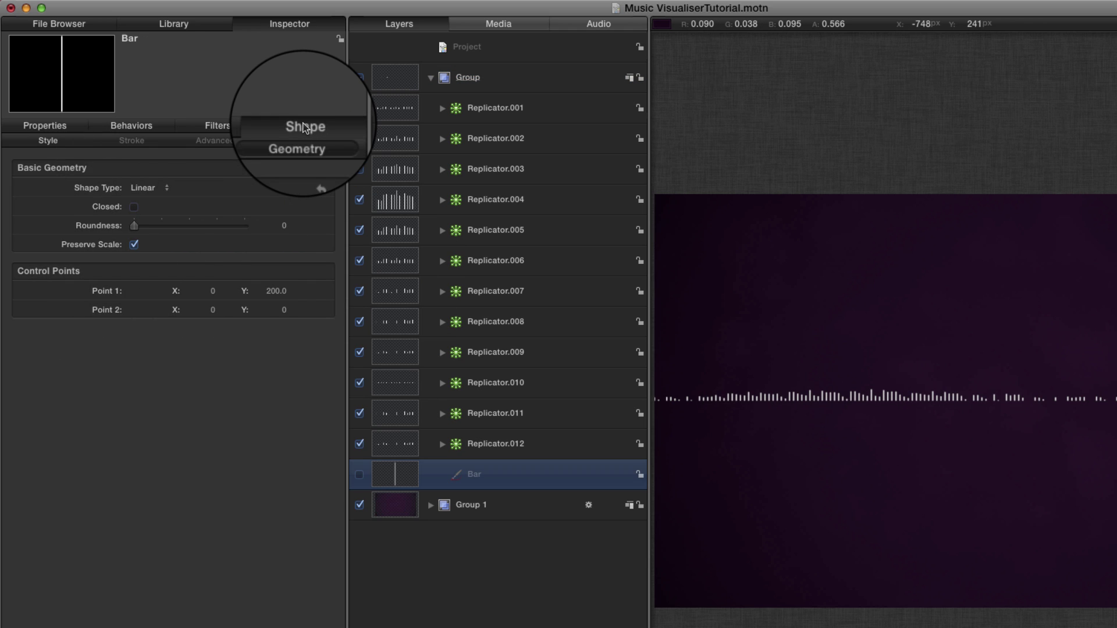
left_click(46, 141)
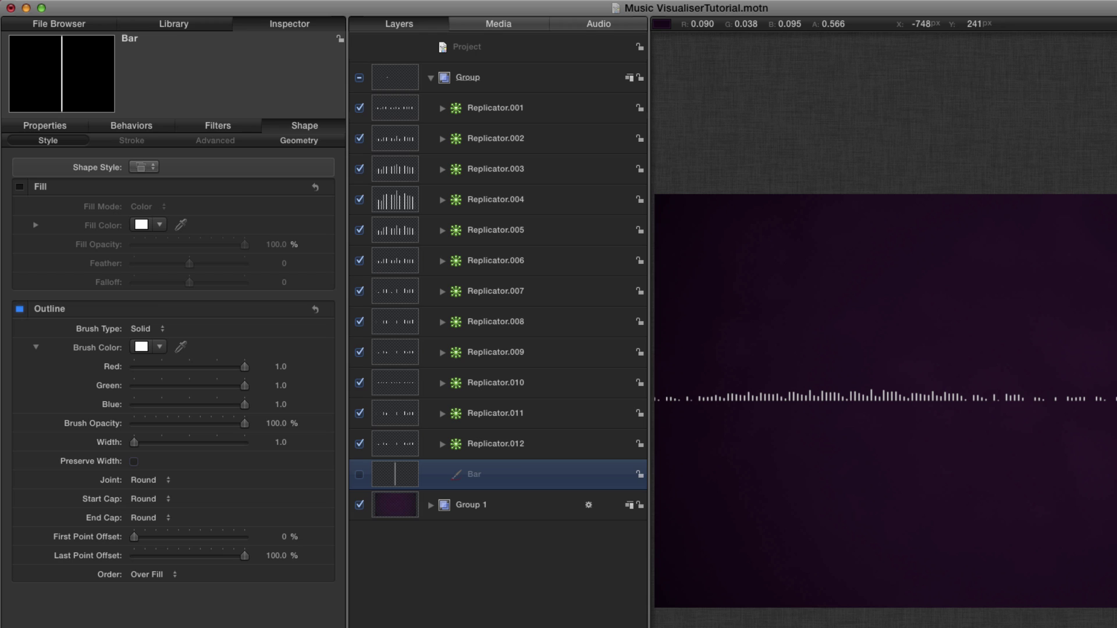
left_click(181, 347)
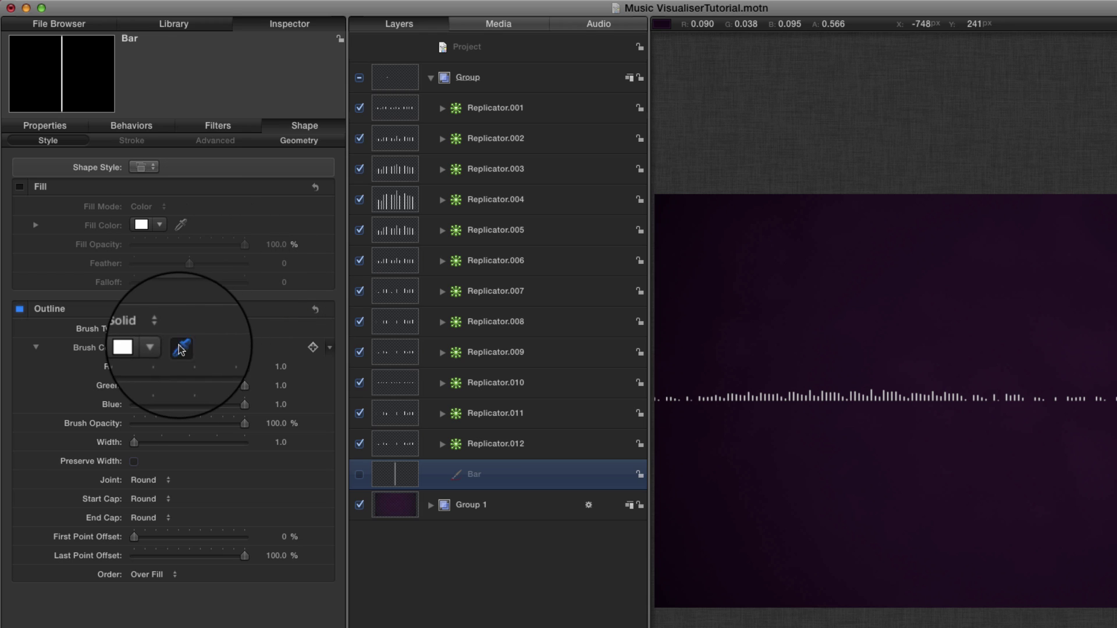
left_click(1064, 381)
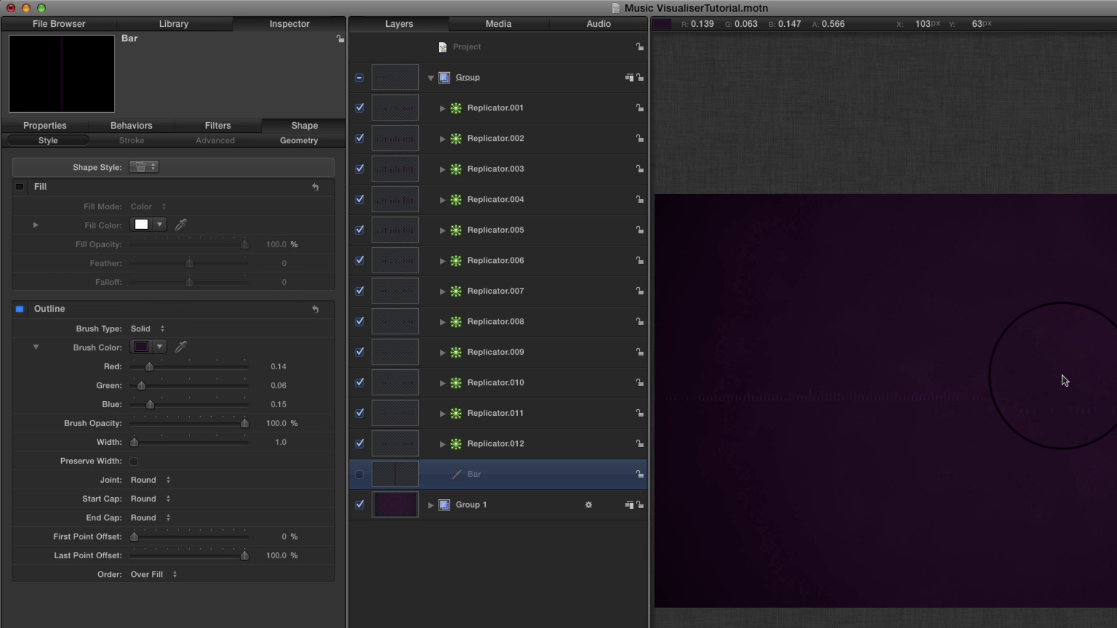
left_click(141, 347)
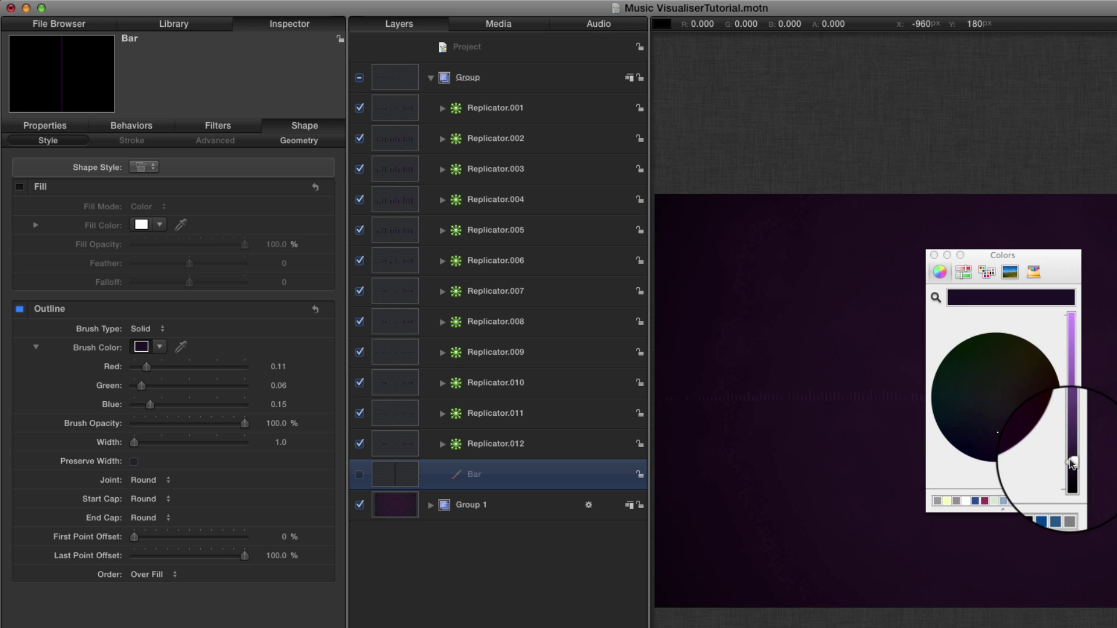
left_click_drag(1073, 463, 1068, 320)
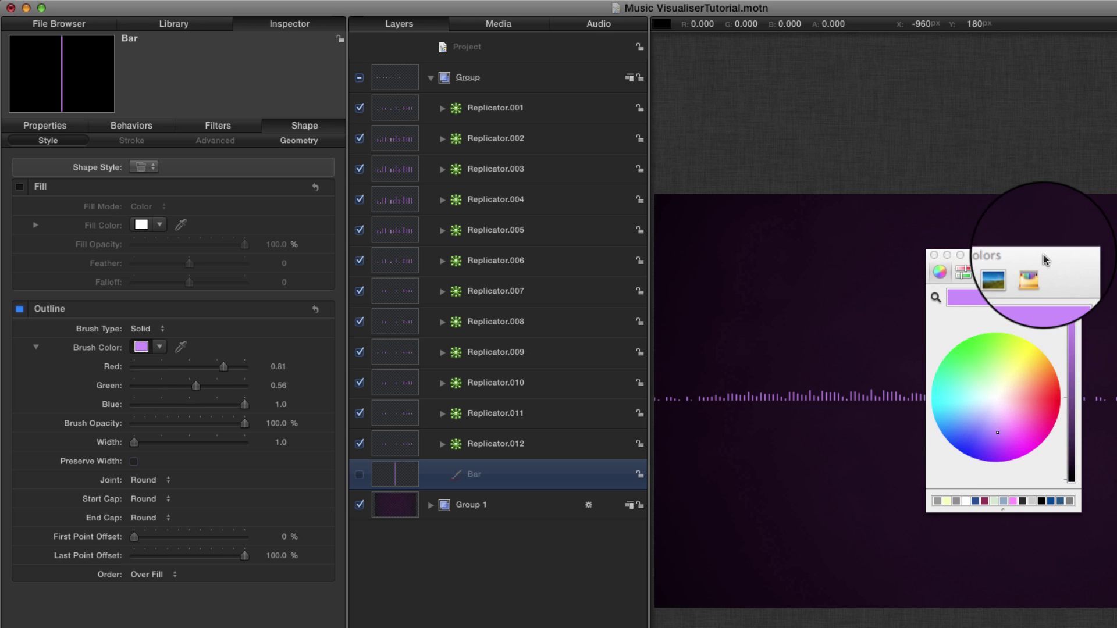
mouse_move(1049, 256)
left_mouse_down()
mouse_move(1015, 554)
mouse_move(916, 459)
left_mouse_up()
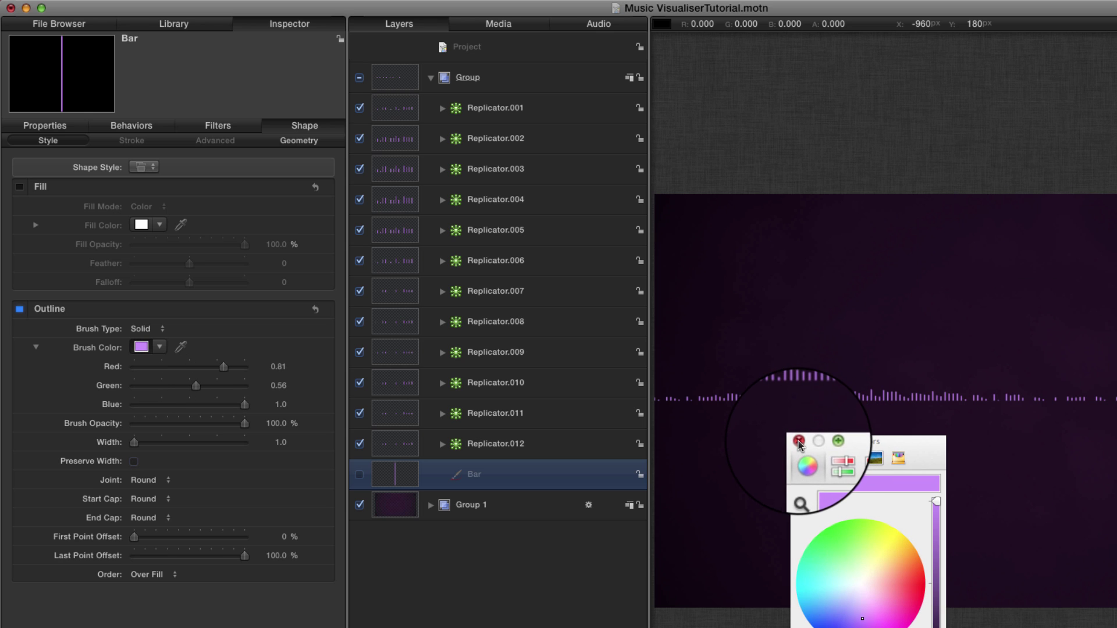
left_click(799, 440)
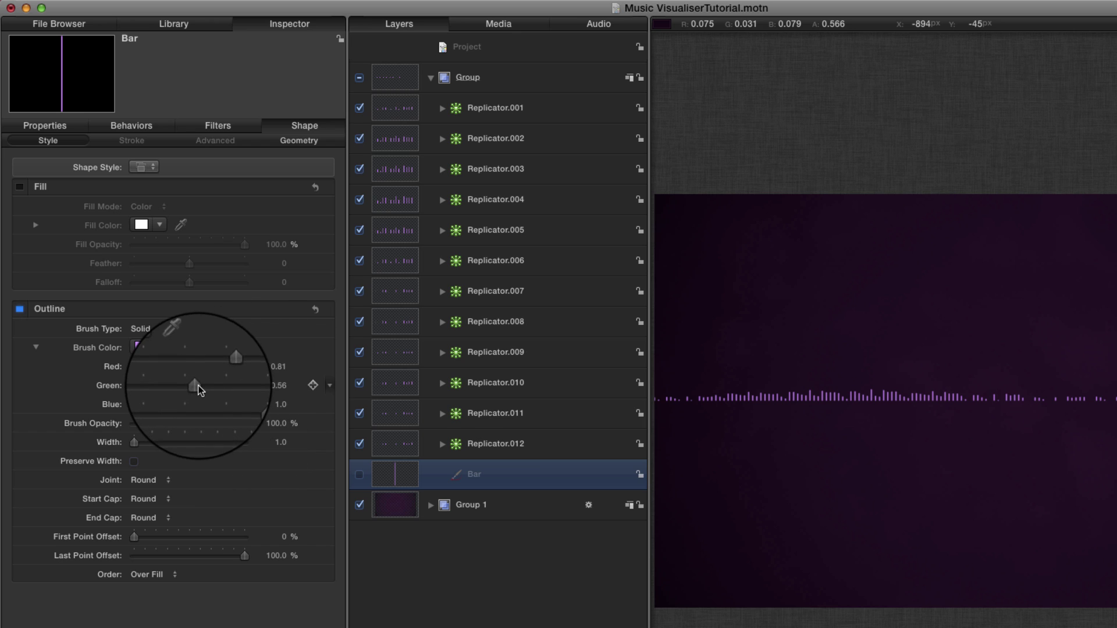
left_click(396, 79)
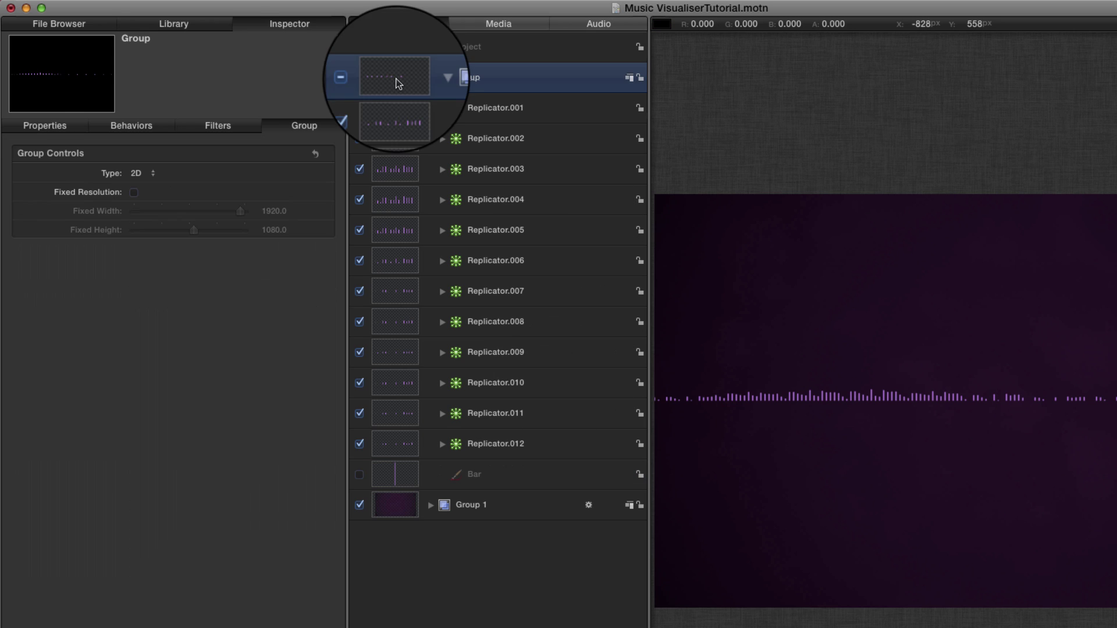
Apply the Color Correction > Levels filter to the visualiser Group and expand its controls.
left_click(173, 25)
left_click(32, 154)
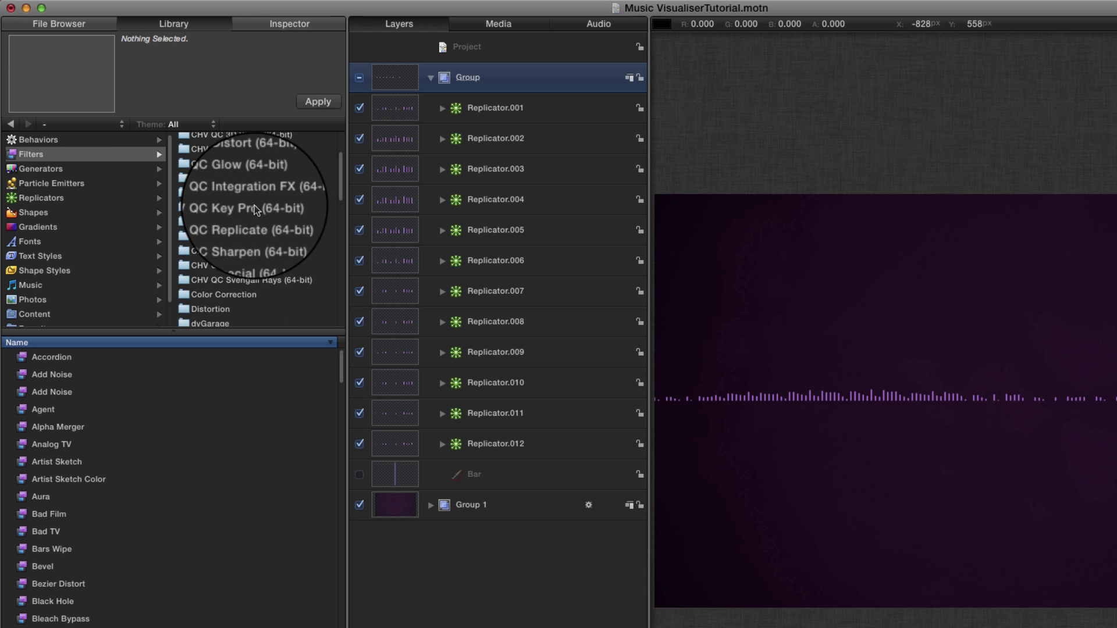
scroll(256, 209, "down", 2)
left_click(223, 274)
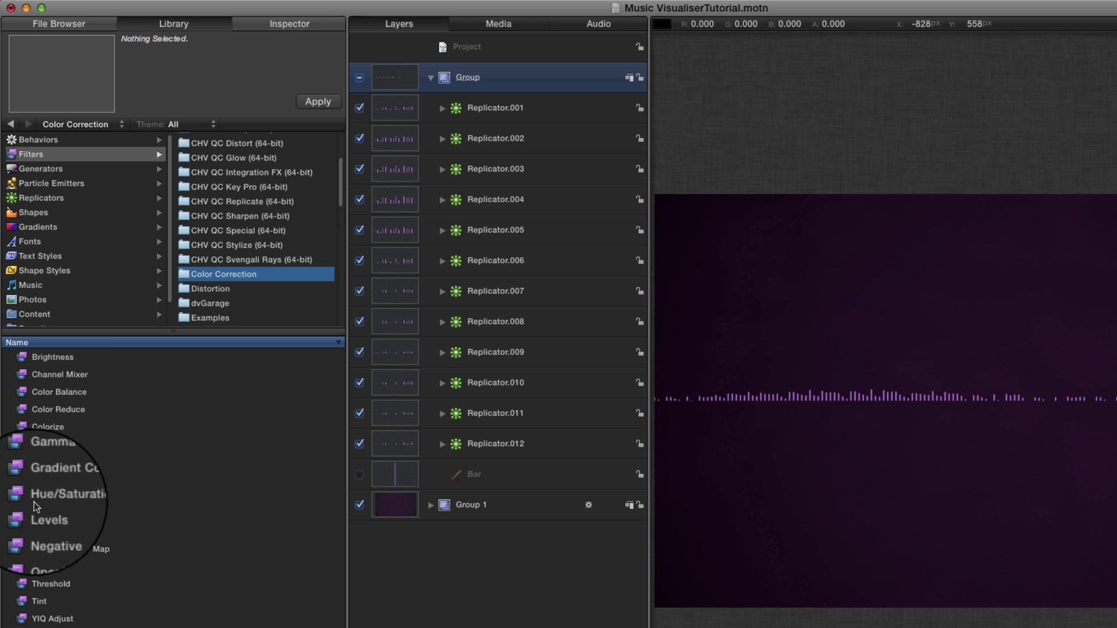
left_click(35, 514)
left_click(323, 103)
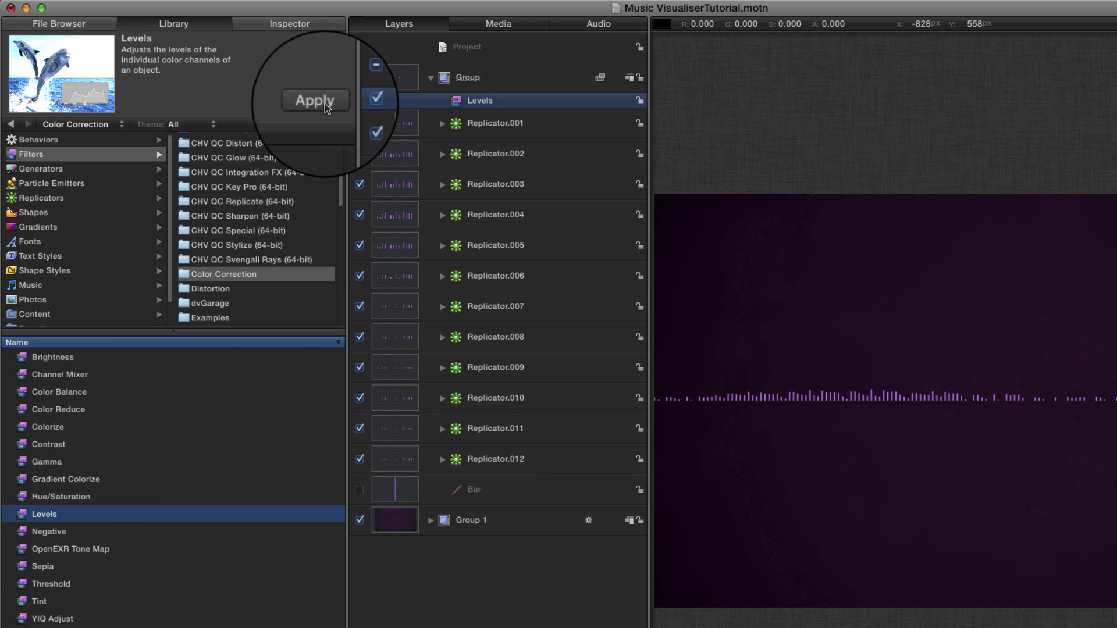
left_click(280, 24)
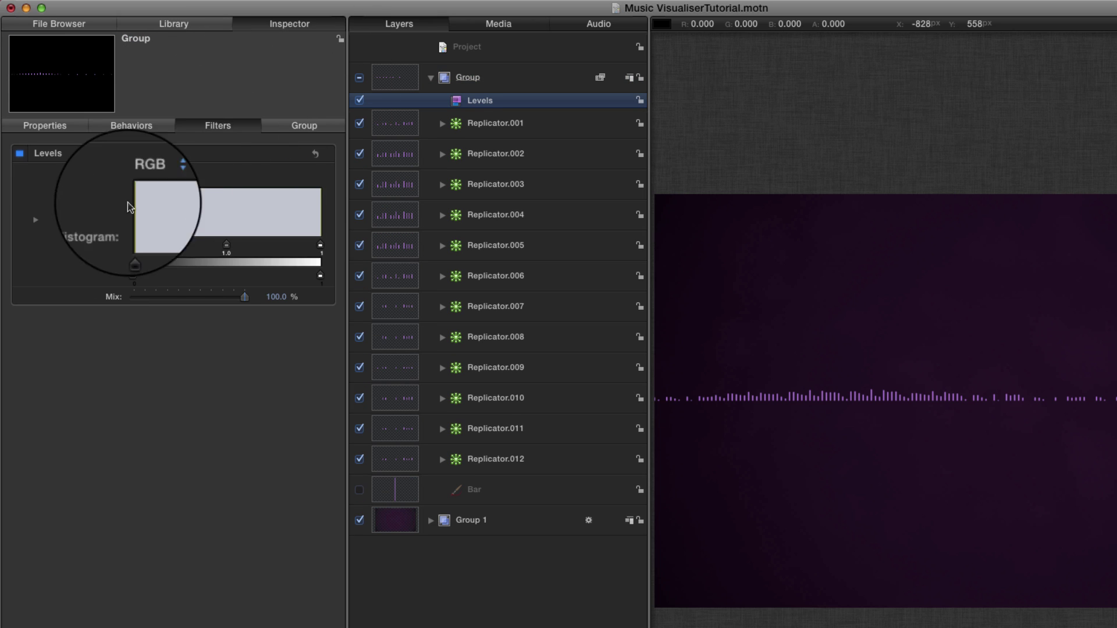
left_click(34, 221)
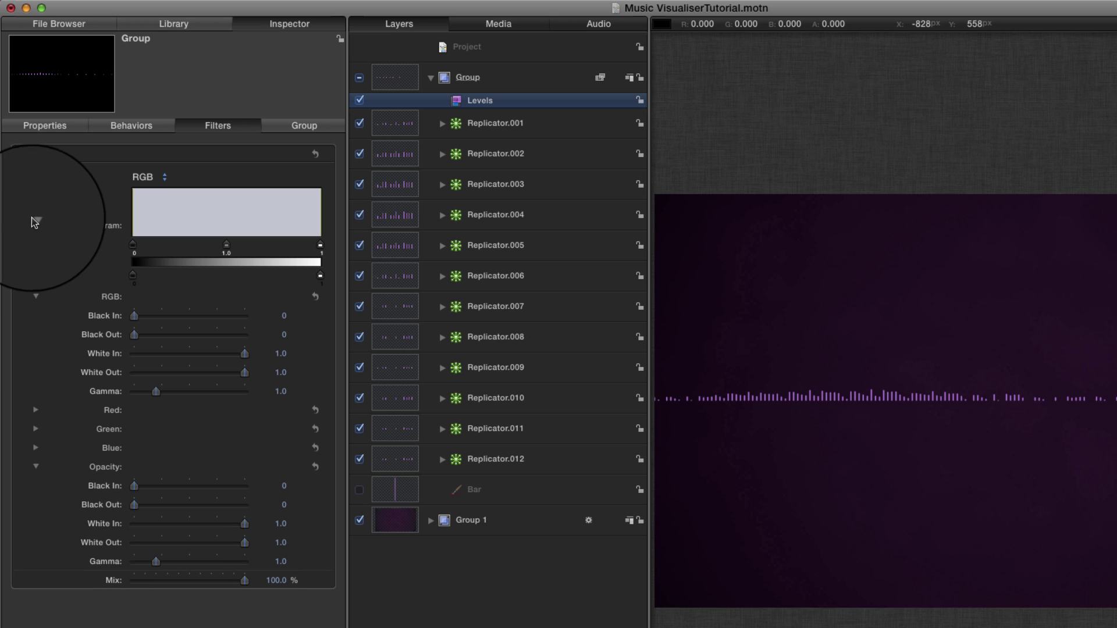
Drive Levels White In with a Harmful or Fatal Audio behaviour, Scale 0.5, Subtract mode, then preview.
left_click(331, 354)
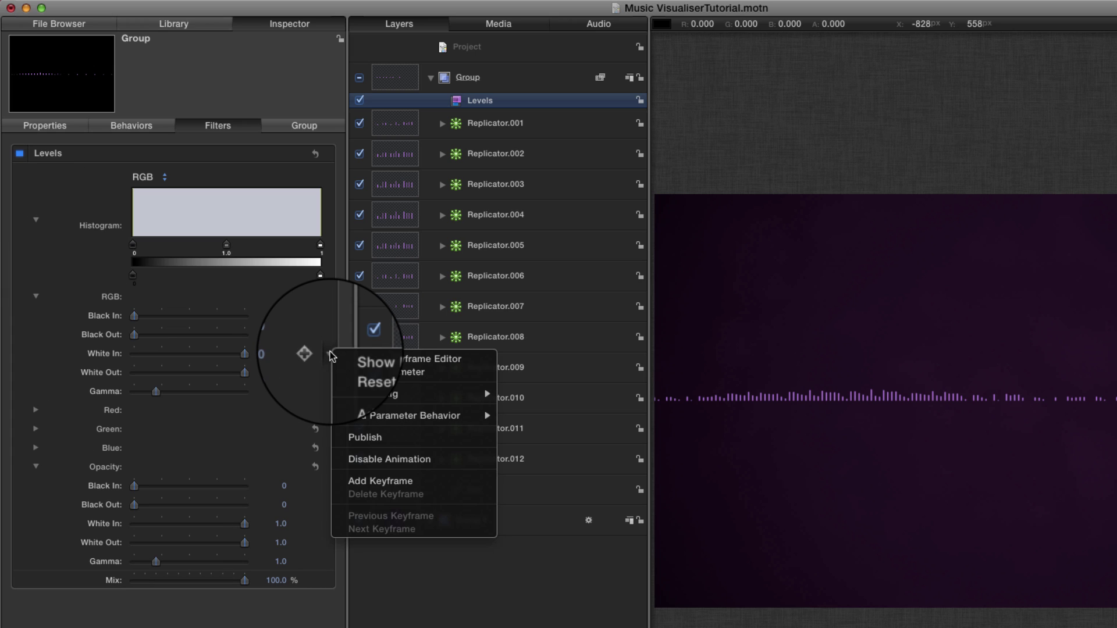
mouse_move(392, 418)
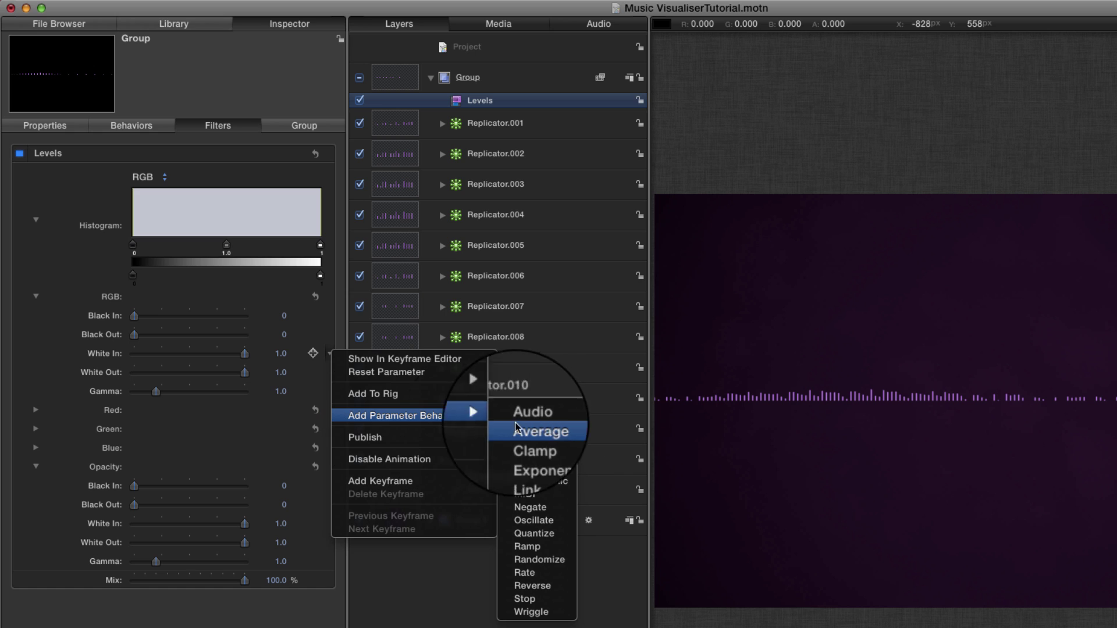
left_click(532, 418)
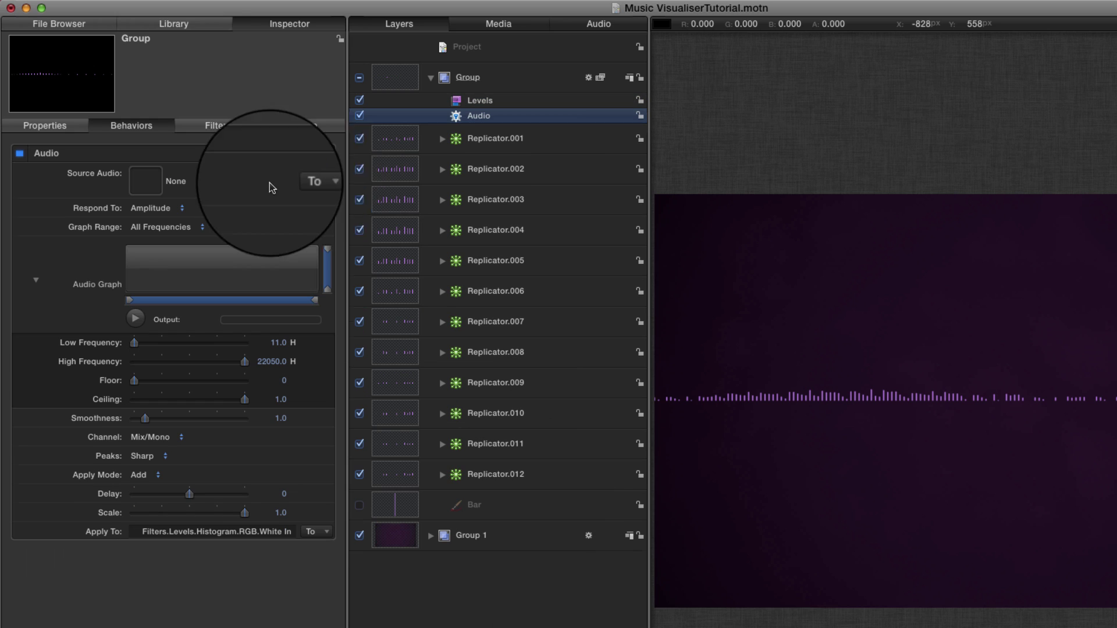
left_click(298, 175)
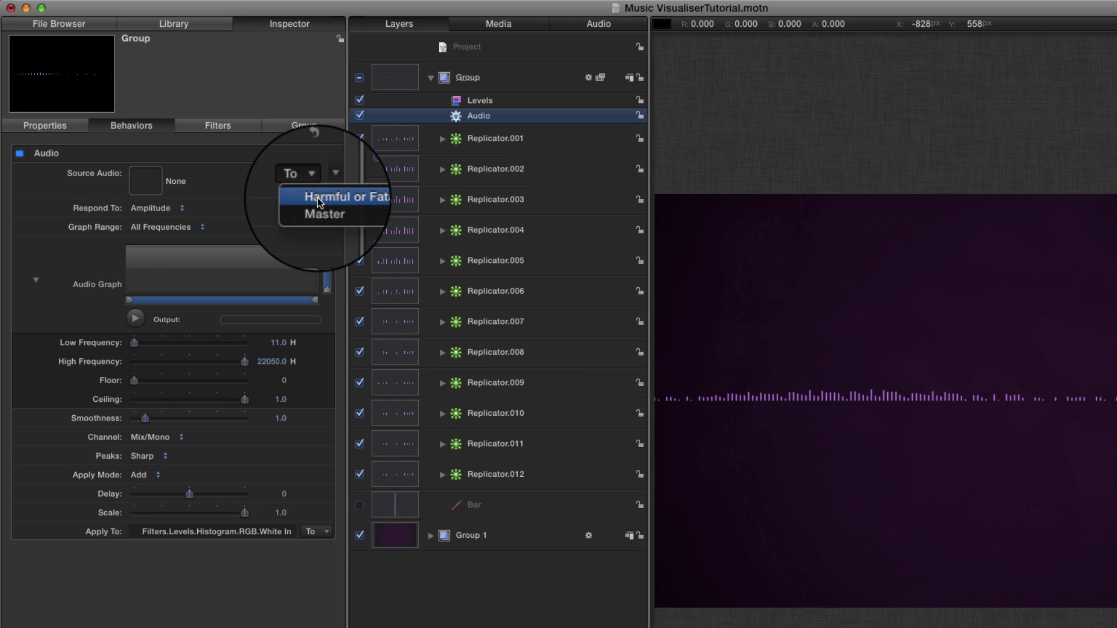
left_click(318, 198)
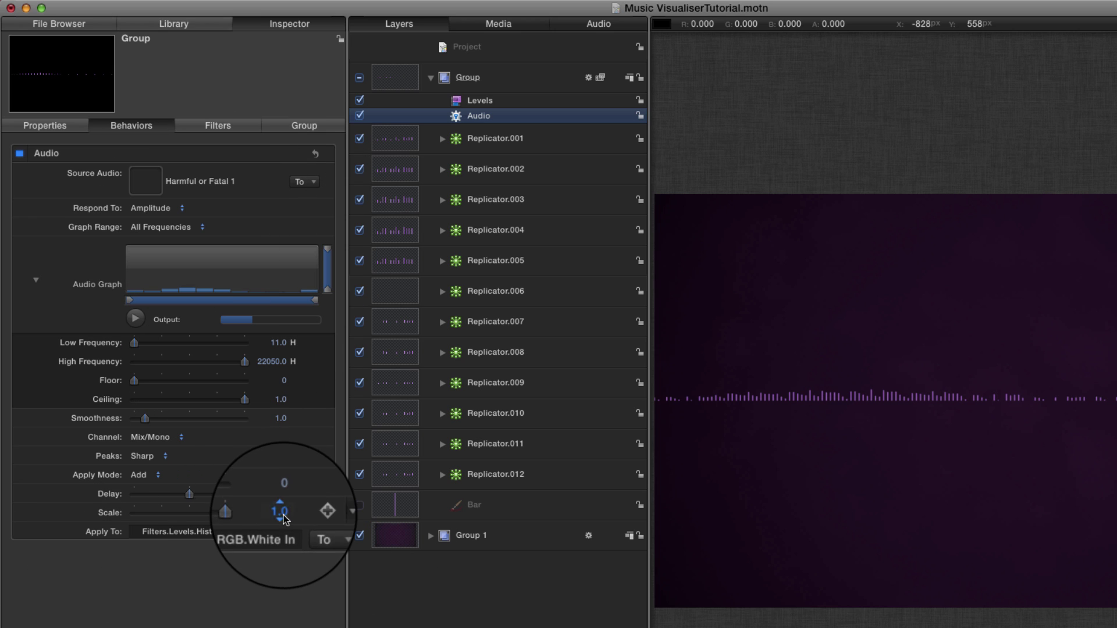
left_click_drag(281, 512, 273, 513)
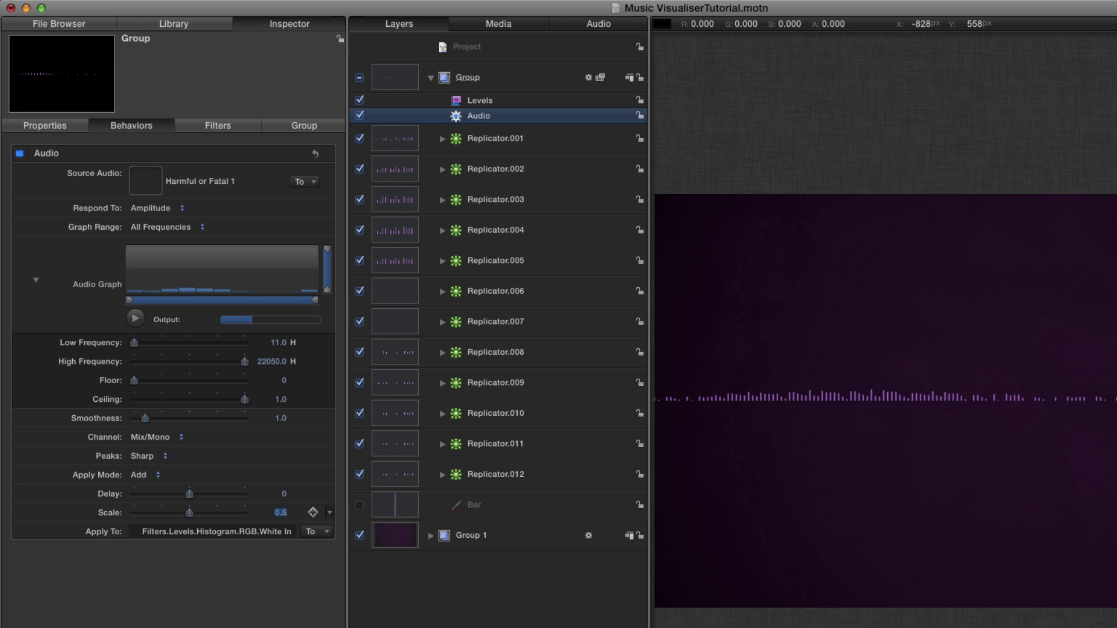
left_click(139, 474)
left_click(140, 487)
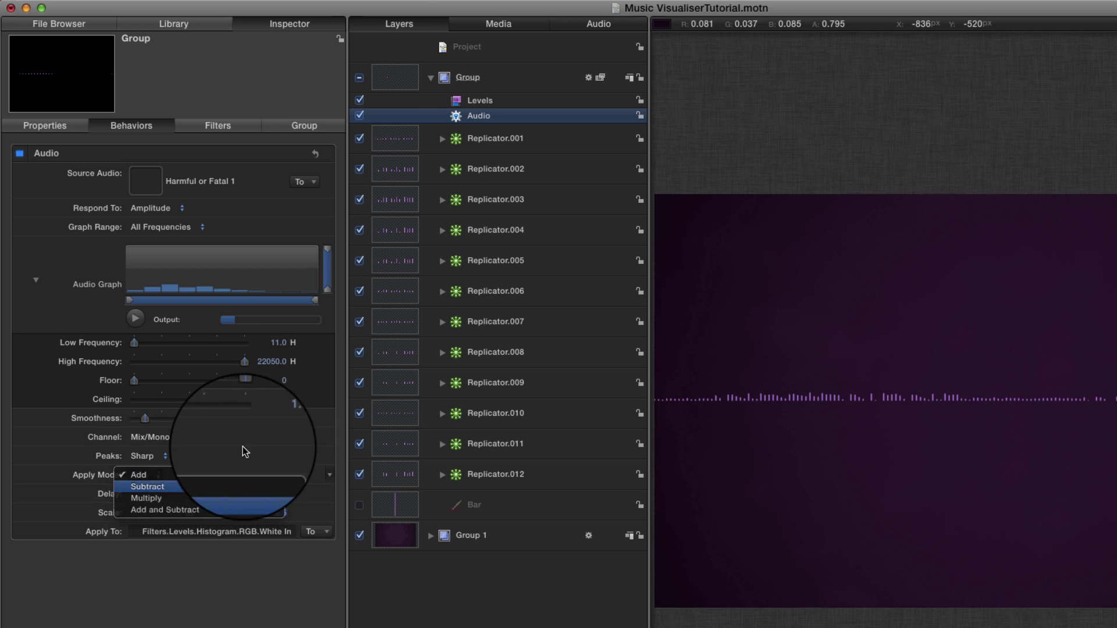
left_click(217, 124)
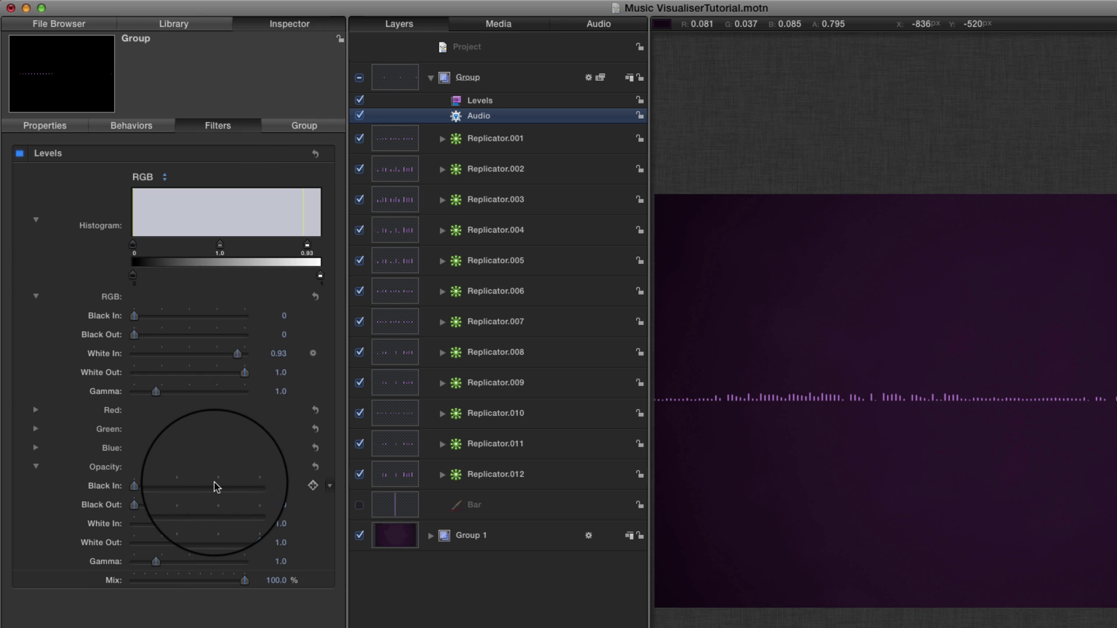
key("space")
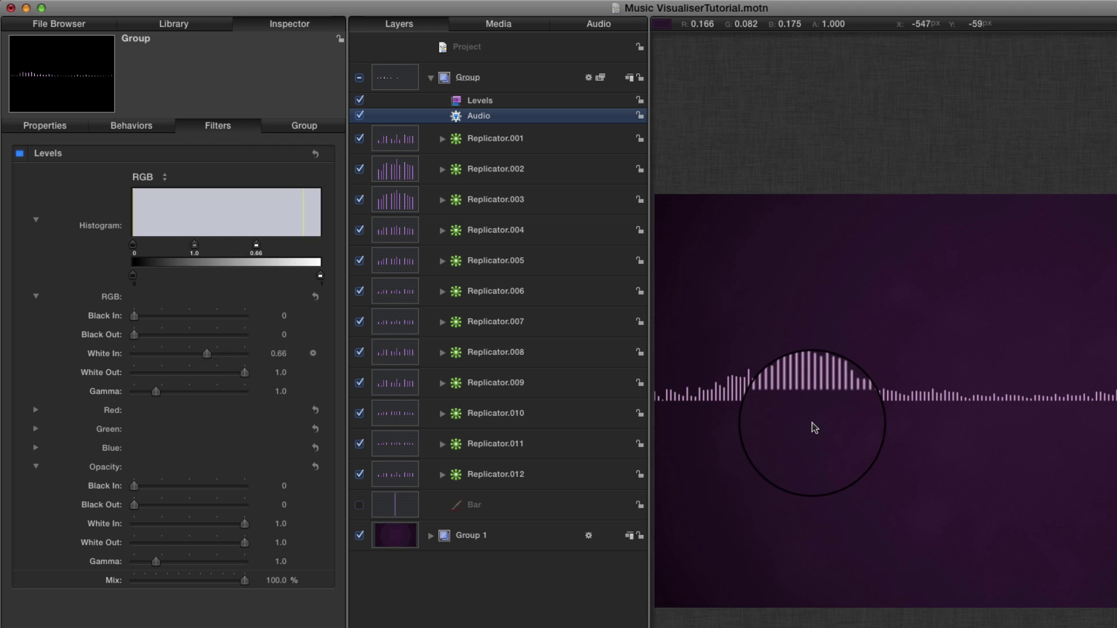
left_click_drag(836, 400, 773, 407)
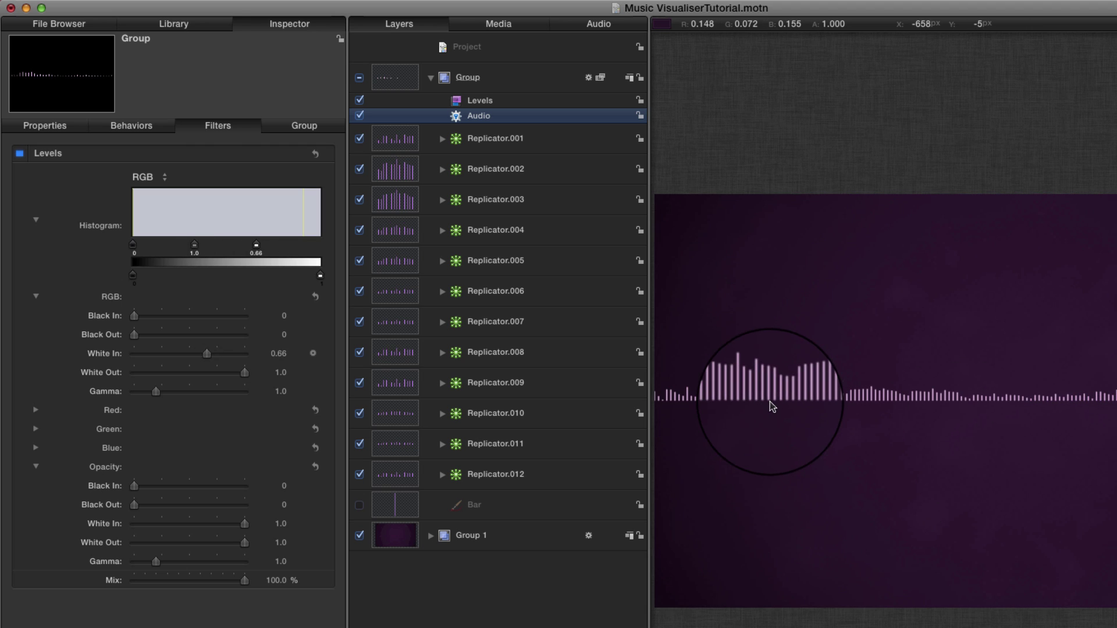
Apply the Glow filter from the Library to the bars' Group.
left_click(391, 77)
left_click(177, 30)
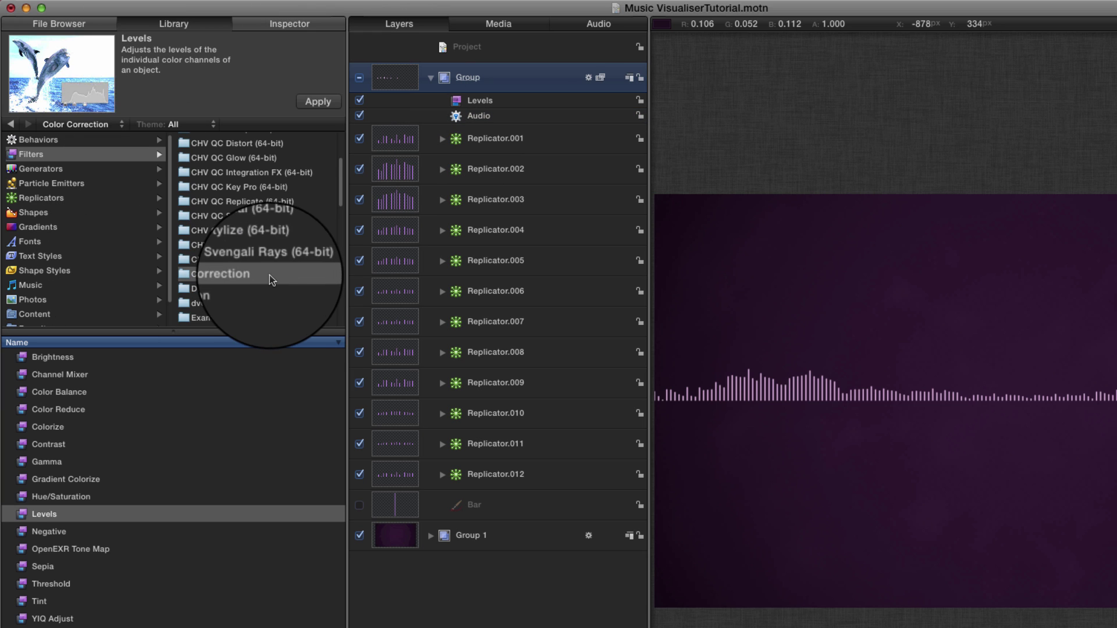
scroll(272, 279, "down", 5)
left_click(215, 286)
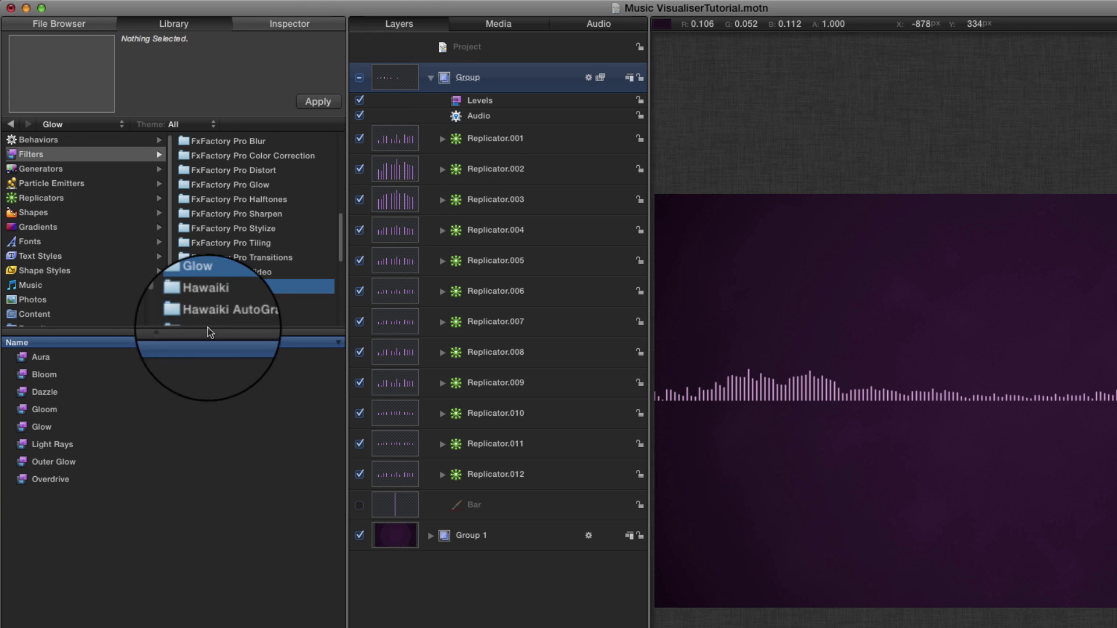
left_click(46, 425)
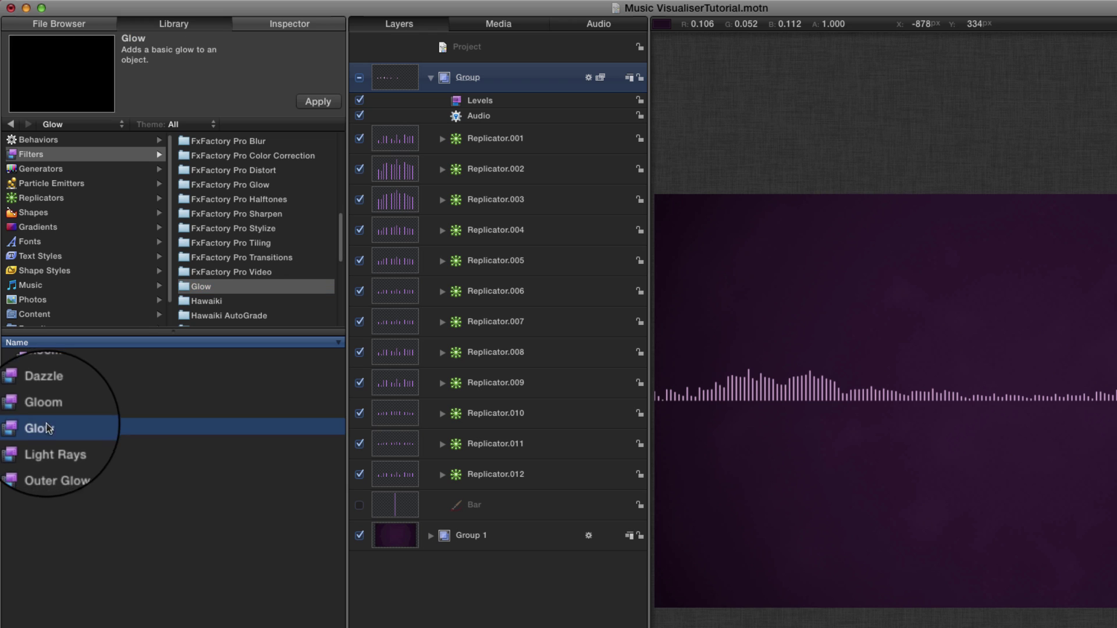
left_click(320, 102)
Set the Glow filter's Radius to 20, Opacity to 0.5 and Threshold to 0.
left_click(244, 25)
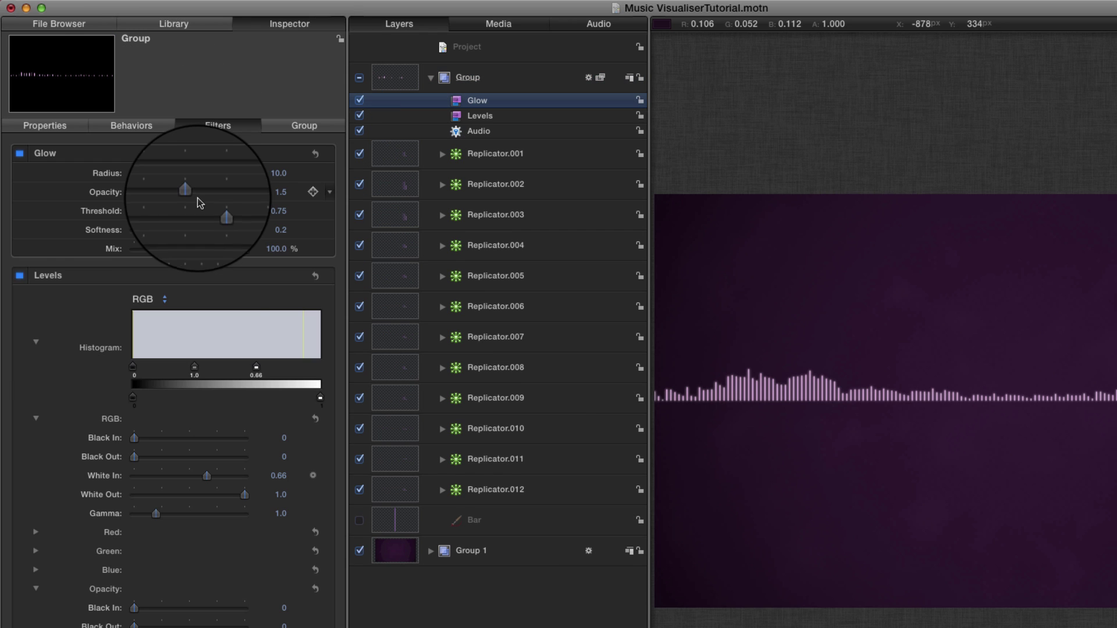
left_click(279, 173)
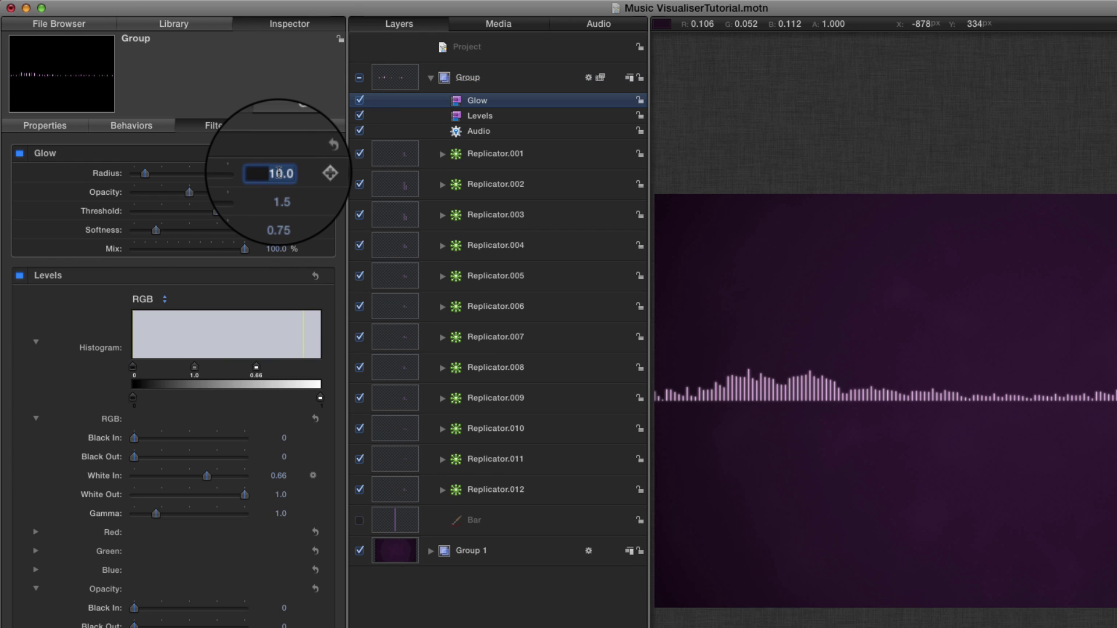
type("20")
key("Return")
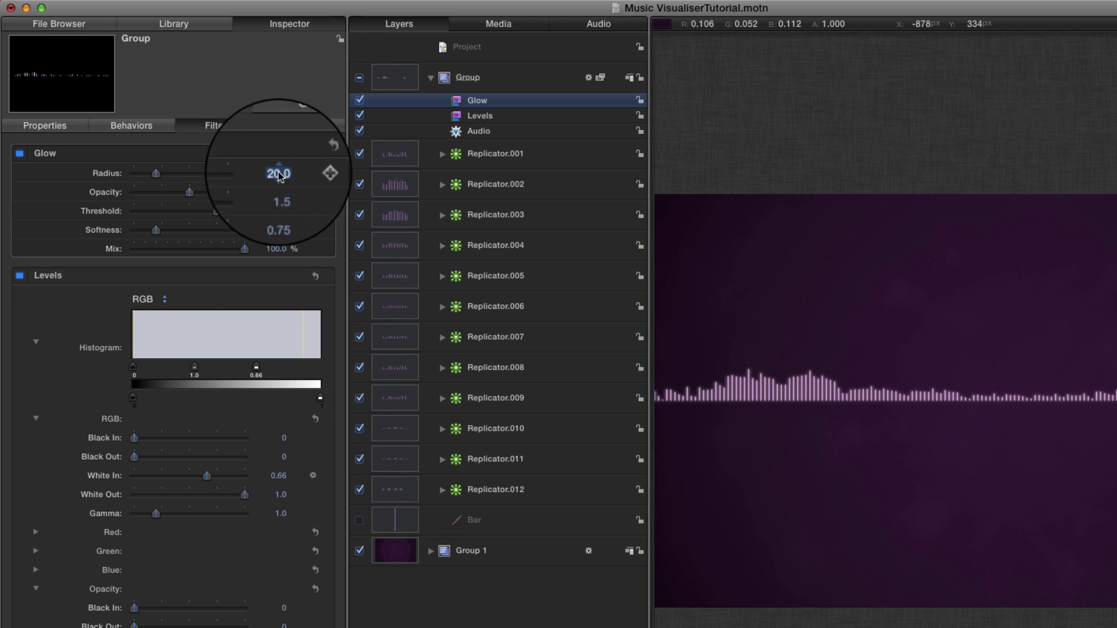
left_click(281, 192)
type("0.5")
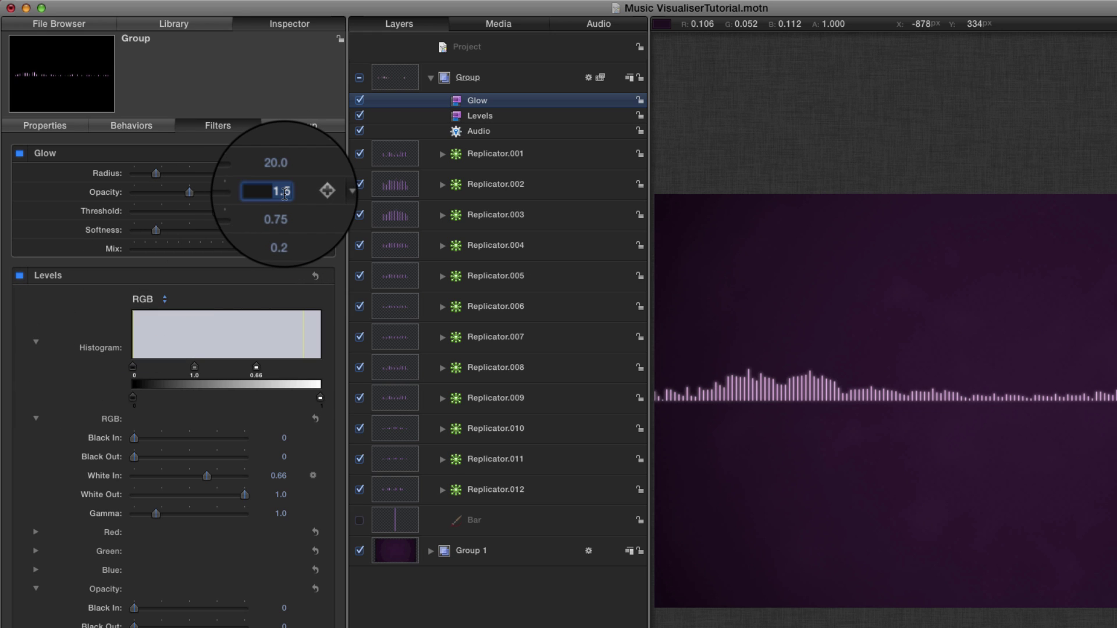
key("Return")
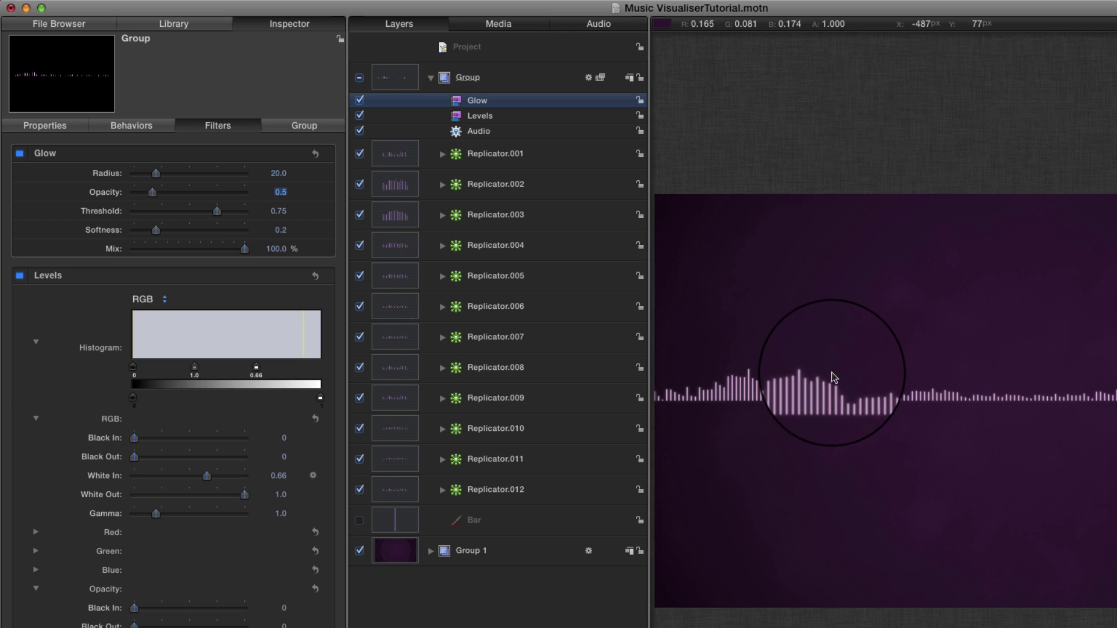
left_click(792, 401)
left_click(829, 417)
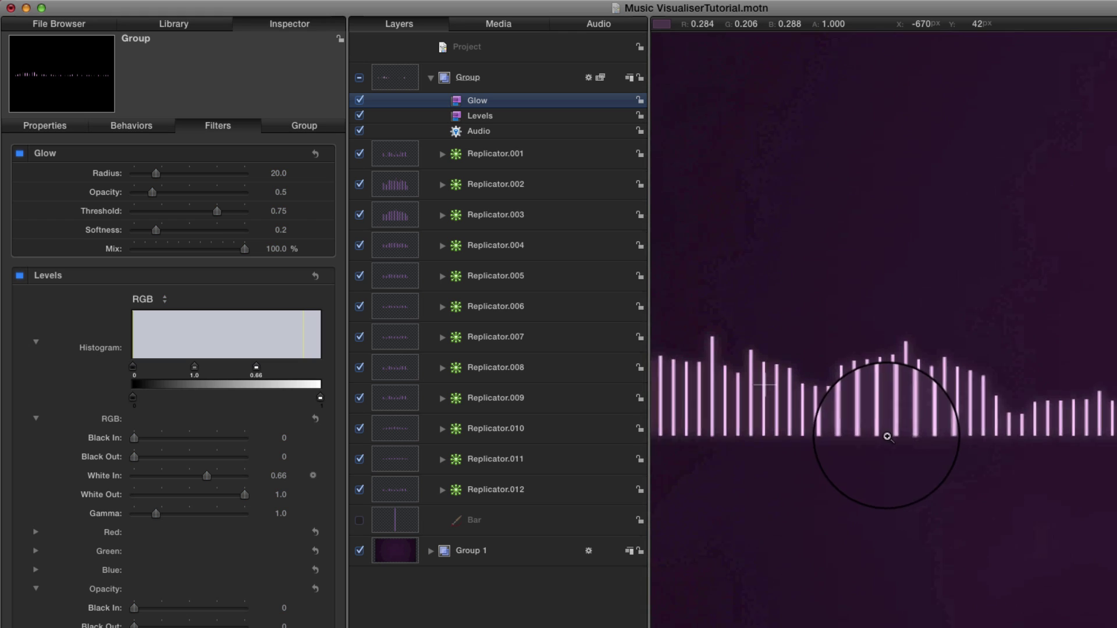
left_click(279, 211)
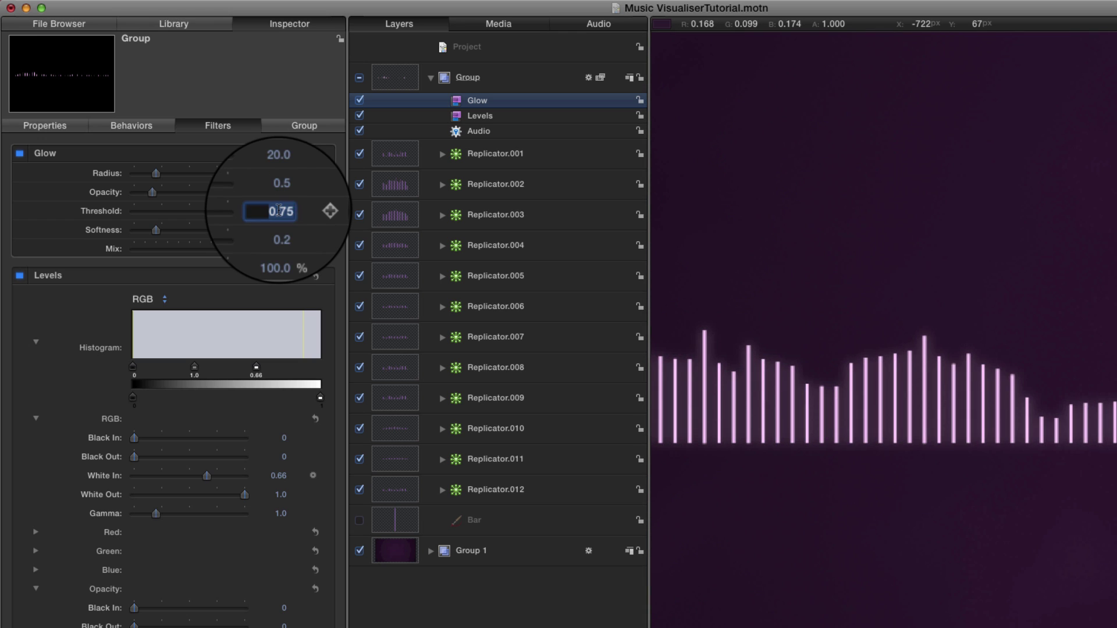
type("0")
key("Return")
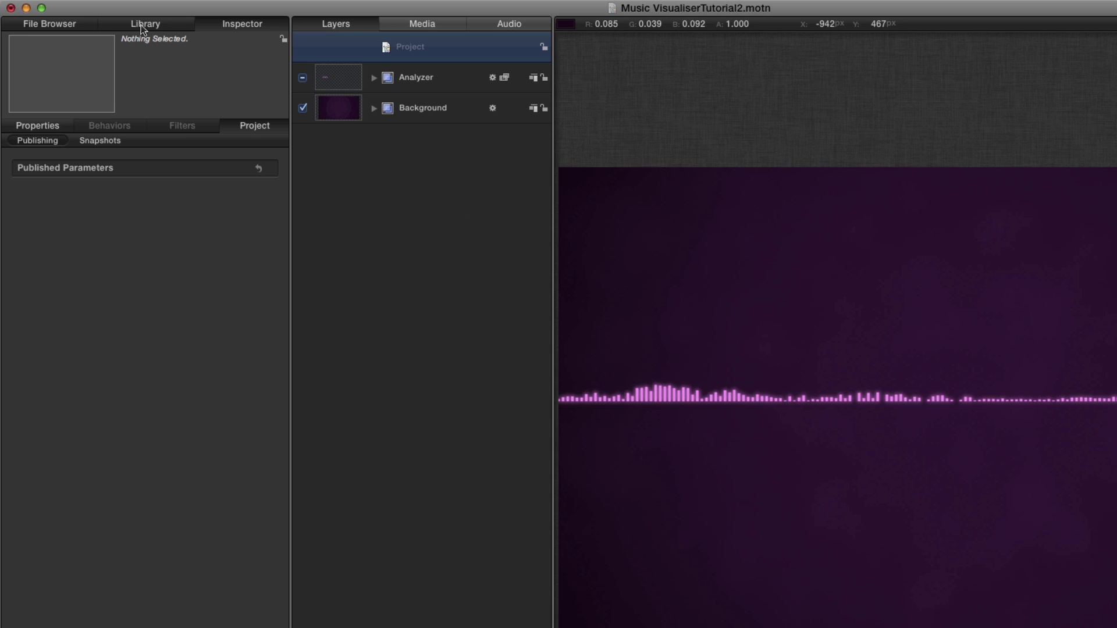
Create a new empty group and drop the Sparkles > Magic Dust emitter into it.
key("super+shift+n")
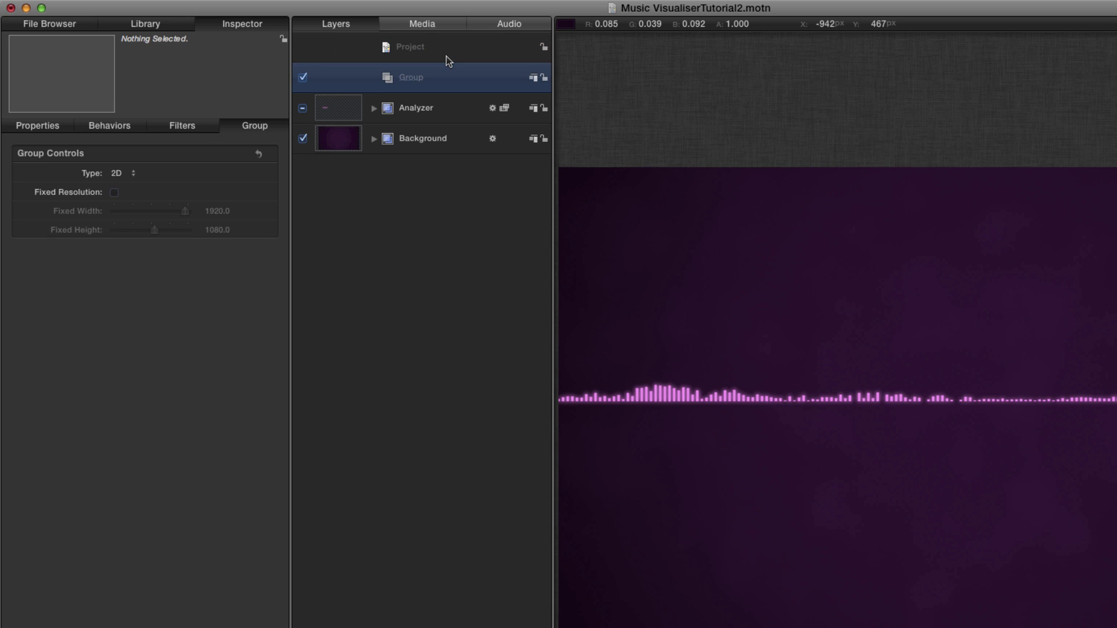
left_click(151, 25)
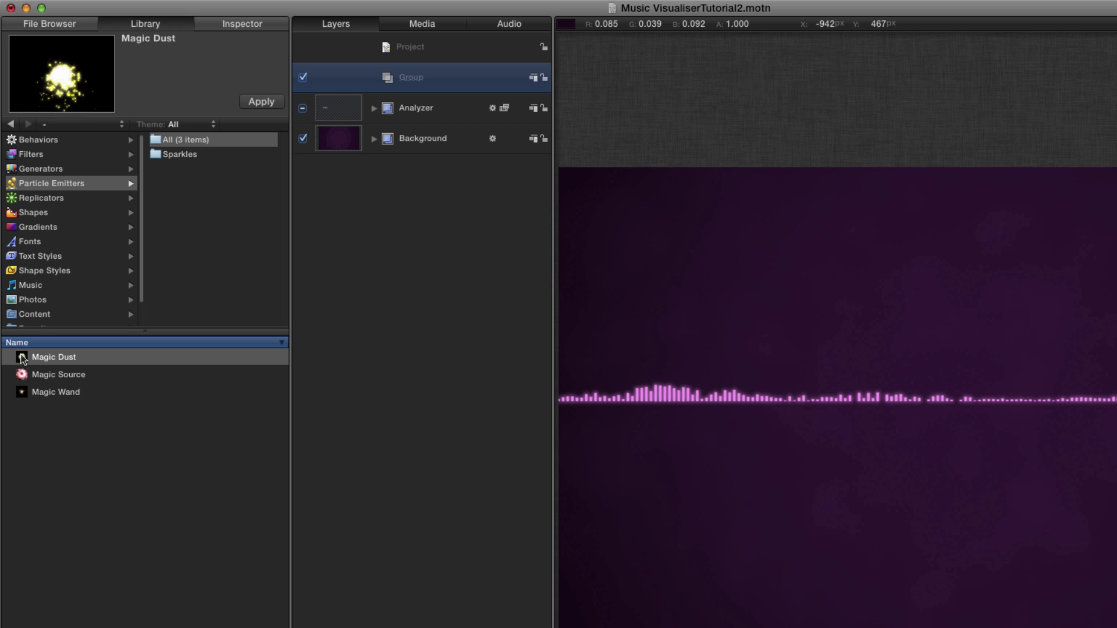
left_click_drag(22, 359, 411, 79)
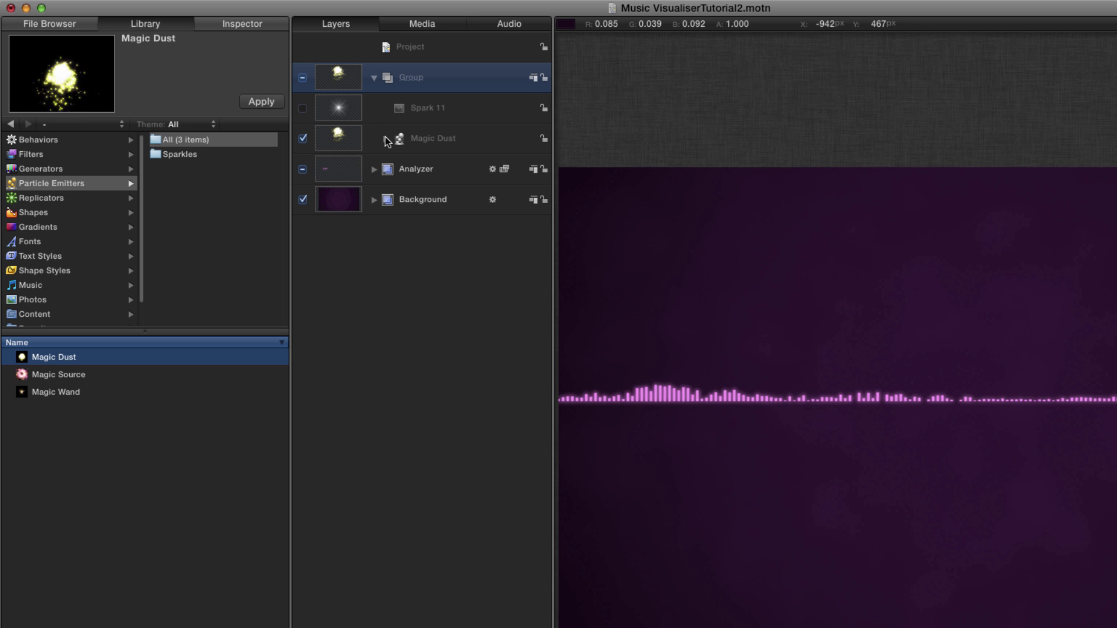
left_click(398, 169)
left_click(418, 139)
left_click(242, 23)
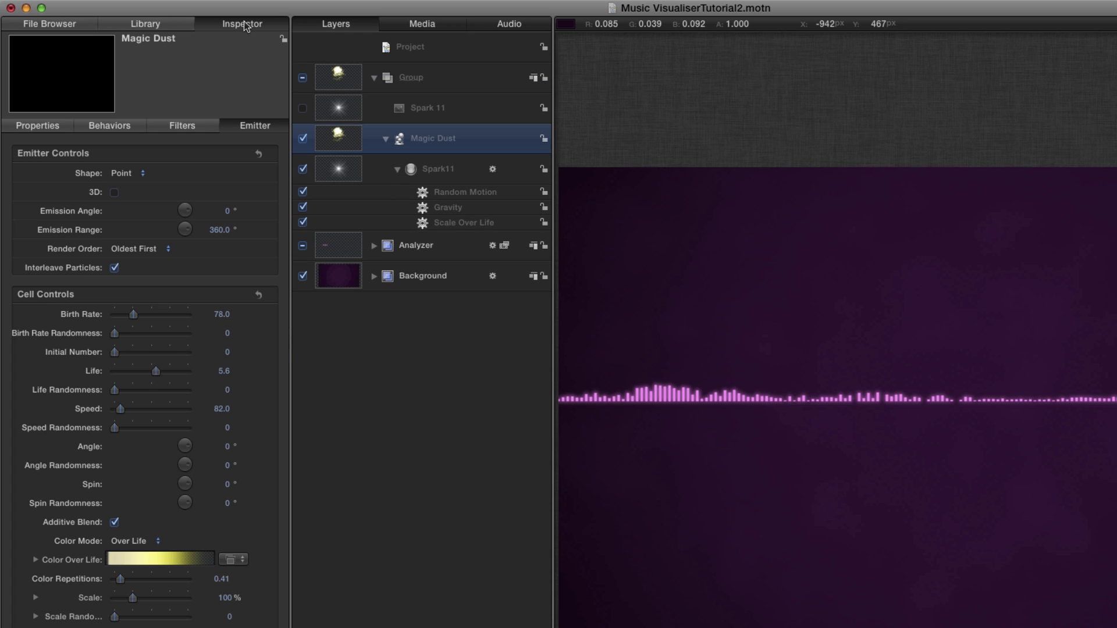
left_click(223, 314)
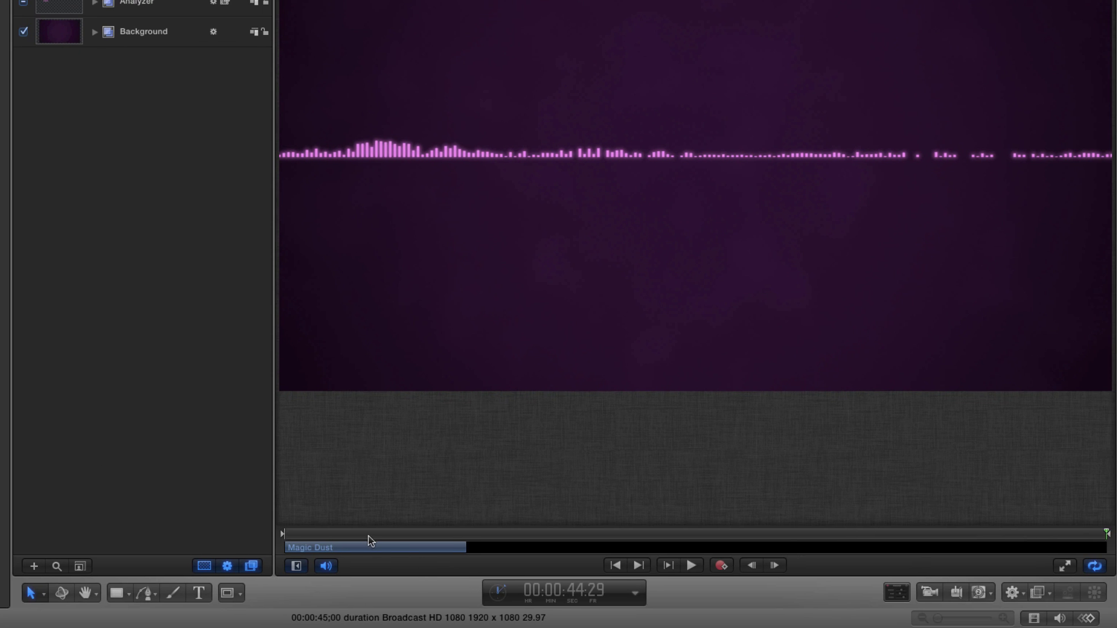
left_click(368, 533)
left_click(646, 567)
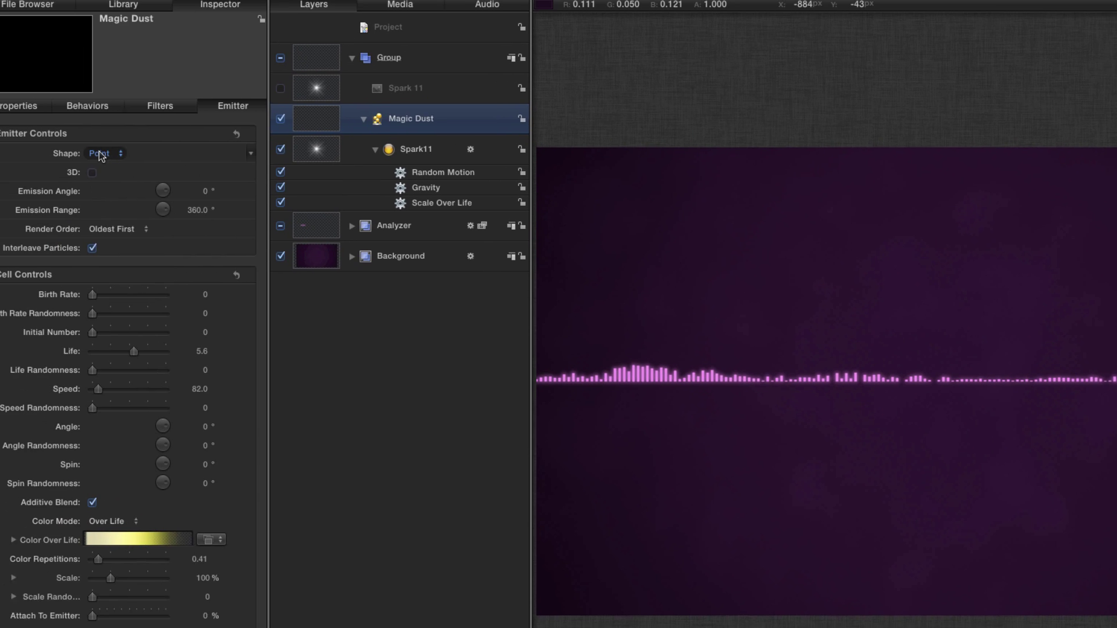
Make the Magic Dust emitter a Line from Start Point X -960 to End Point X 960.
left_click(137, 172)
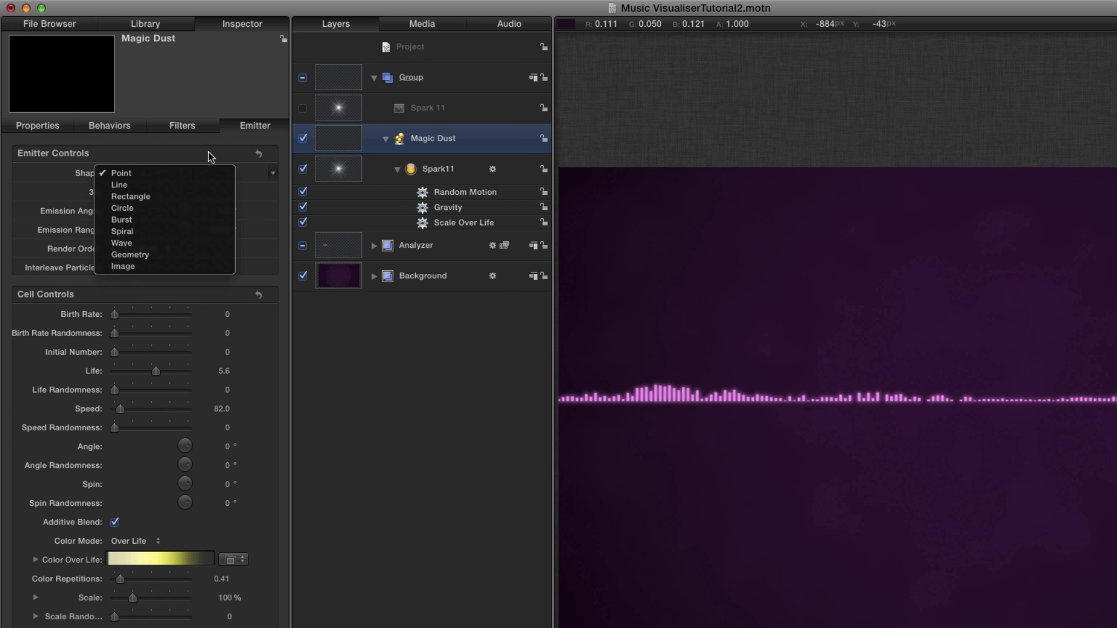
left_click(119, 184)
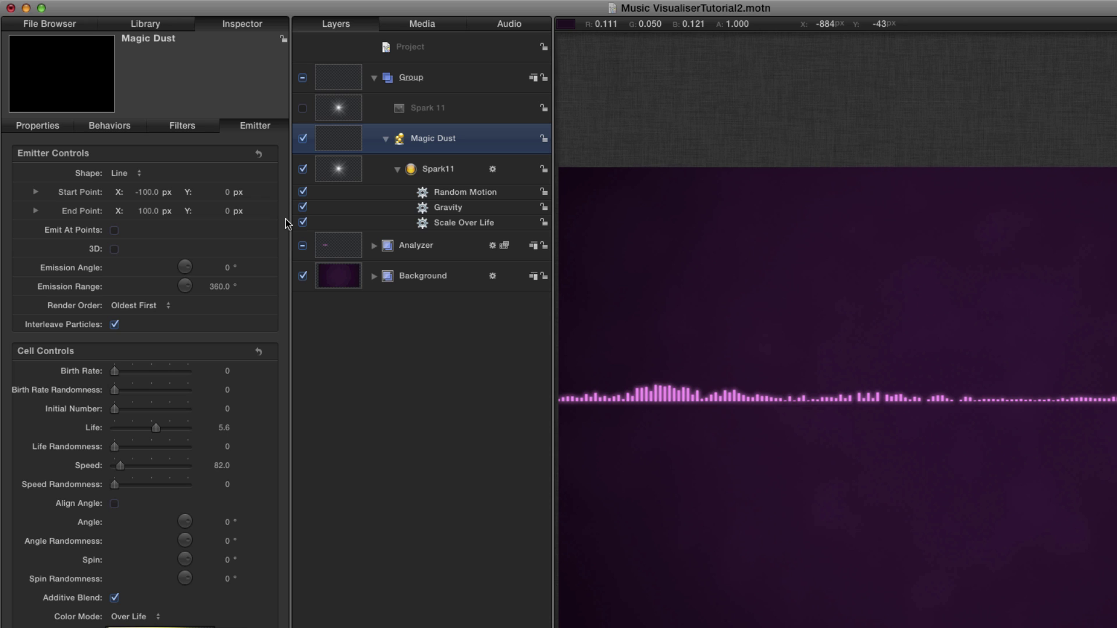
left_click(147, 192)
type("-96")
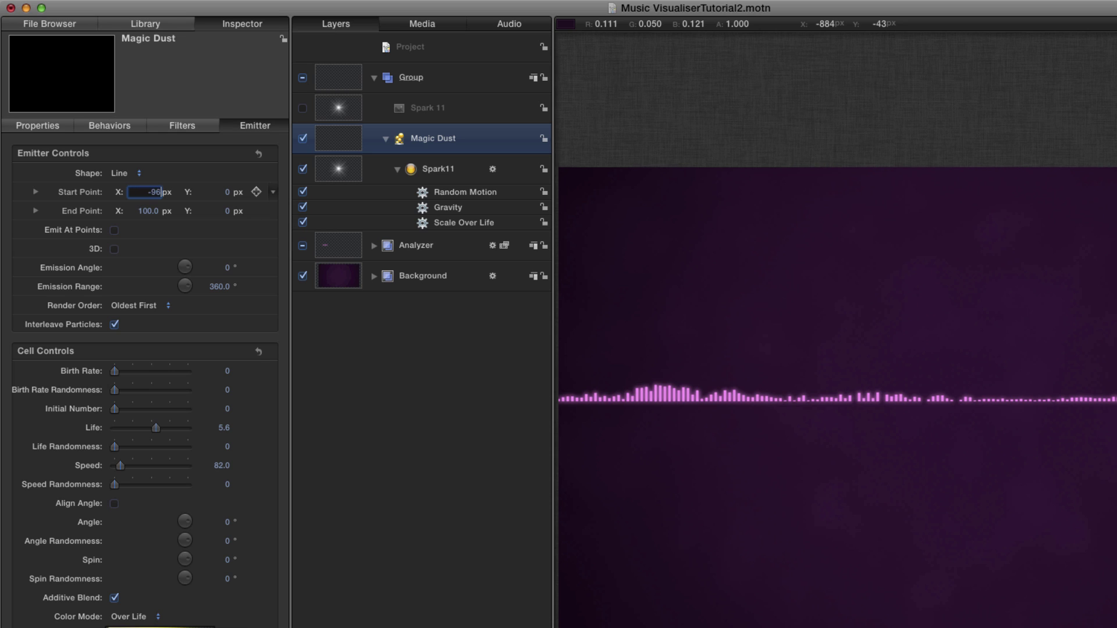
type("0")
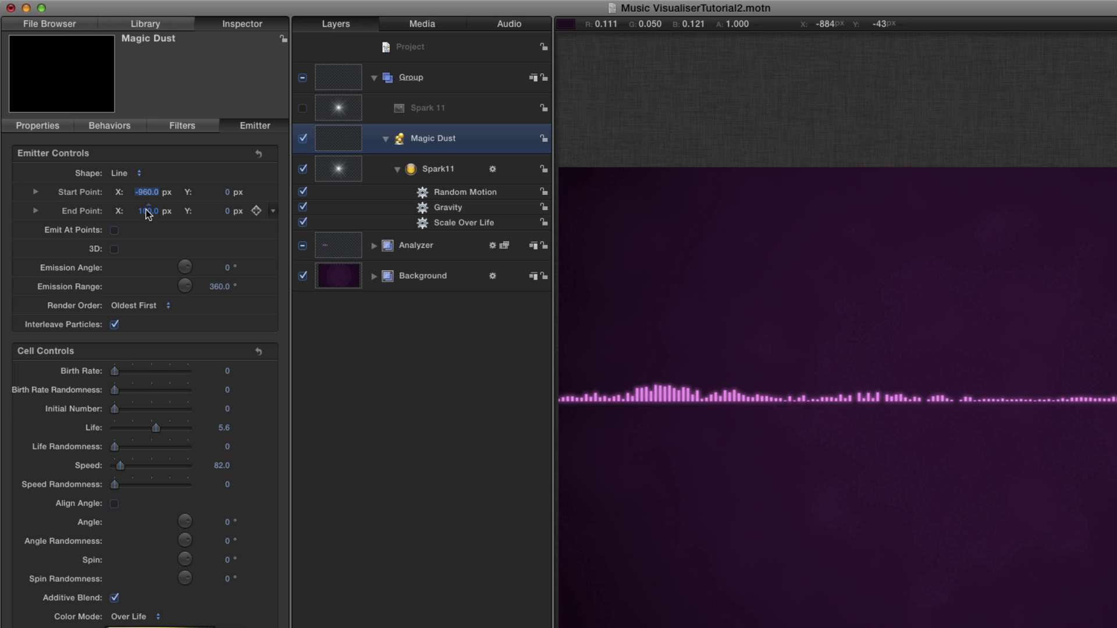
left_click(146, 210)
type("9")
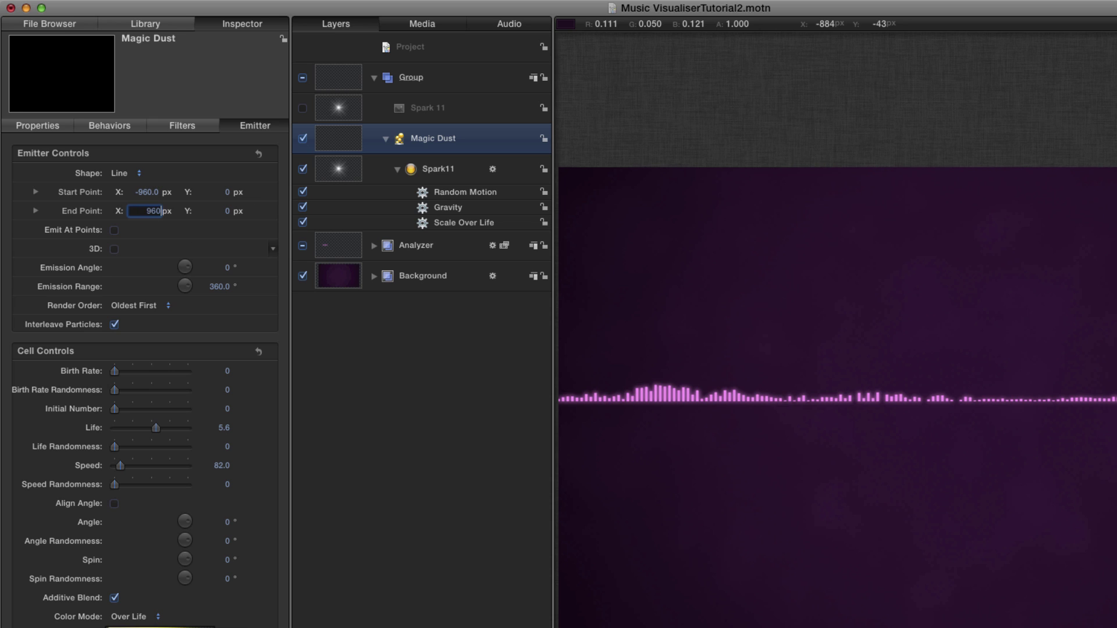
type("60")
key("Return")
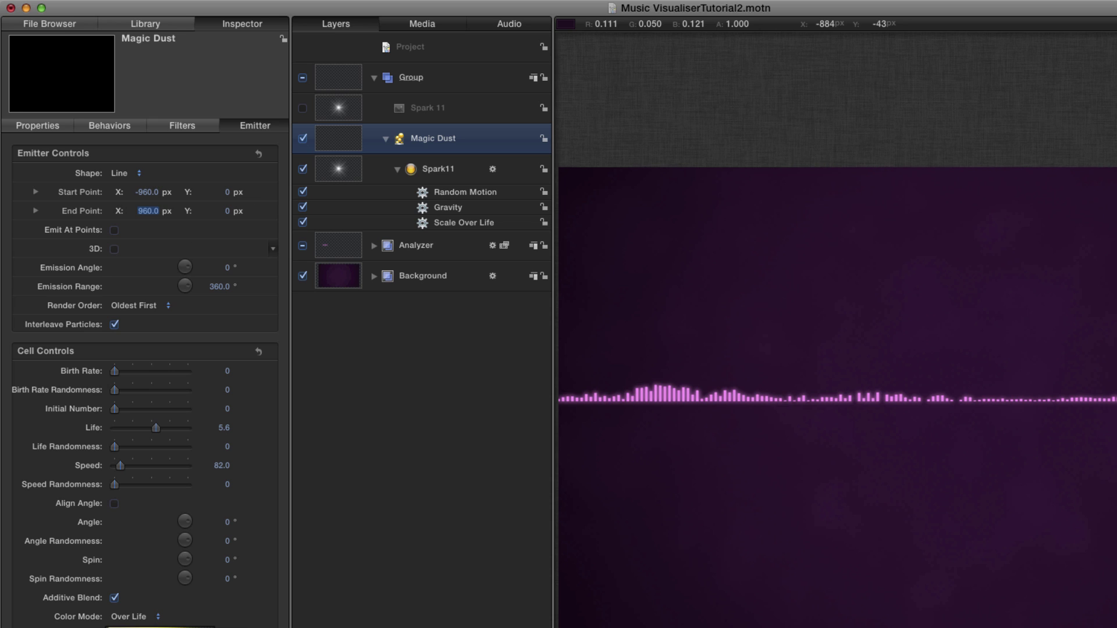
Set the emitter's Emission Range to 180°.
left_click(216, 287)
type("180")
key("Return")
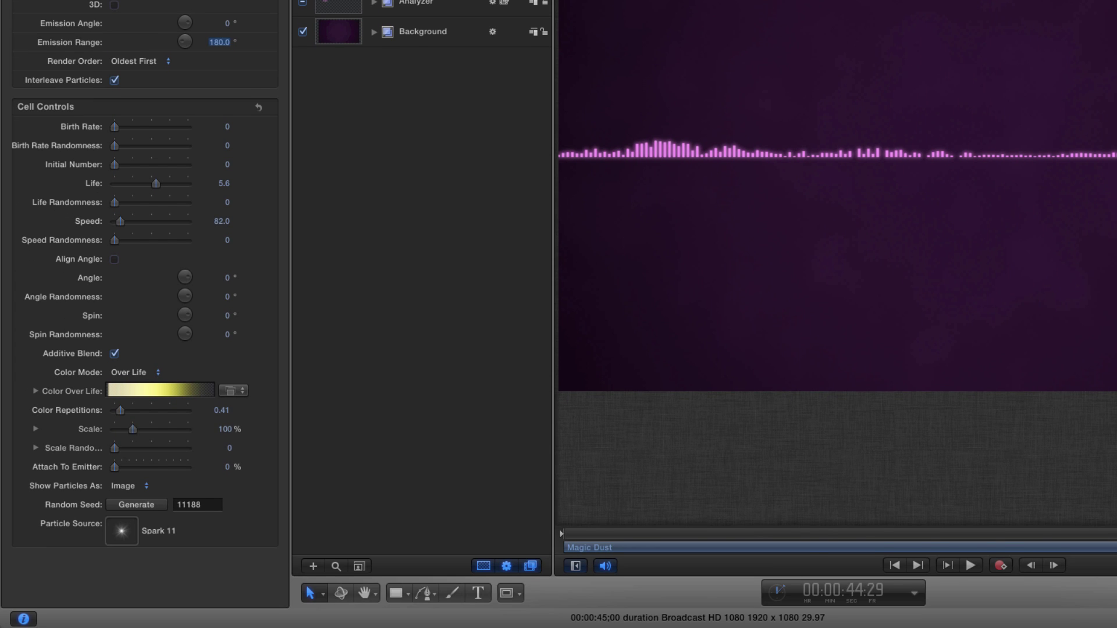
Sample the pink bar colour as the Color Over Life gradient's start colour.
left_click(36, 391)
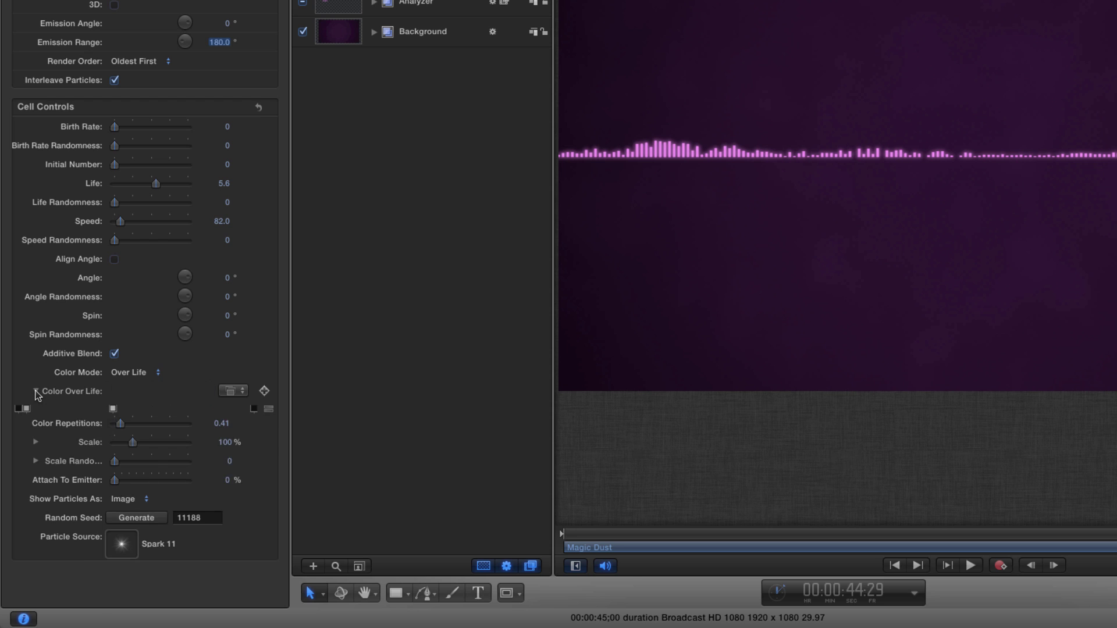
left_click_drag(284, 421, 282, 625)
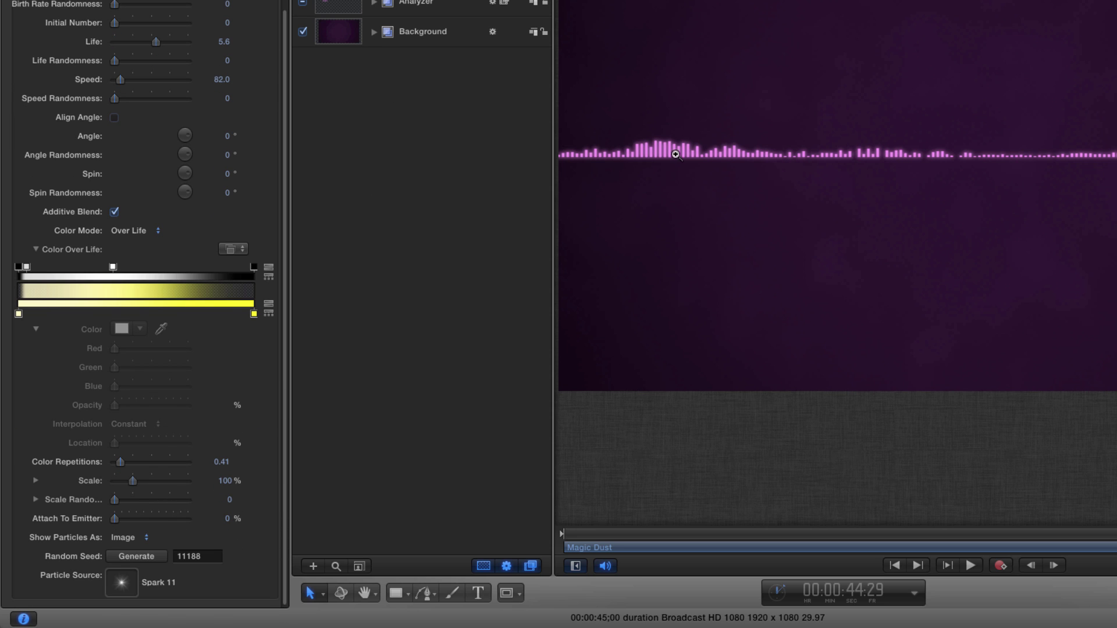
key("z")
left_click_drag(829, 155, 1077, 242)
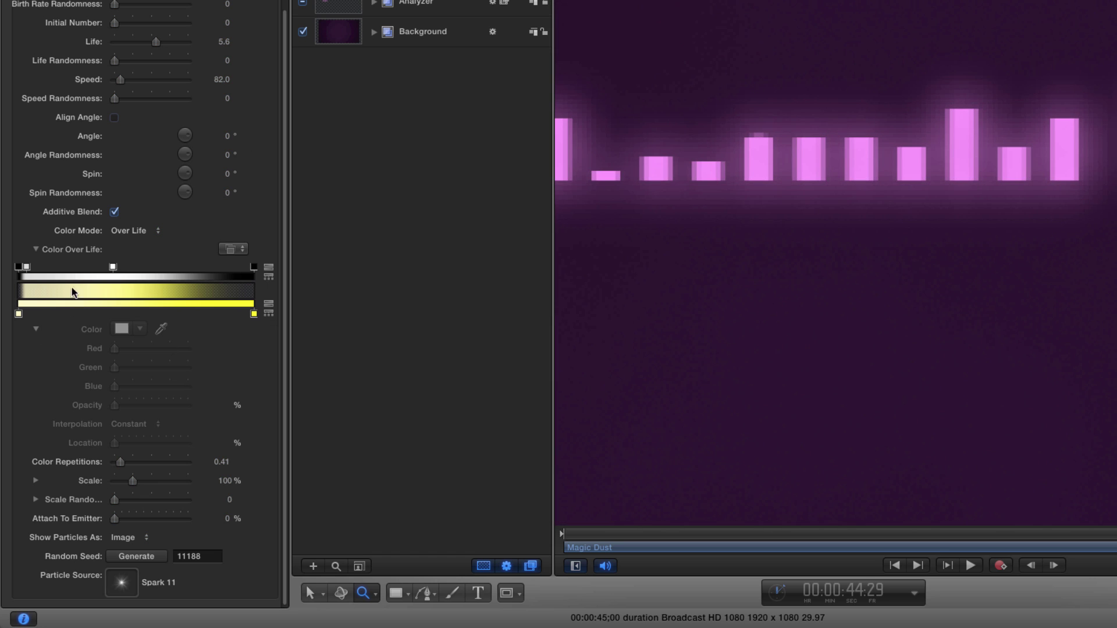
left_click(18, 314)
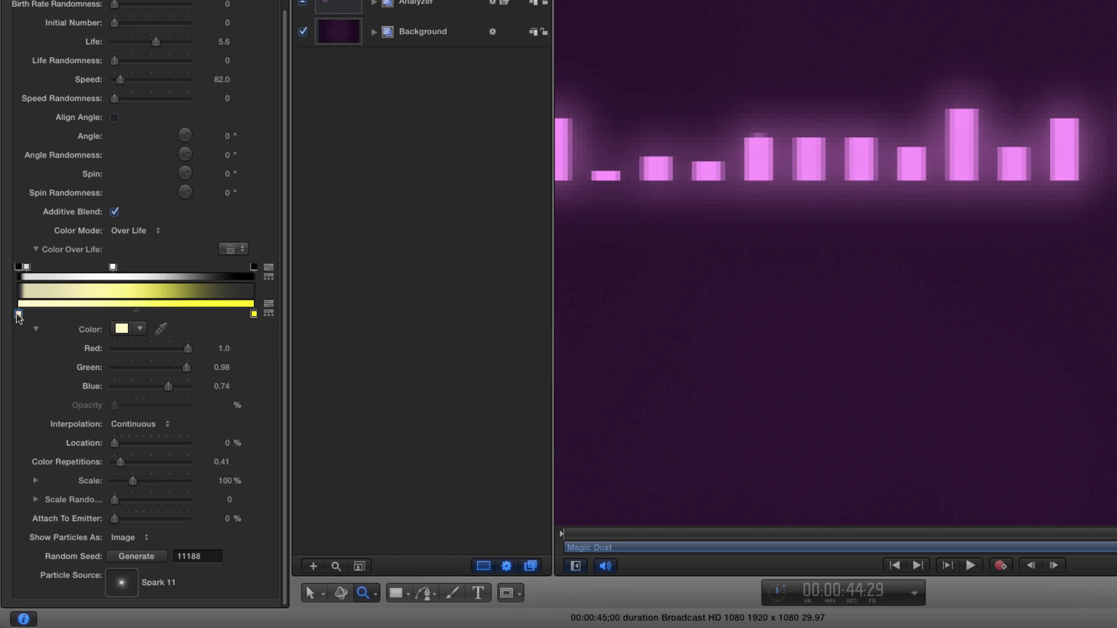
left_click(160, 328)
left_click(765, 156)
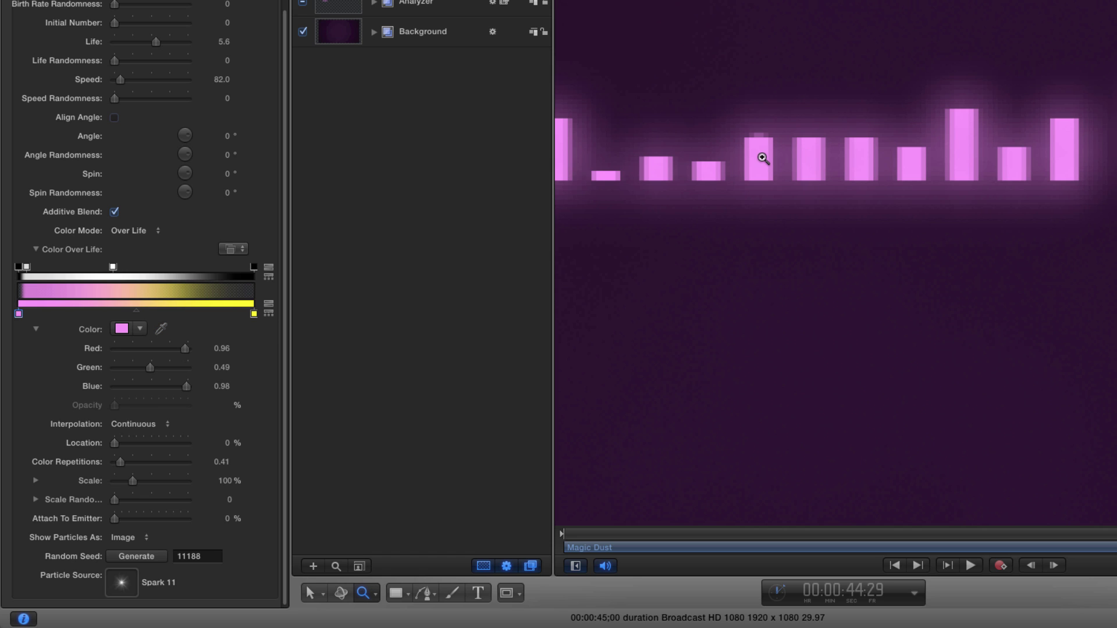
Sample the dark purple background as the gradient's end colour.
left_click(253, 314)
left_click(161, 329)
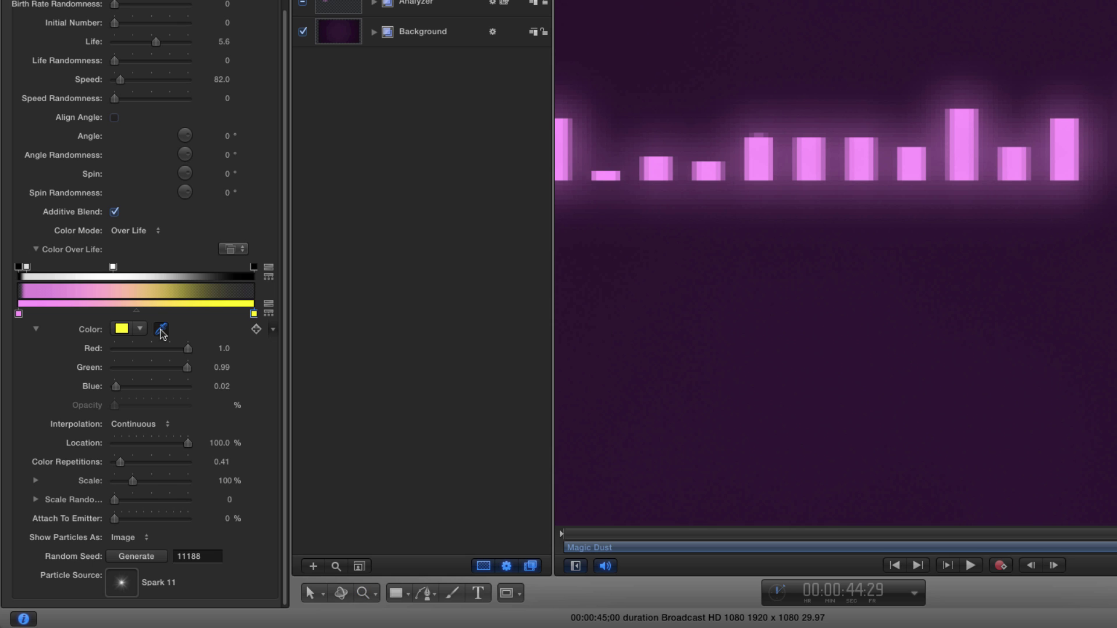
left_click(1079, 292)
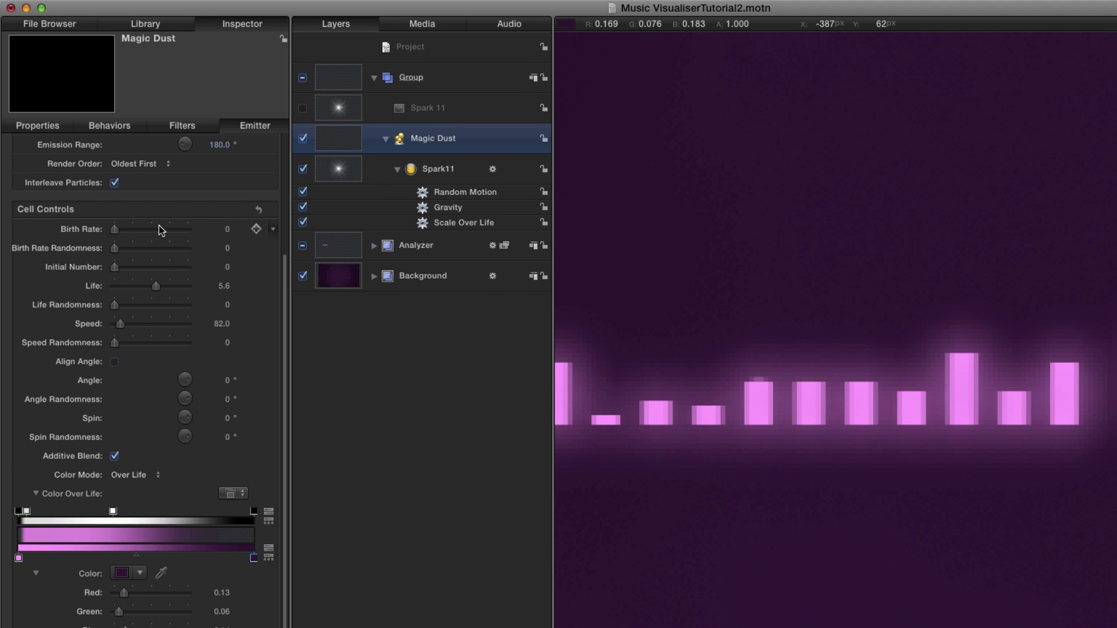
Add a Harmful or Fatal Audio behaviour to Birth Rate at Scale 75, then preview.
left_click(81, 231)
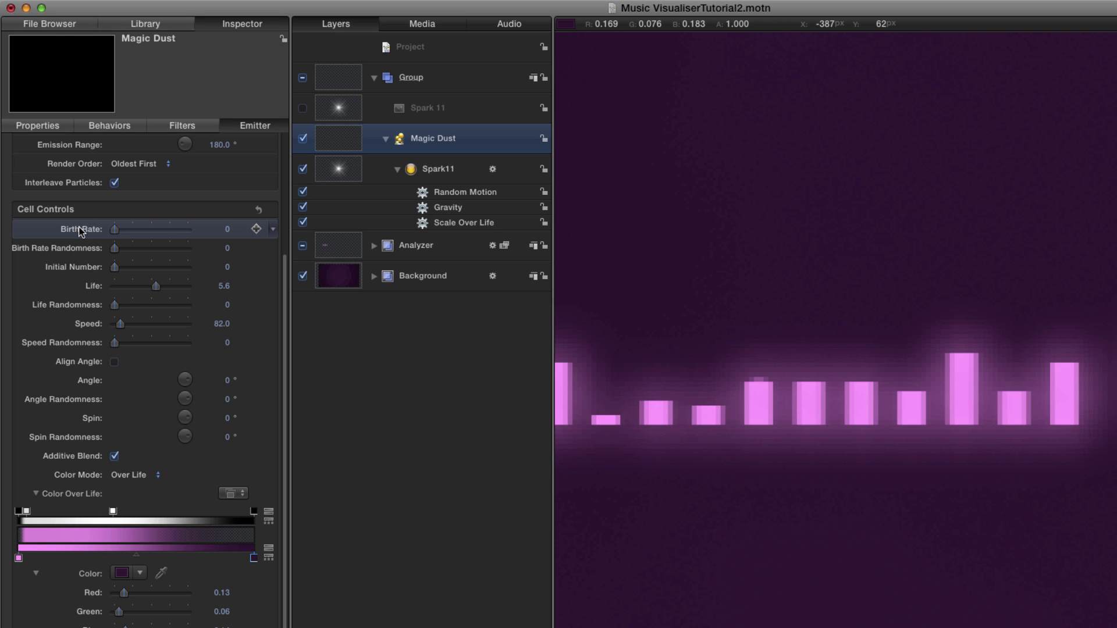
right_click(82, 231)
mouse_move(174, 290)
left_click(296, 292)
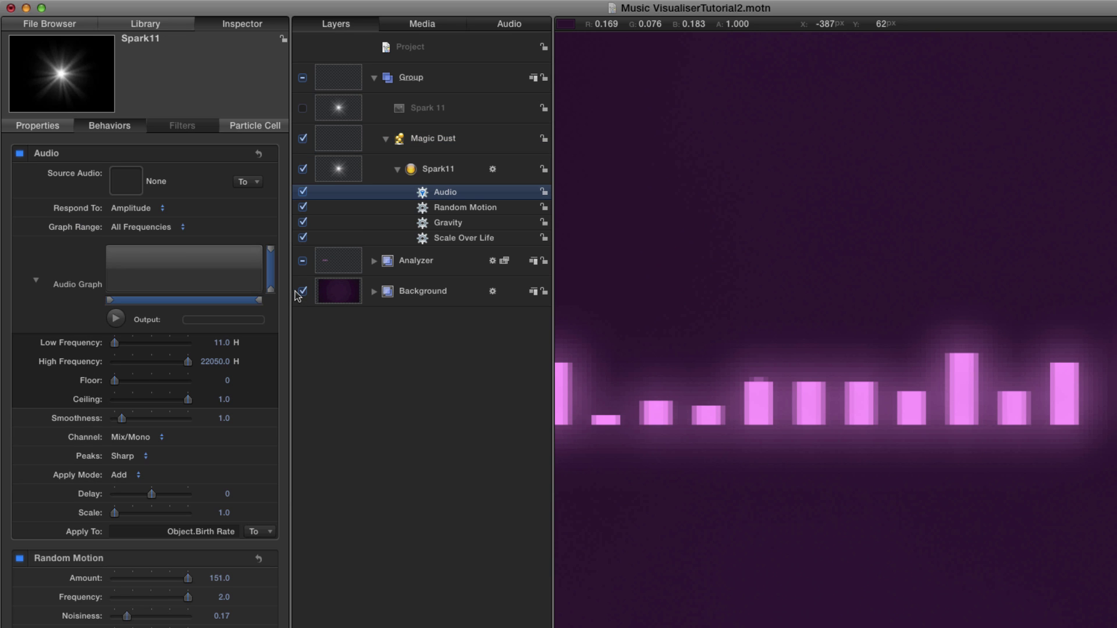
left_click(256, 182)
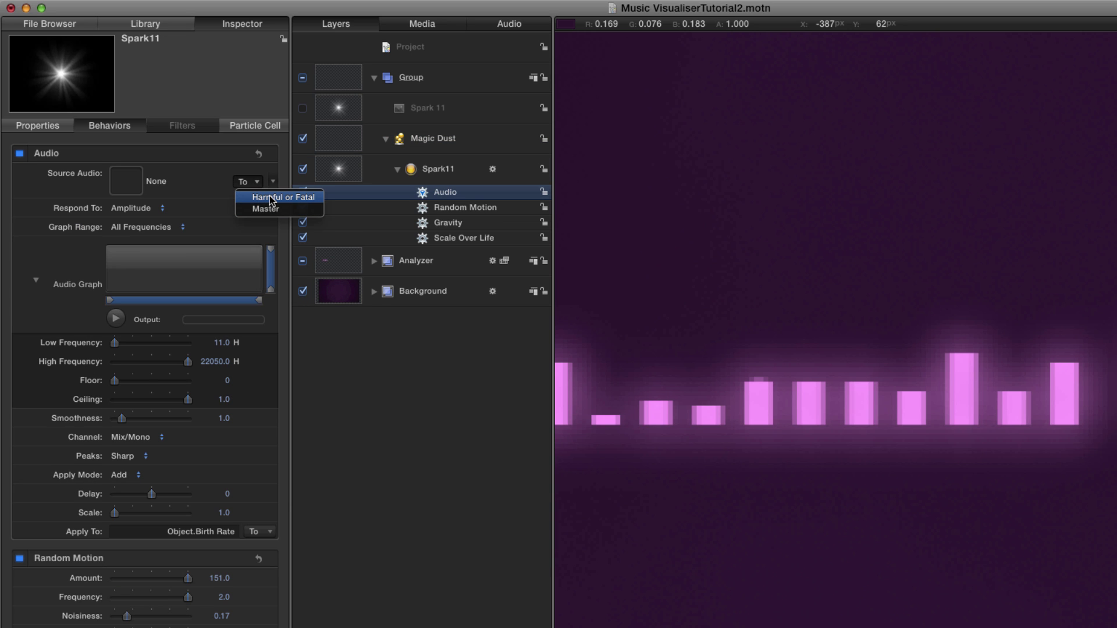
left_click(271, 198)
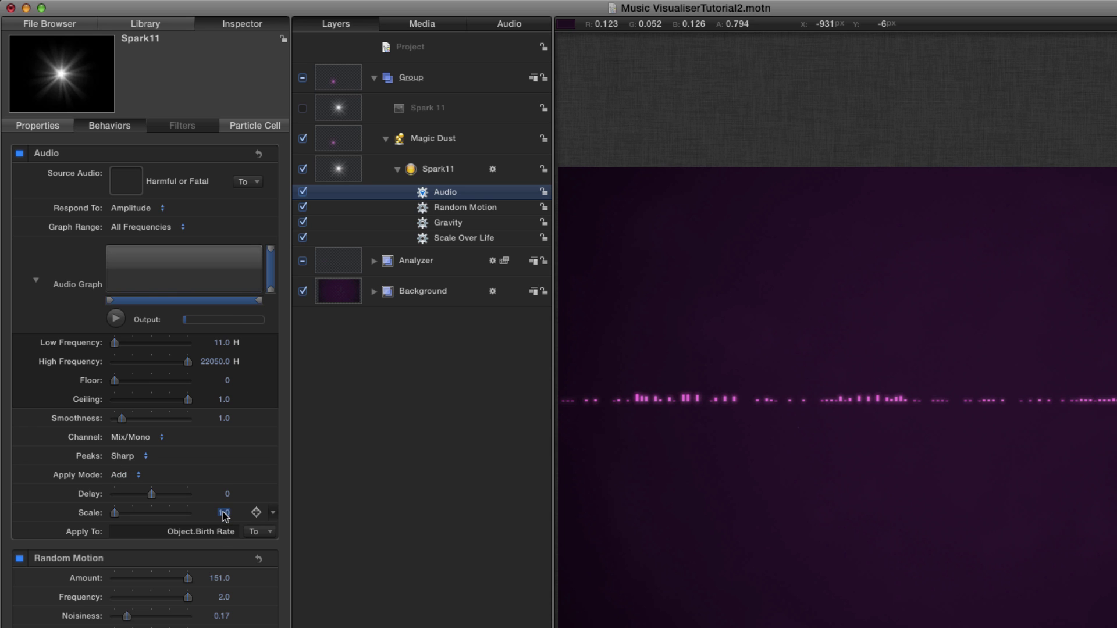
left_click(224, 513)
type("75")
key("Return")
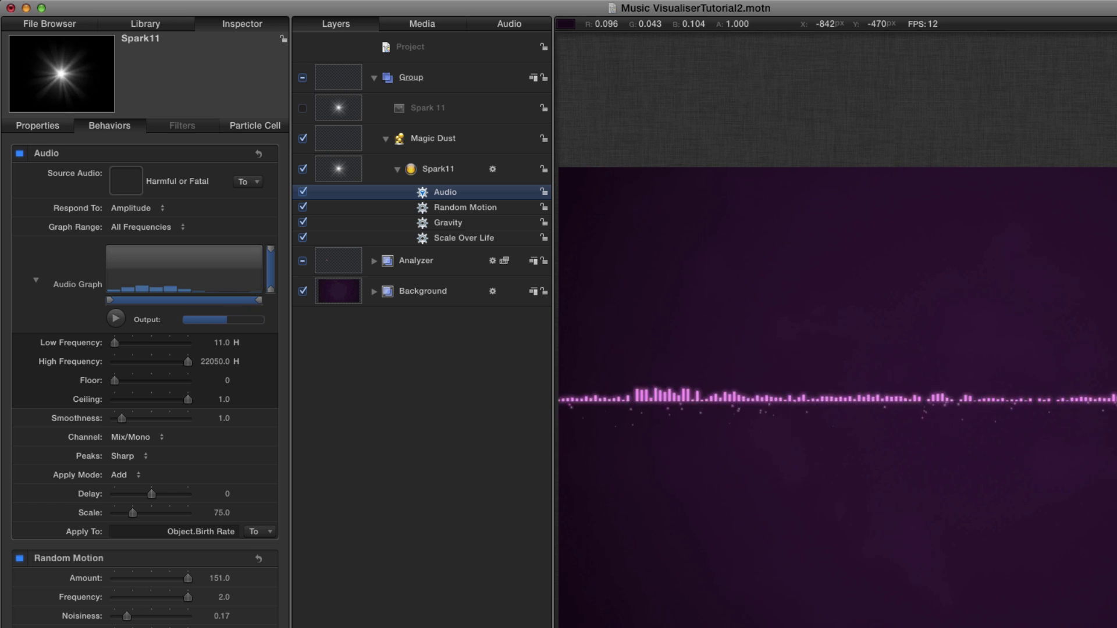
key("space")
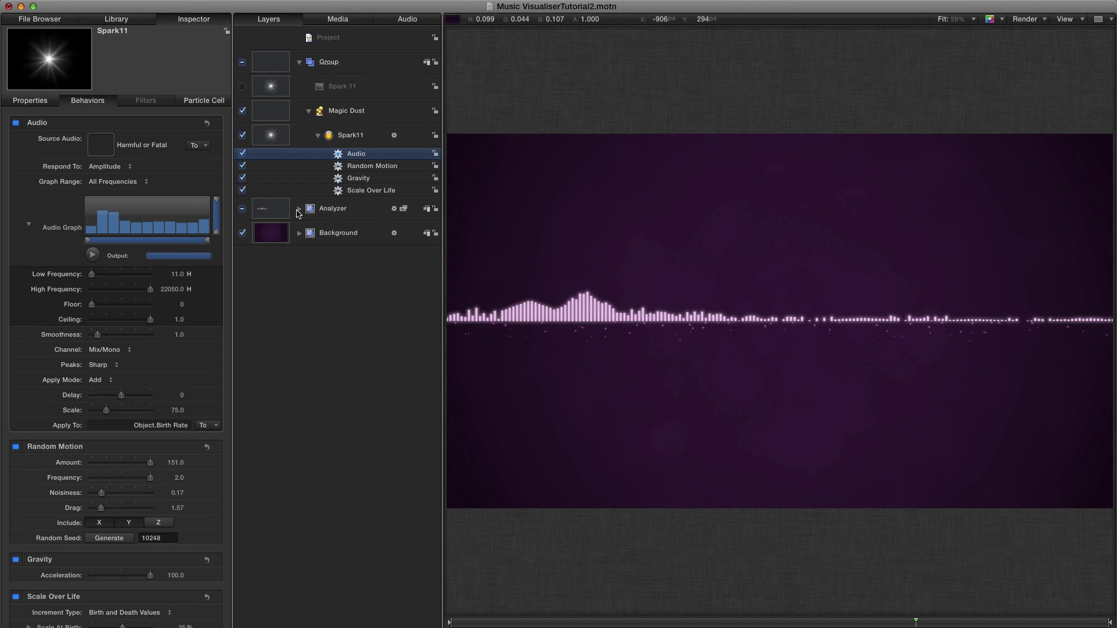
Set the Analyzer's Bar shape Geometry Point 2 Y to -200, then preview the bars.
left_click(297, 209)
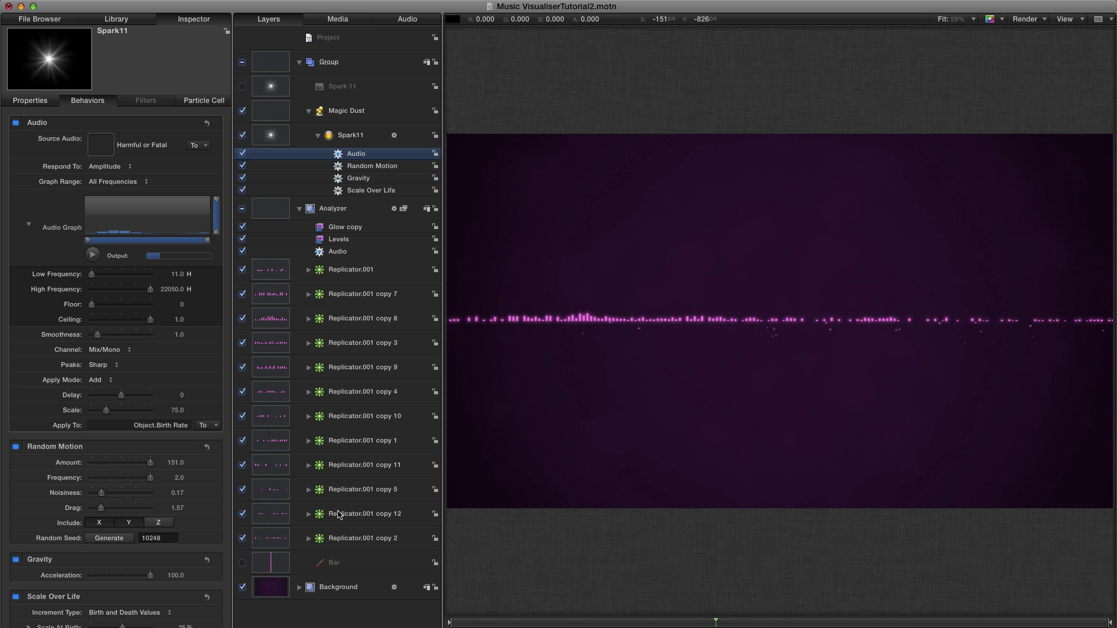
left_click(278, 562)
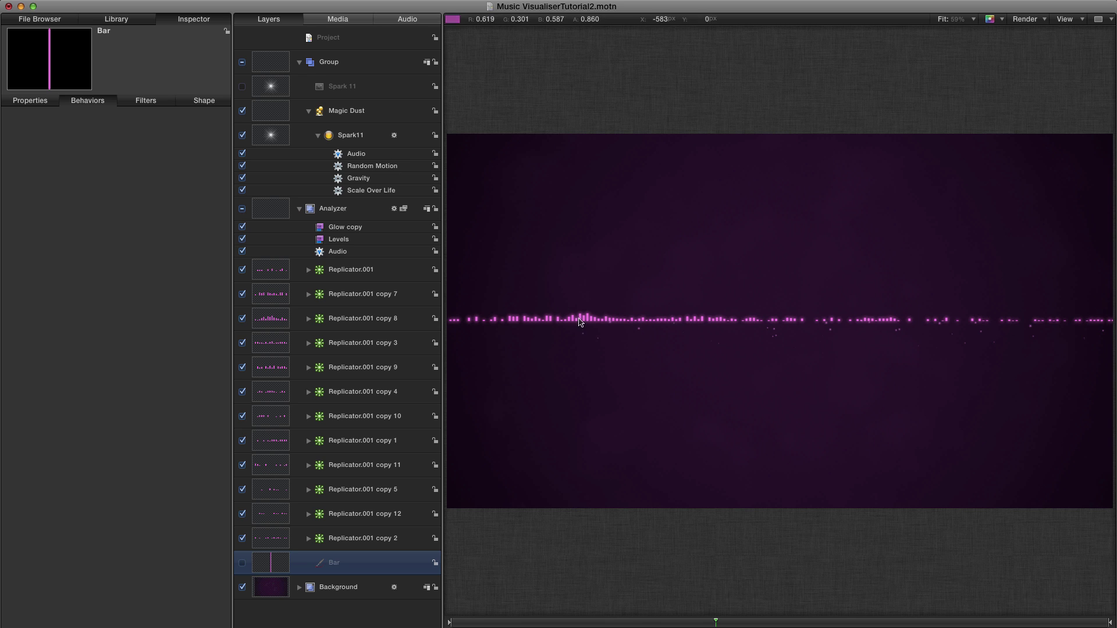
left_click(207, 105)
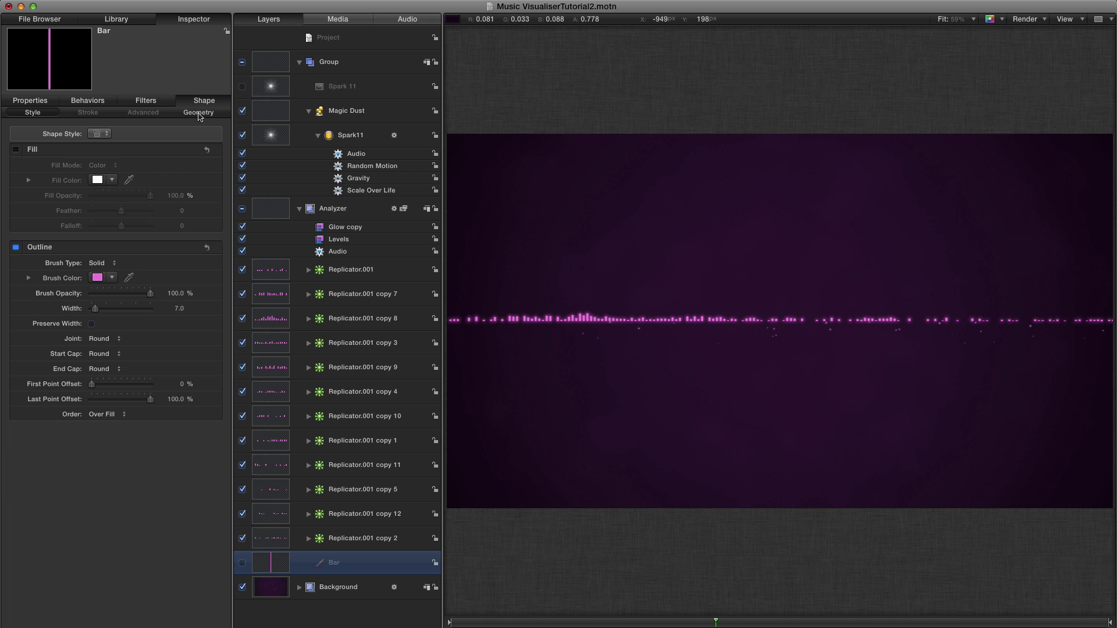
left_click(199, 113)
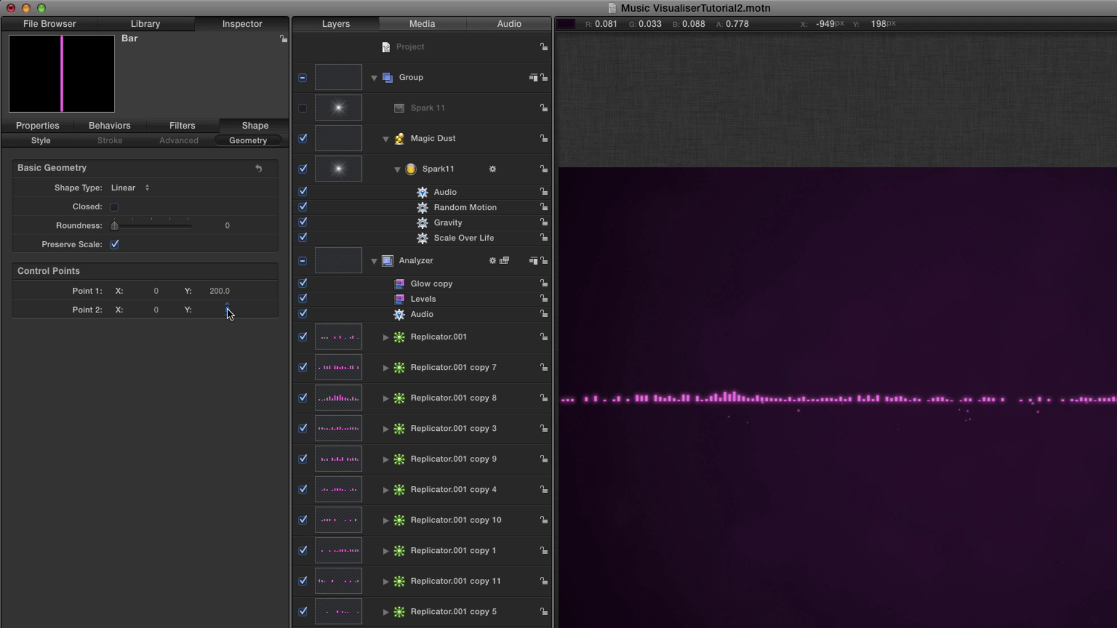
left_click(229, 310)
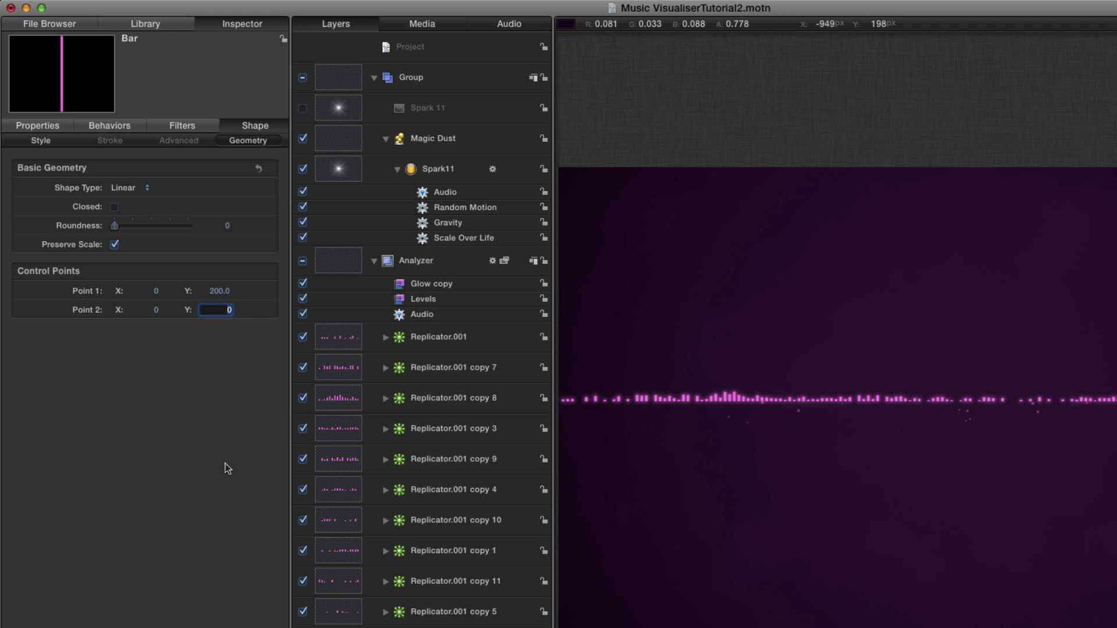
type("-200")
key("Return")
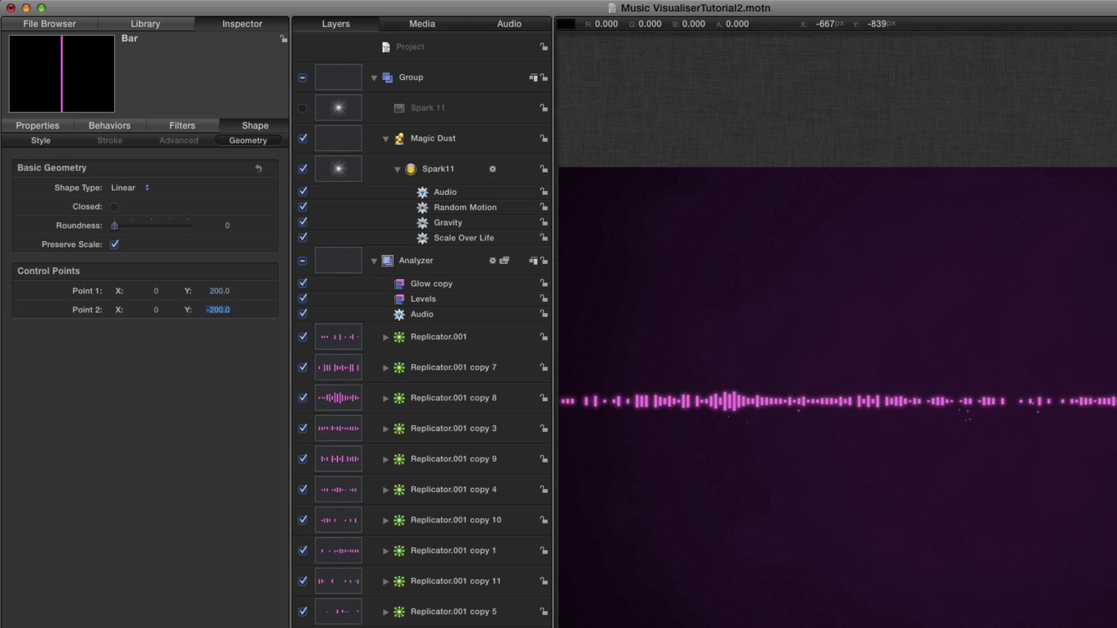
key("space")
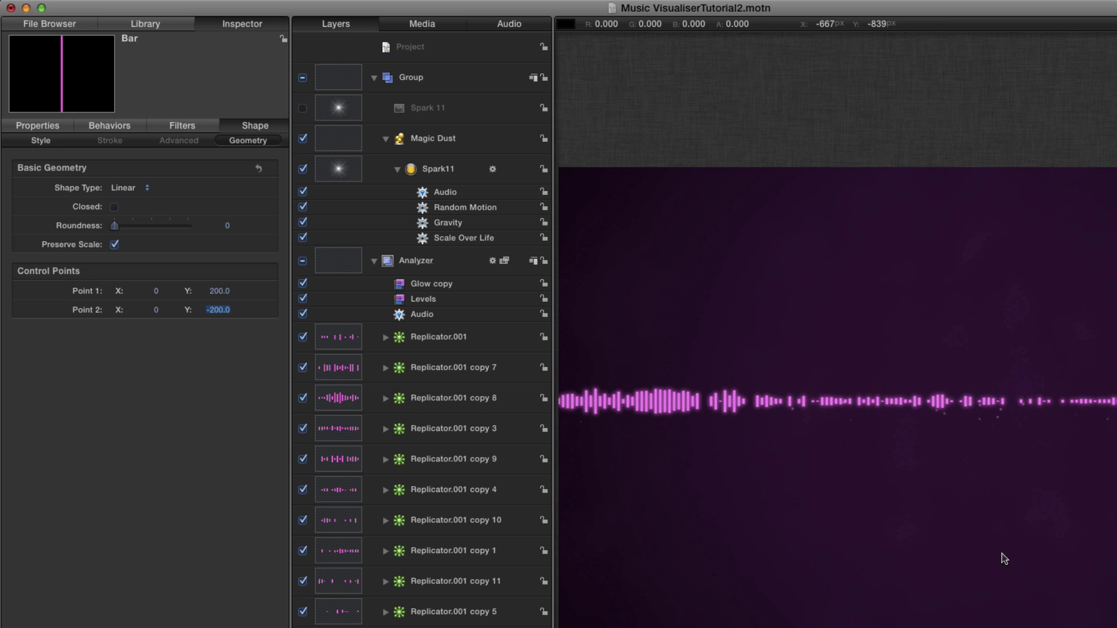
left_click(874, 395)
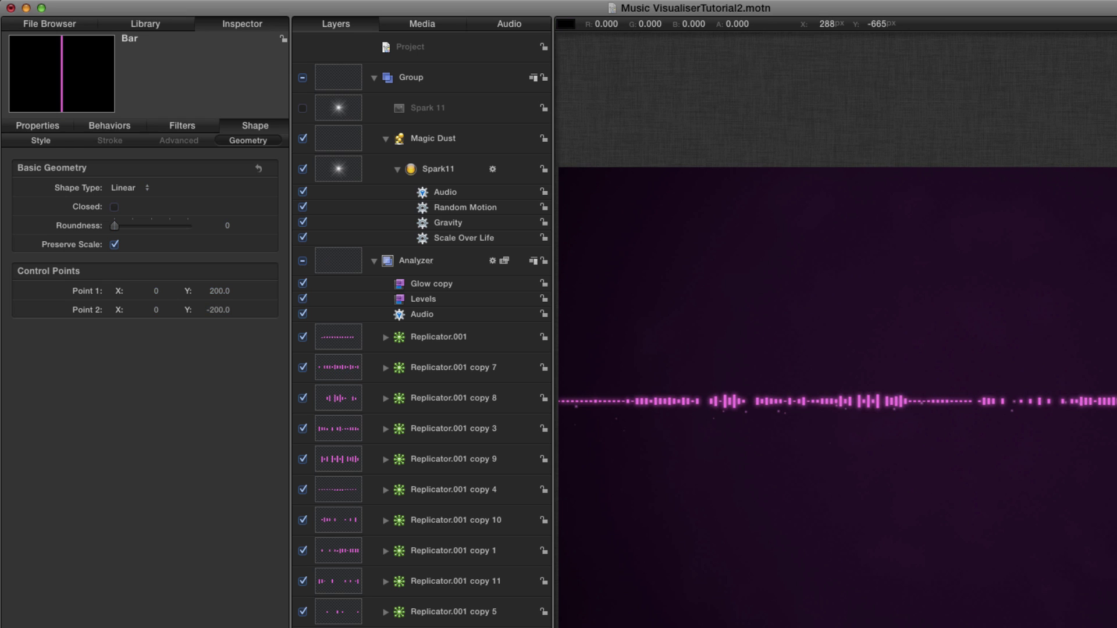